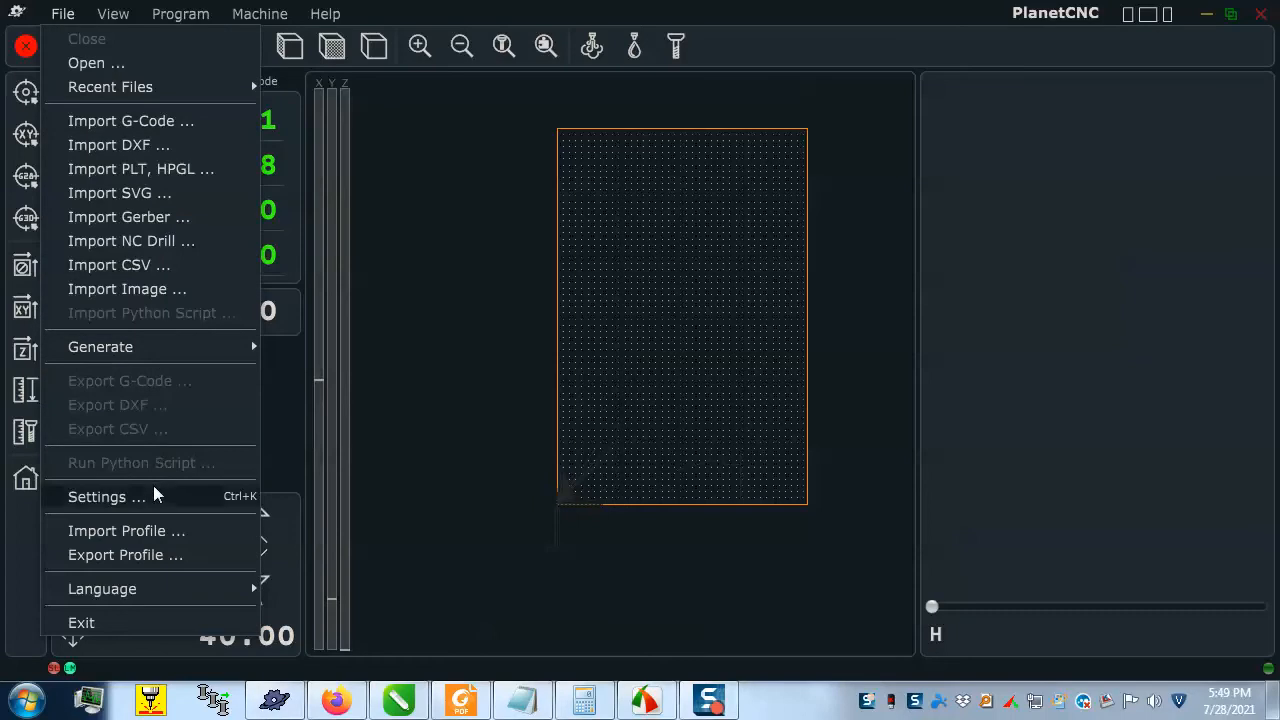
- Open the settings and look up the shortcut assigned to the Settings command on the Shortcuts page
{"action": "left_click", "coordinate": [153, 495]}
{"action": "left_click", "coordinate": [390, 110]}
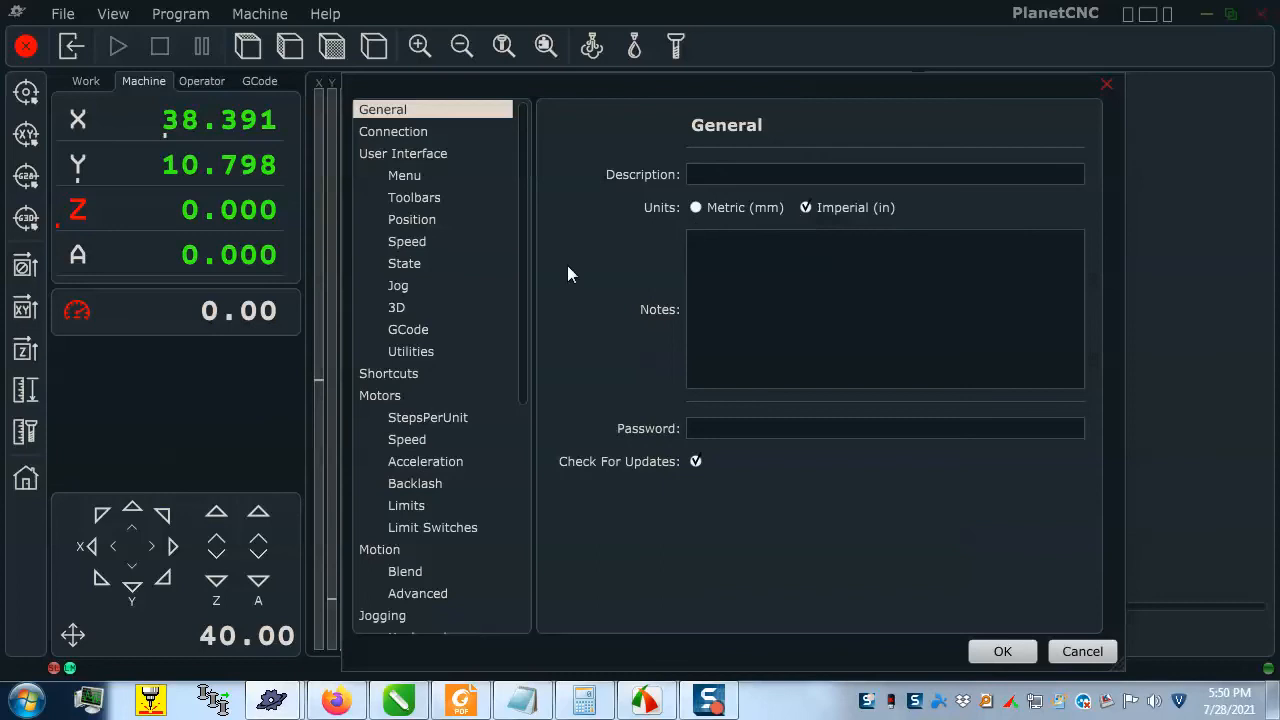
{"action": "left_click", "coordinate": [410, 375]}
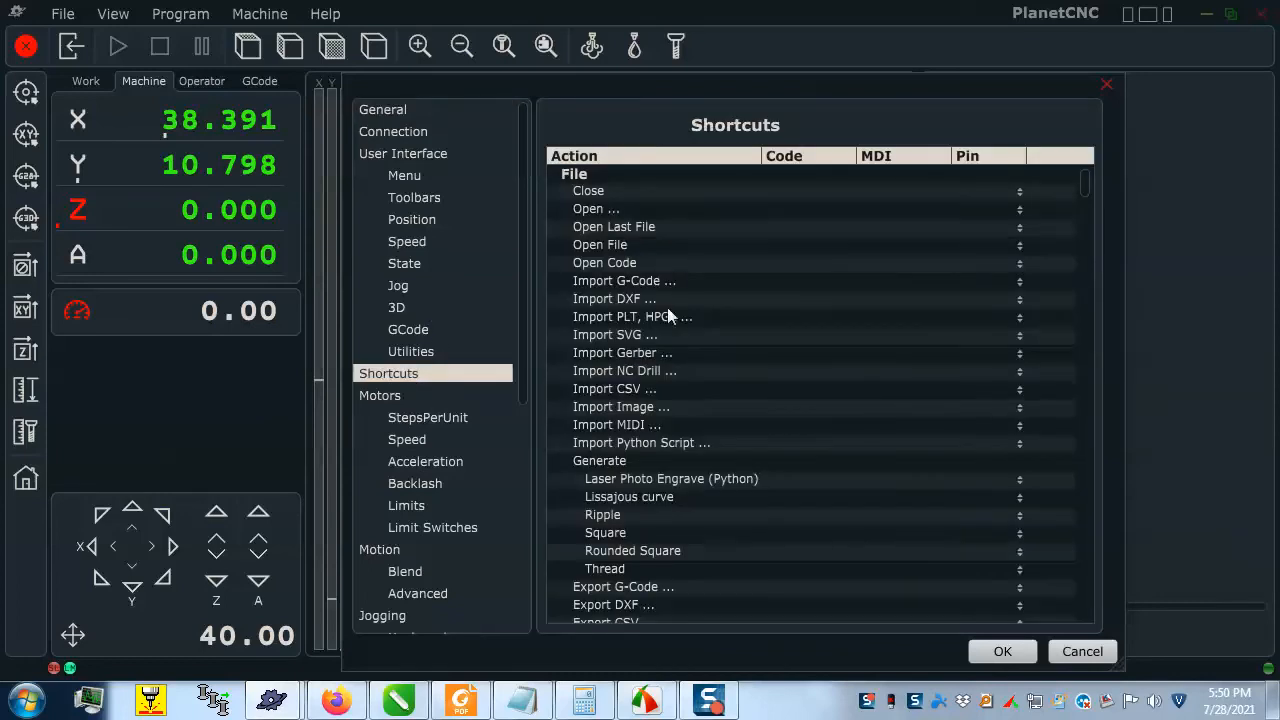
{"action": "scroll", "coordinate": [668, 316], "scroll_direction": "down", "scroll_amount": 6}
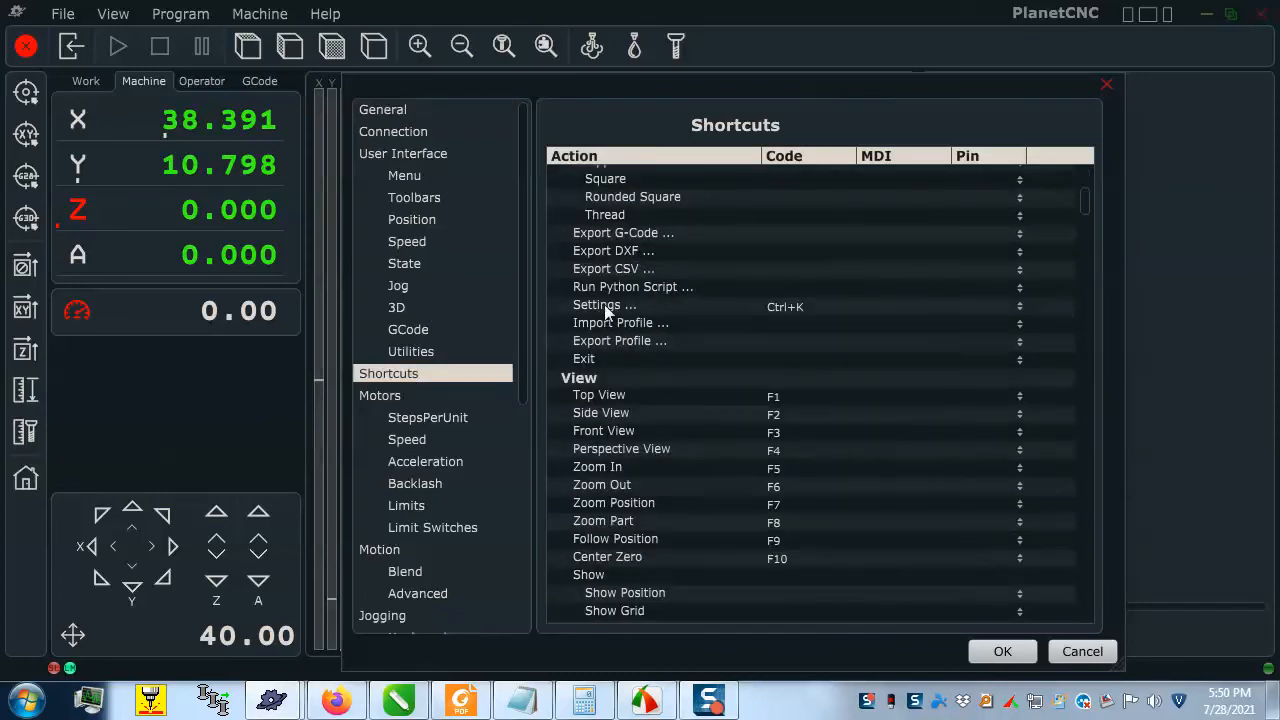
{"action": "left_click", "coordinate": [818, 305]}
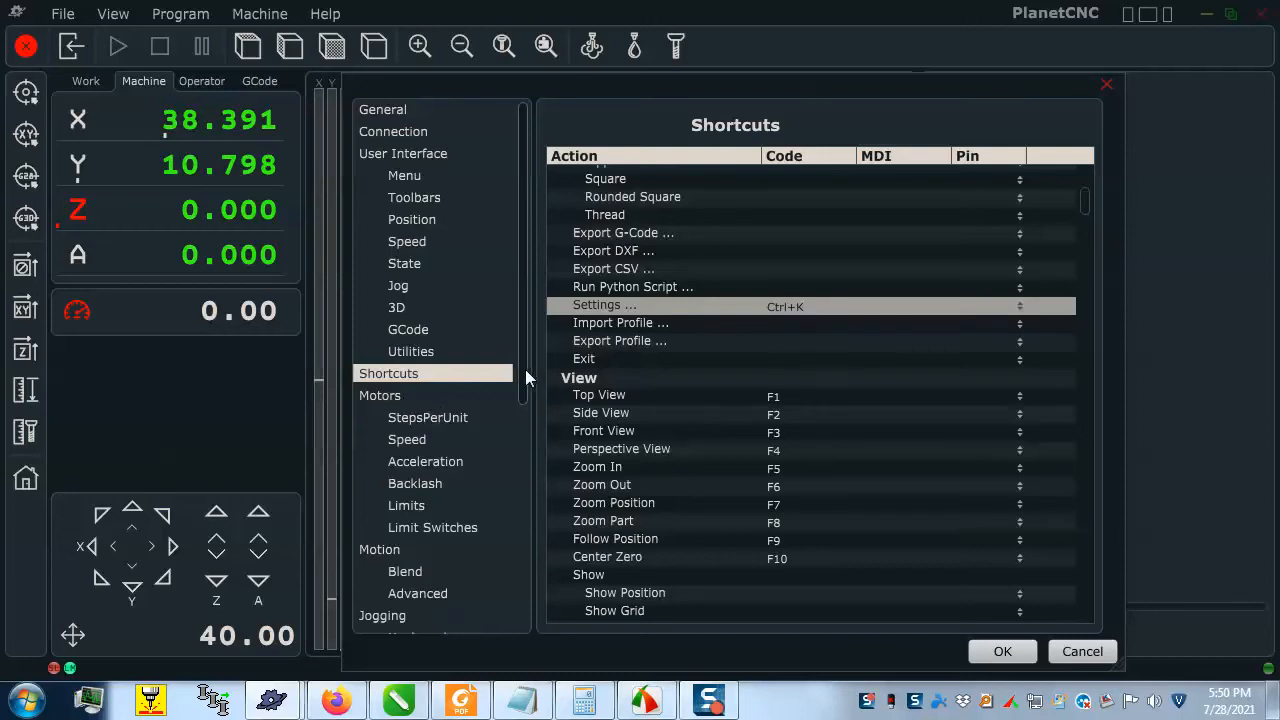
- View the Motors settings and open the StepsPerUnit page
{"action": "left_click_drag", "start_coordinate": [525, 369], "coordinate": [547, 506]}
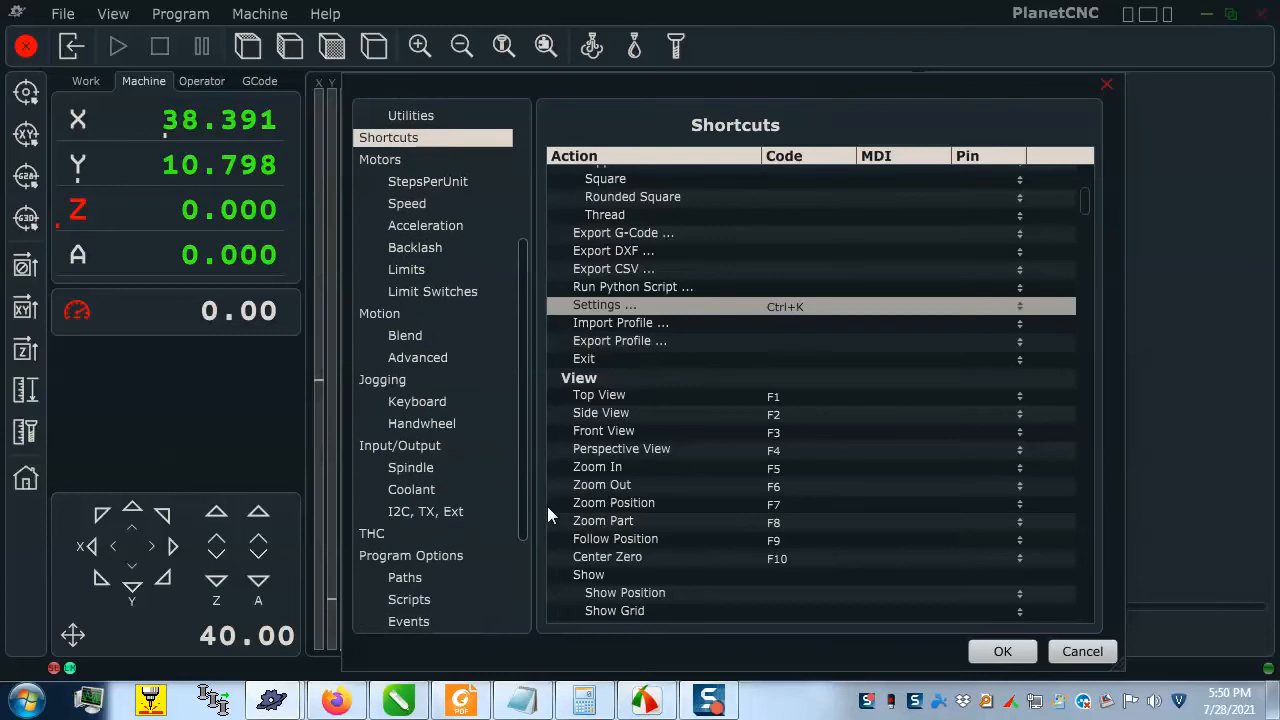
{"action": "left_click", "coordinate": [385, 188]}
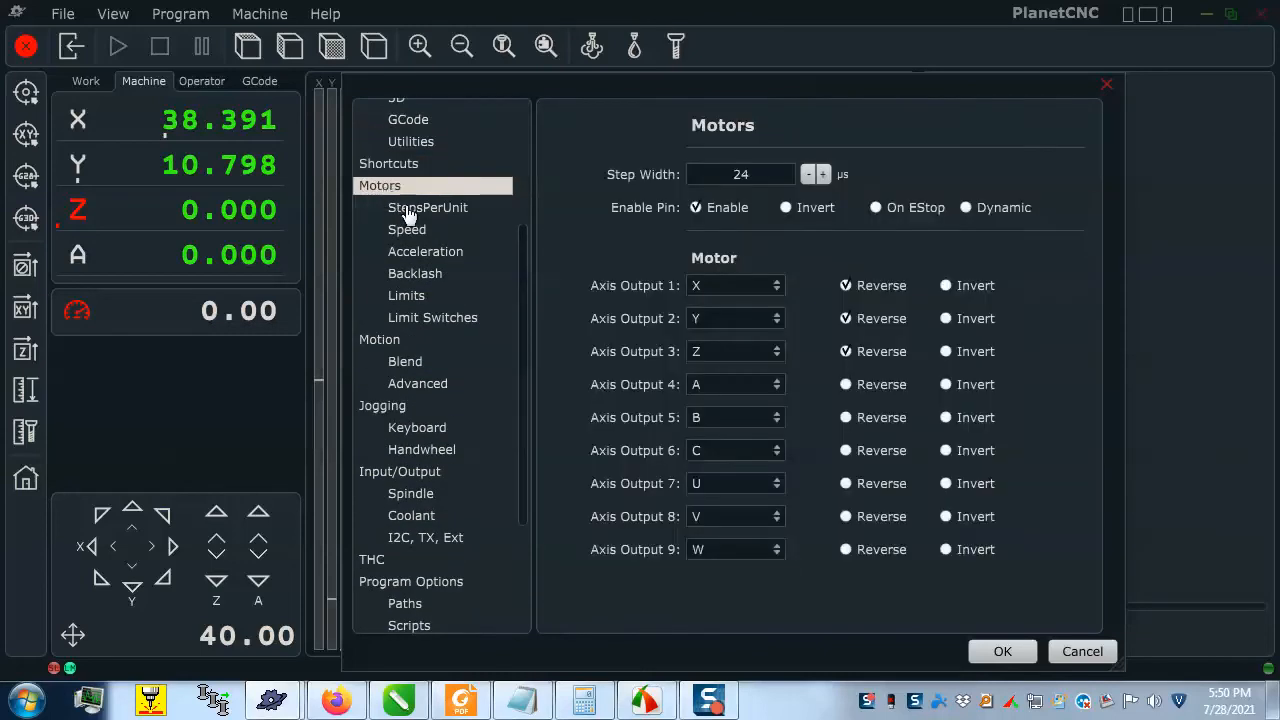
{"action": "left_click", "coordinate": [410, 210]}
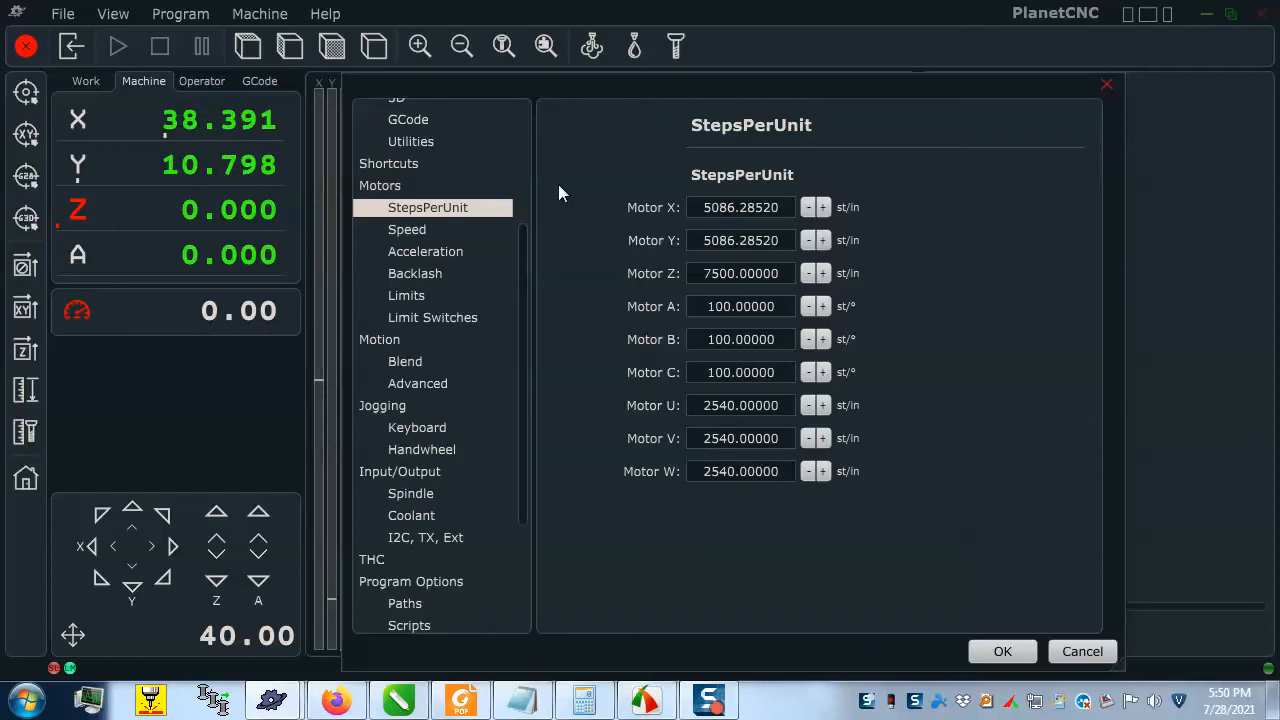
- Switch to Firefox and find the section on calculating SPU values in the Planet CNC steps-per-unit article
{"action": "key", "text": "alt+Tab"}
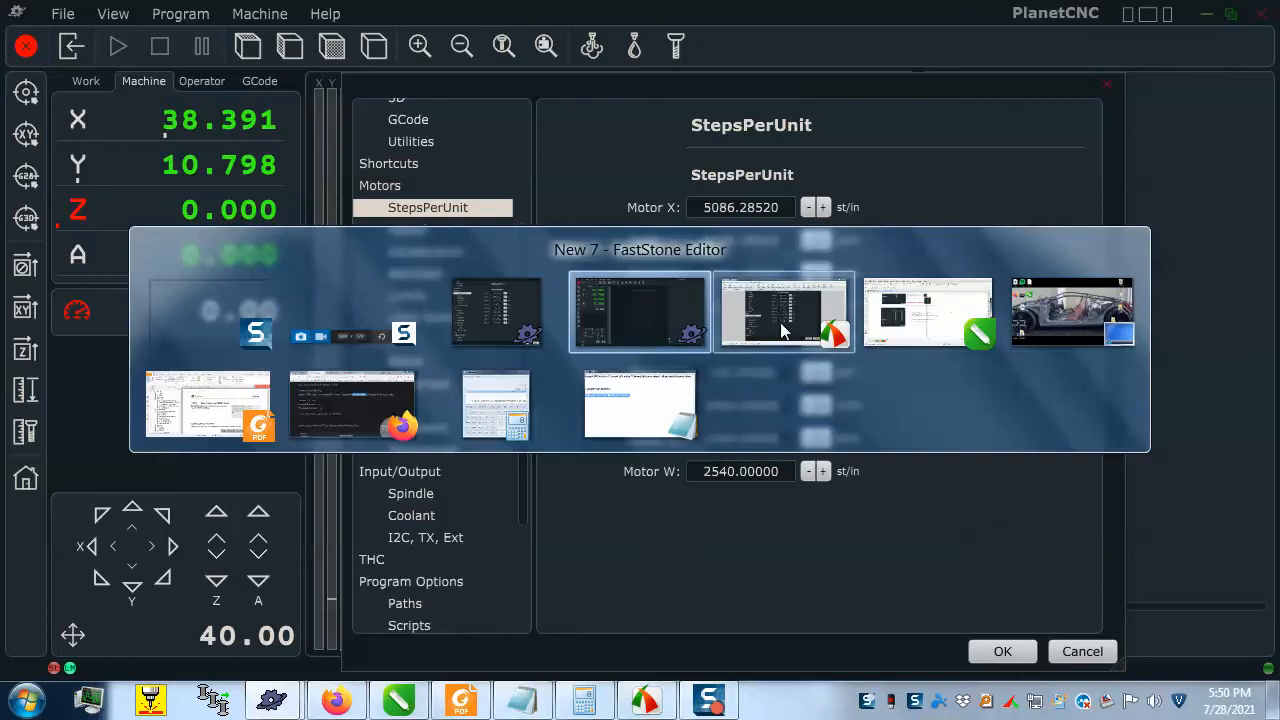
{"action": "left_click", "coordinate": [381, 408]}
{"action": "left_click", "coordinate": [739, 367]}
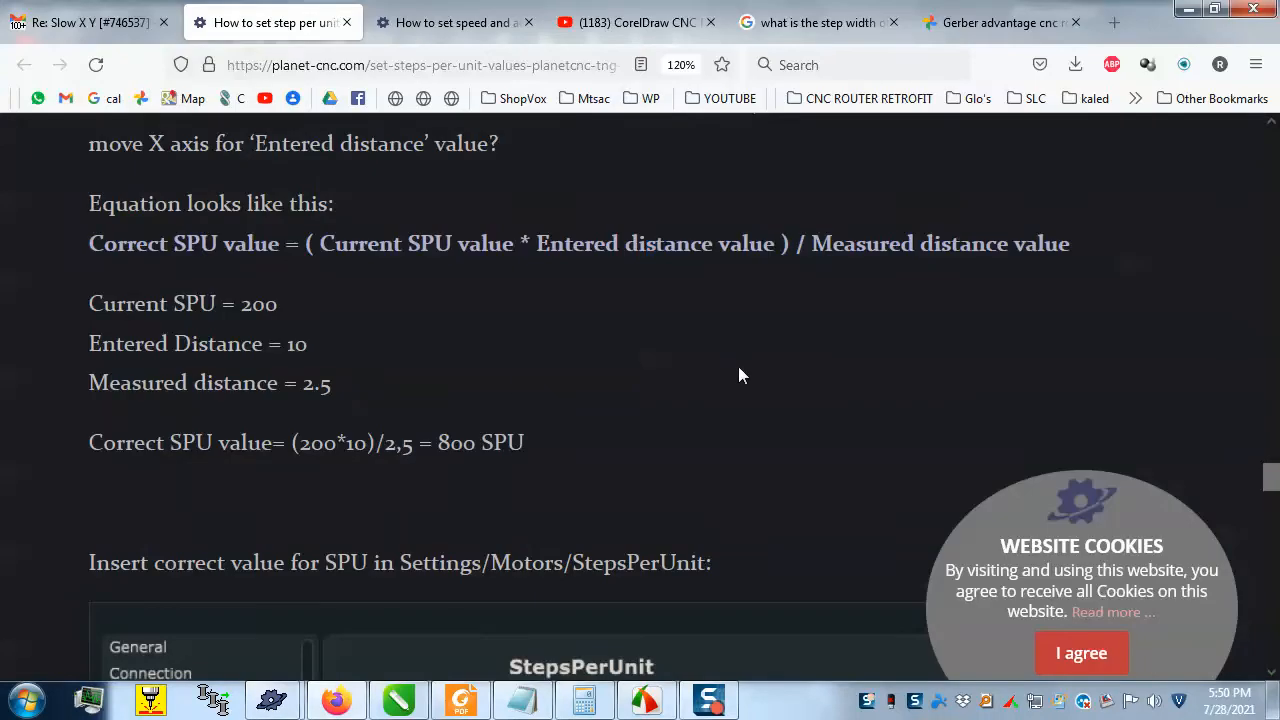
{"action": "scroll", "coordinate": [730, 366], "scroll_direction": "up", "scroll_amount": 2}
{"action": "scroll", "coordinate": [730, 366], "scroll_direction": "up", "scroll_amount": 15}
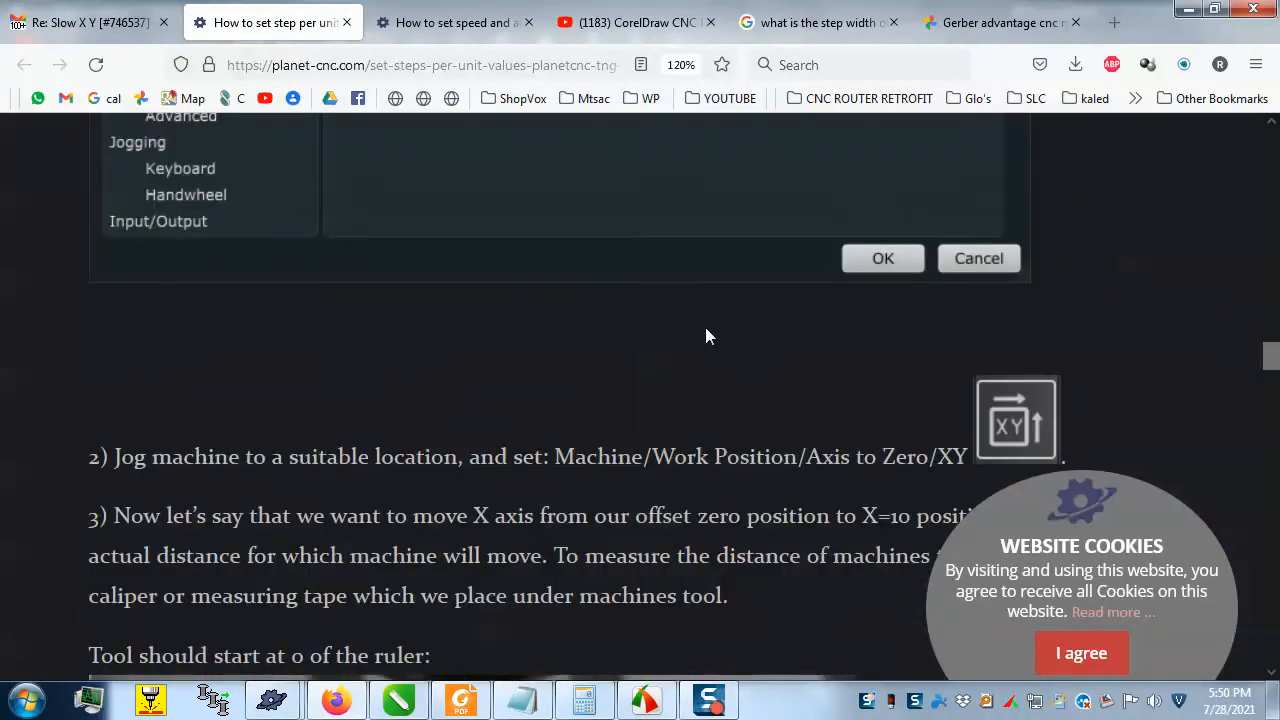
{"action": "scroll", "coordinate": [705, 336], "scroll_direction": "down", "scroll_amount": 1}
{"action": "scroll", "coordinate": [705, 327], "scroll_direction": "up", "scroll_amount": 14}
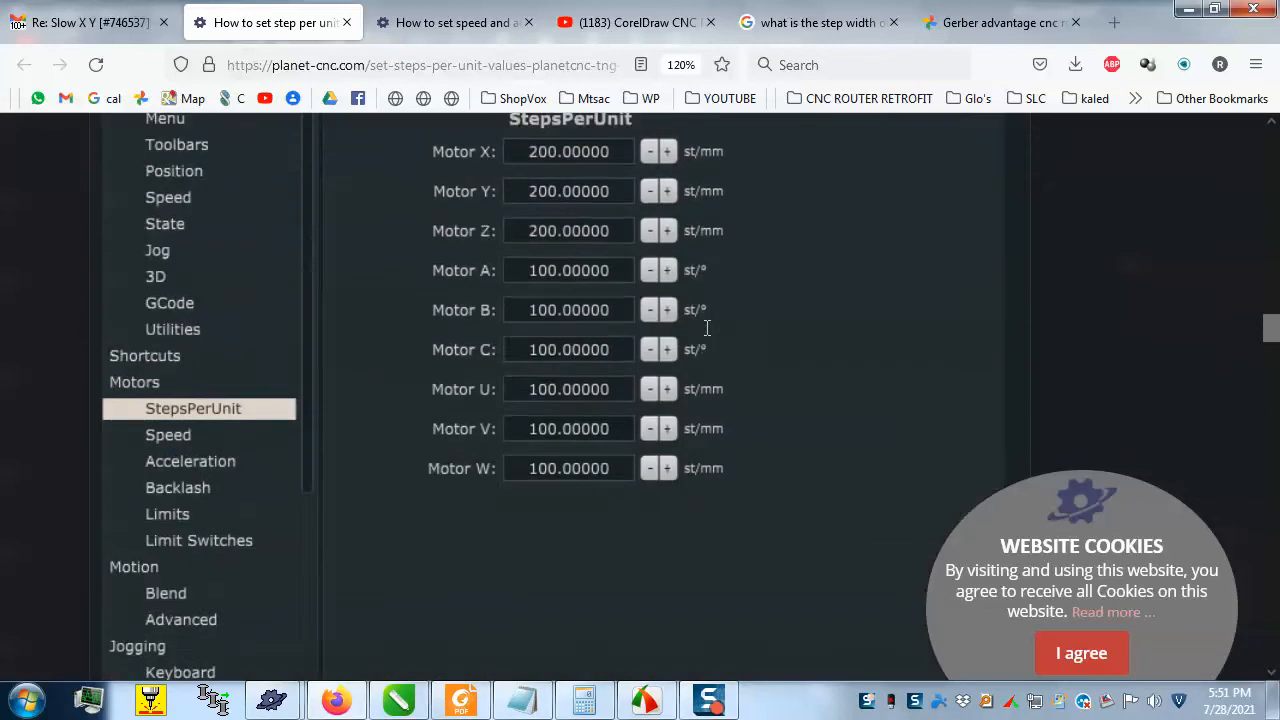
{"action": "scroll", "coordinate": [705, 327], "scroll_direction": "down", "scroll_amount": 5}
{"action": "scroll", "coordinate": [705, 322], "scroll_direction": "down", "scroll_amount": 1}
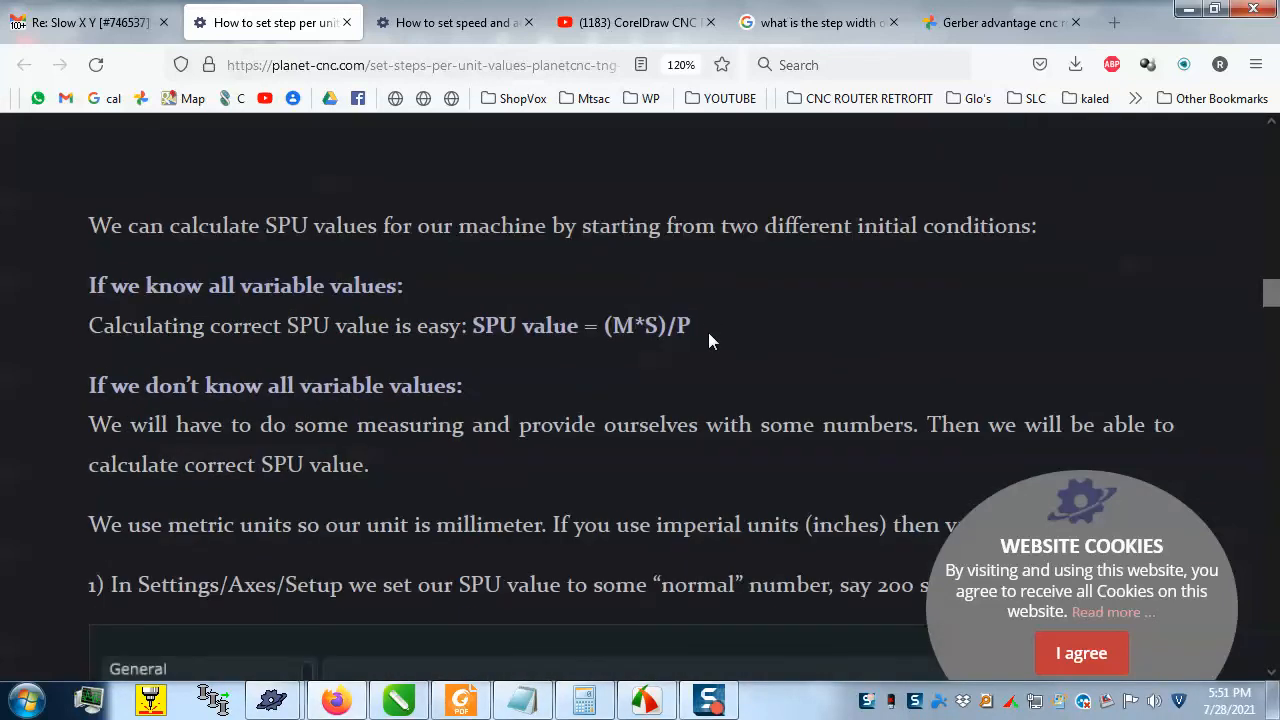
{"action": "scroll", "coordinate": [705, 335], "scroll_direction": "down", "scroll_amount": 2}
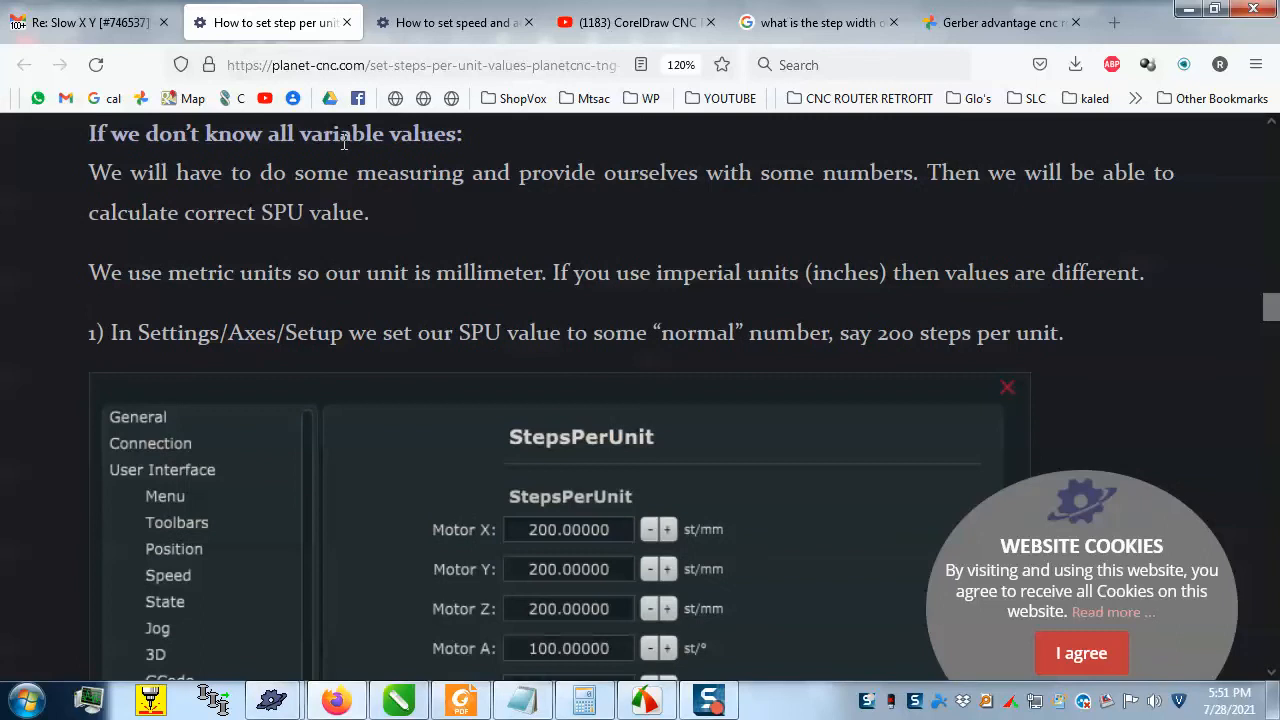
- Read the procedure for unknown variable values, from the initial SPU setting to the ruler placement and X10 MDI command
{"action": "left_click_drag", "start_coordinate": [90, 136], "coordinate": [1174, 328]}
{"action": "left_click", "coordinate": [1174, 329]}
{"action": "scroll", "coordinate": [1151, 338], "scroll_direction": "down", "scroll_amount": 7}
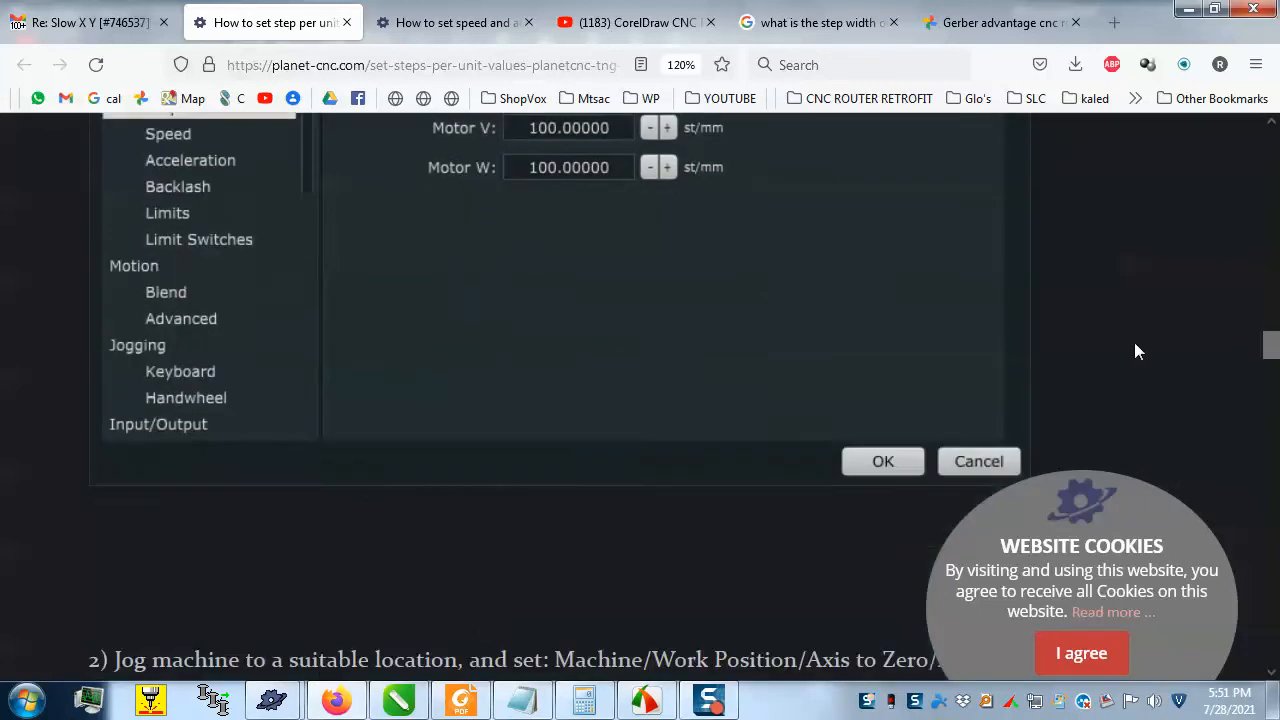
{"action": "scroll", "coordinate": [1133, 345], "scroll_direction": "down", "scroll_amount": 2}
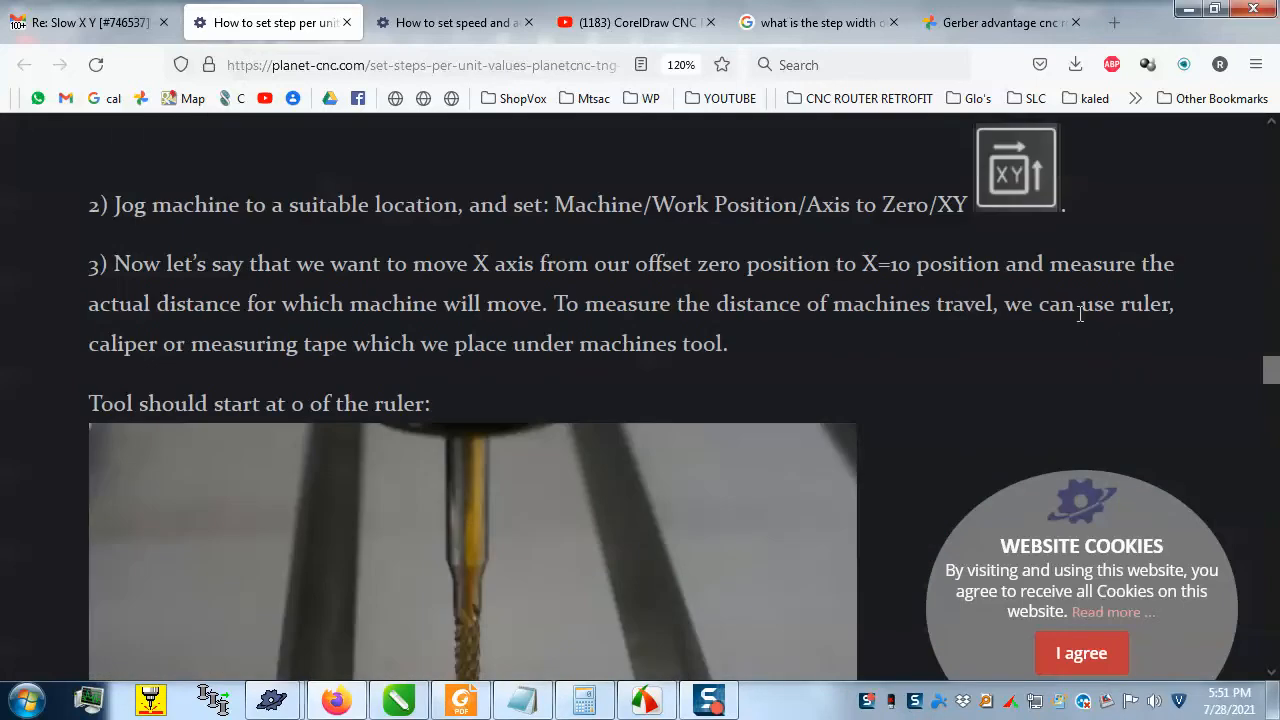
{"action": "scroll", "coordinate": [1075, 310], "scroll_direction": "down", "scroll_amount": 5}
{"action": "scroll", "coordinate": [1064, 304], "scroll_direction": "up", "scroll_amount": 1}
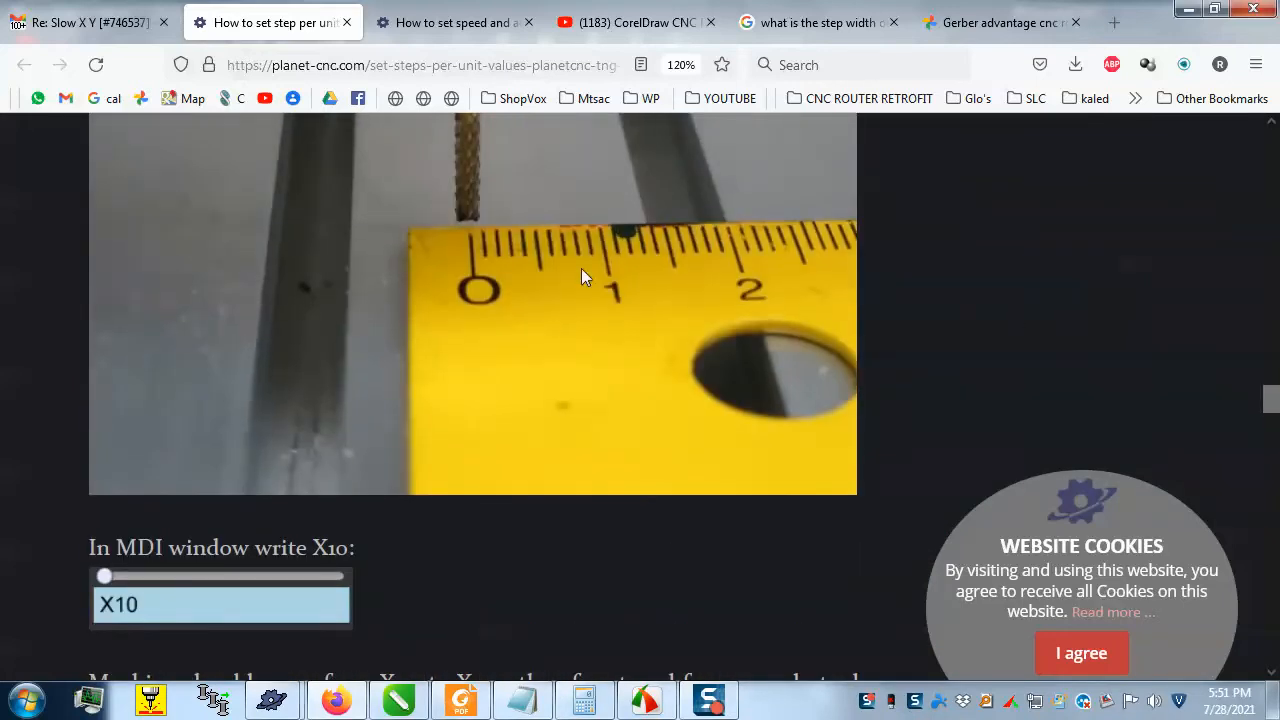
{"action": "scroll", "coordinate": [470, 243], "scroll_direction": "down", "scroll_amount": 2}
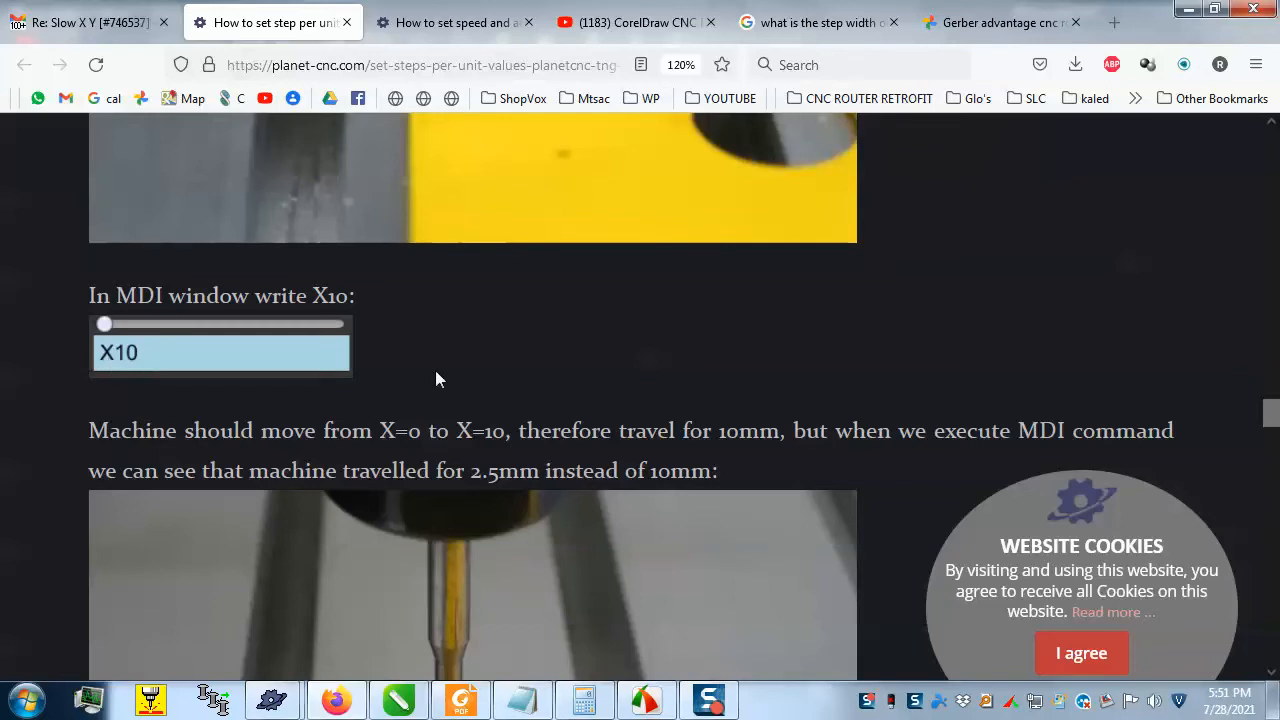
- Switch back to PlanetCNC and close the settings without saving
{"action": "key", "text": "alt+Tab"}
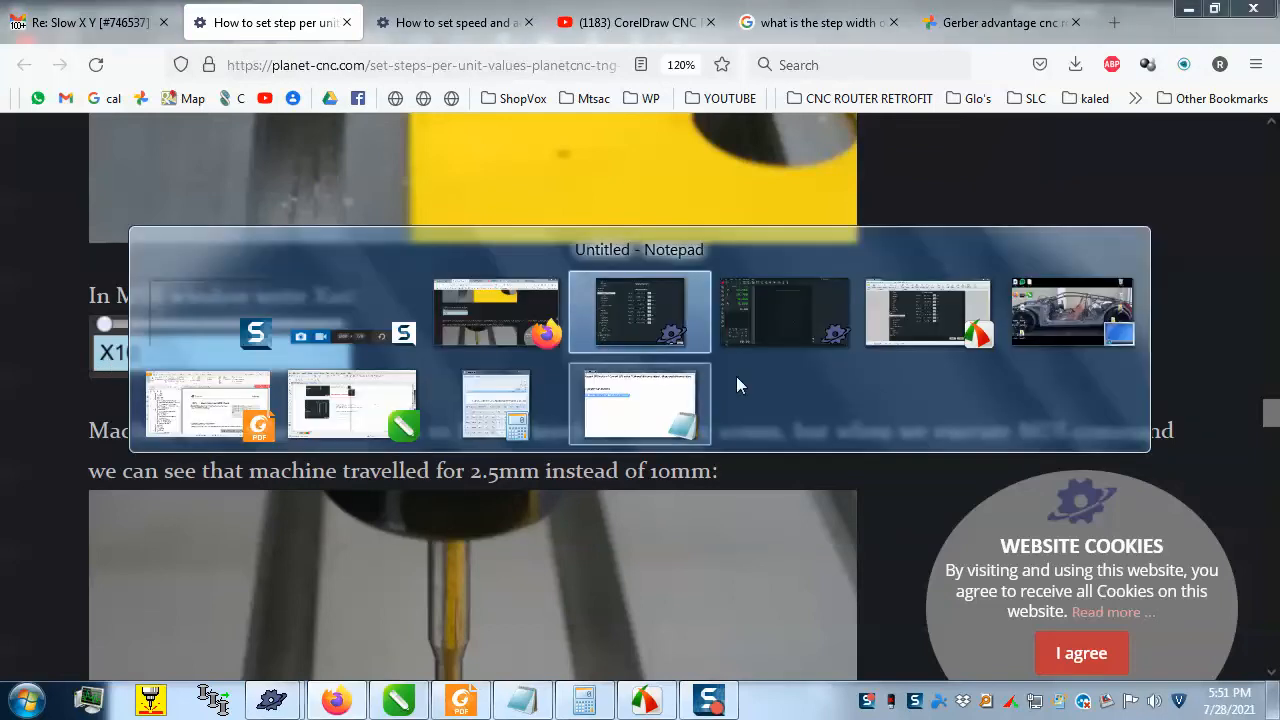
{"action": "left_click", "coordinate": [784, 321]}
{"action": "left_click", "coordinate": [1082, 651]}
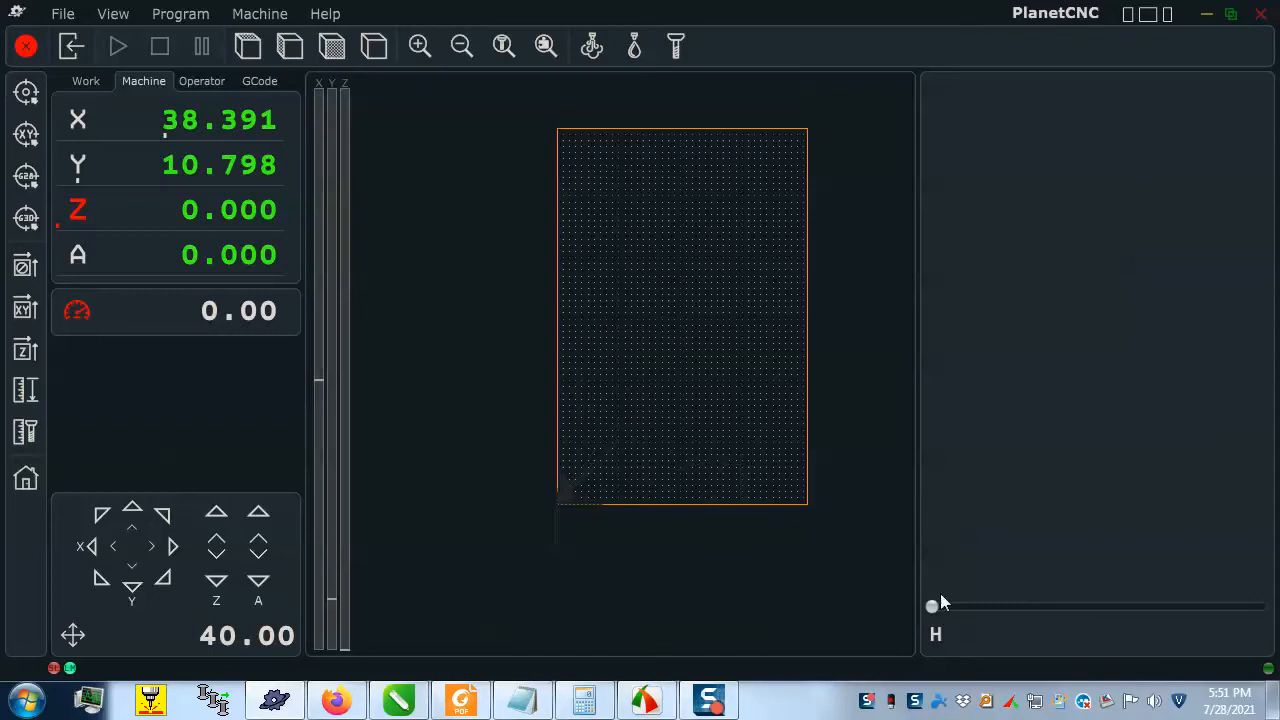
- Move the X axis to 39 with the MDI command X39, and open and dismiss the X To Value entry
{"action": "left_click", "coordinate": [937, 632]}
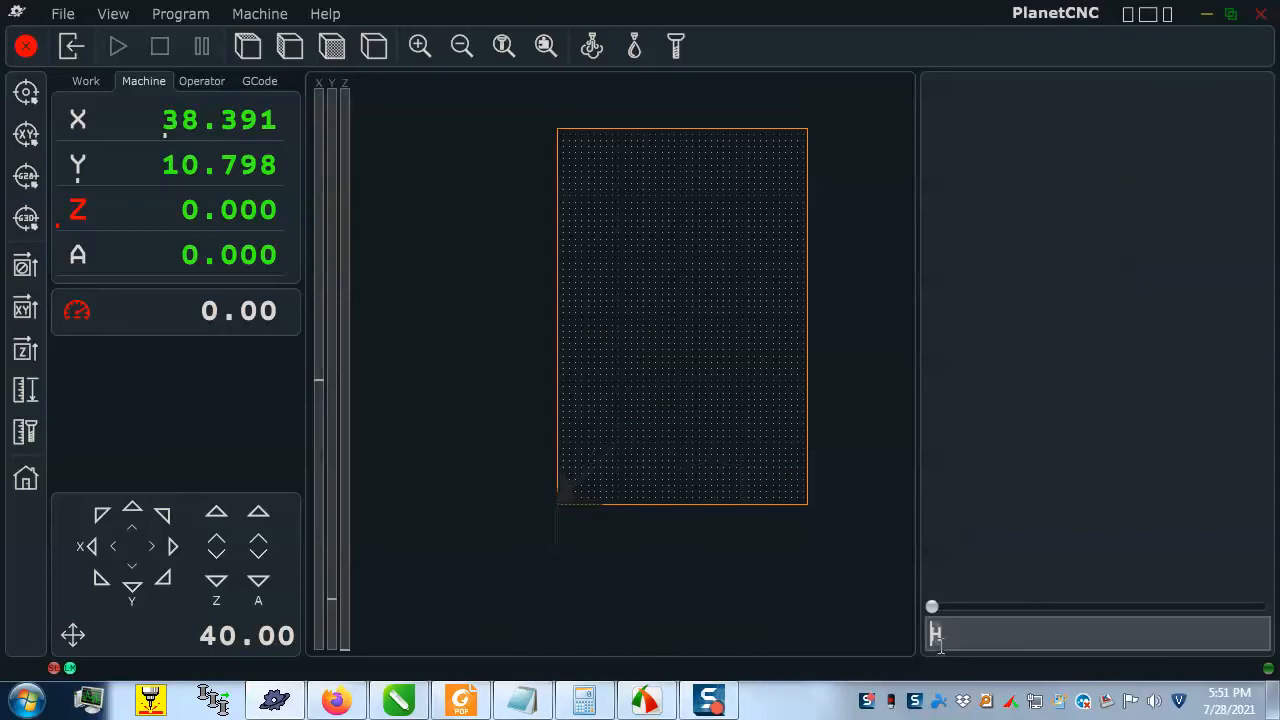
{"action": "key", "text": "Delete"}
{"action": "type", "text": "X39"}
{"action": "key", "text": "Return"}
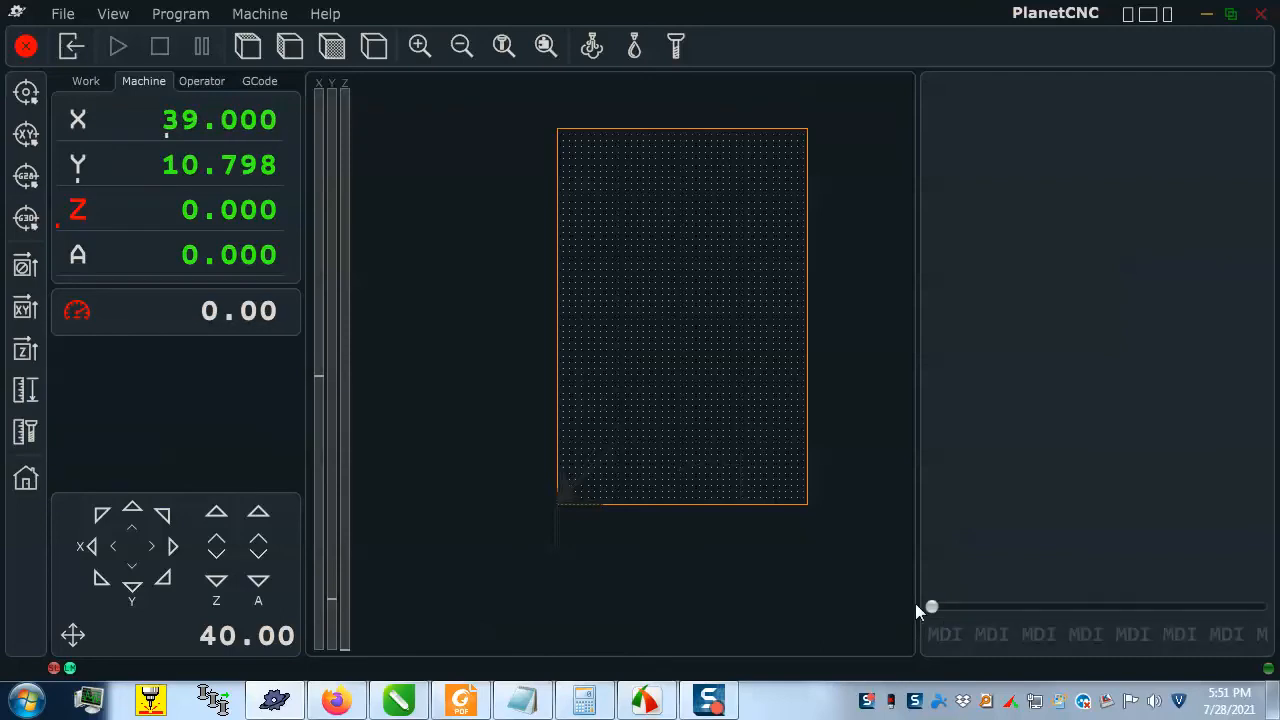
{"action": "left_click", "coordinate": [232, 119]}
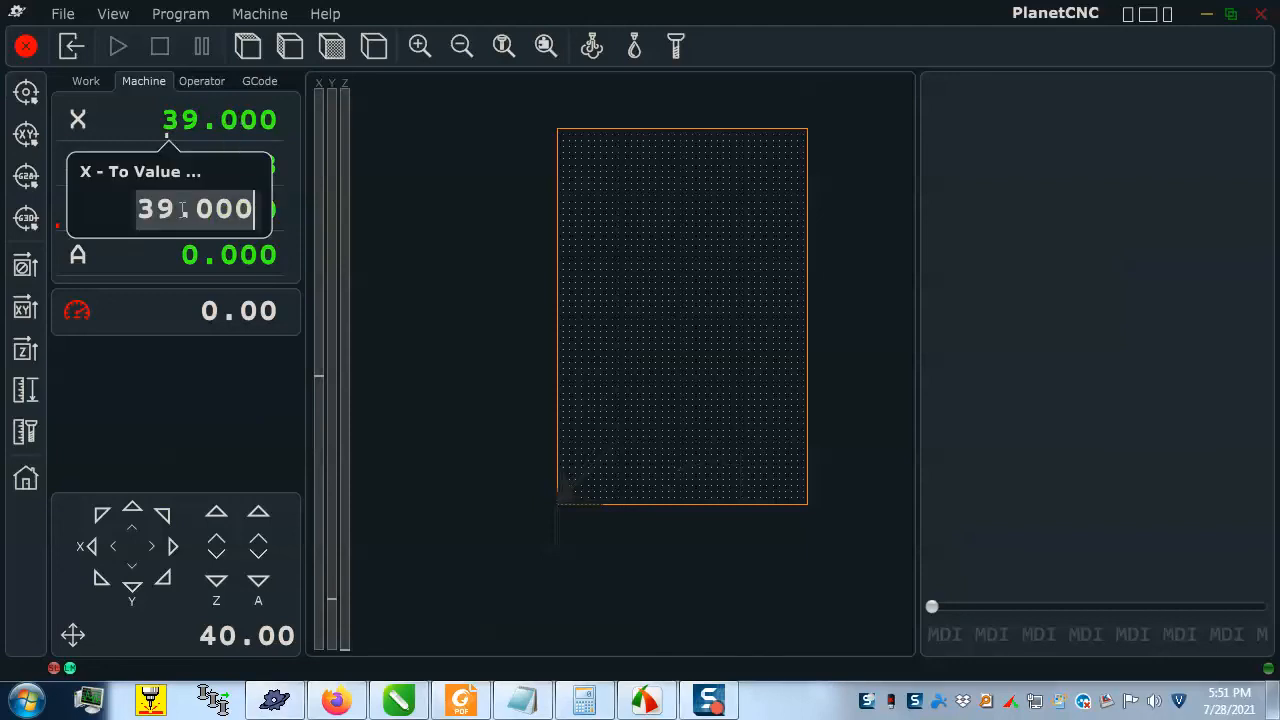
{"action": "key", "text": "Escape"}
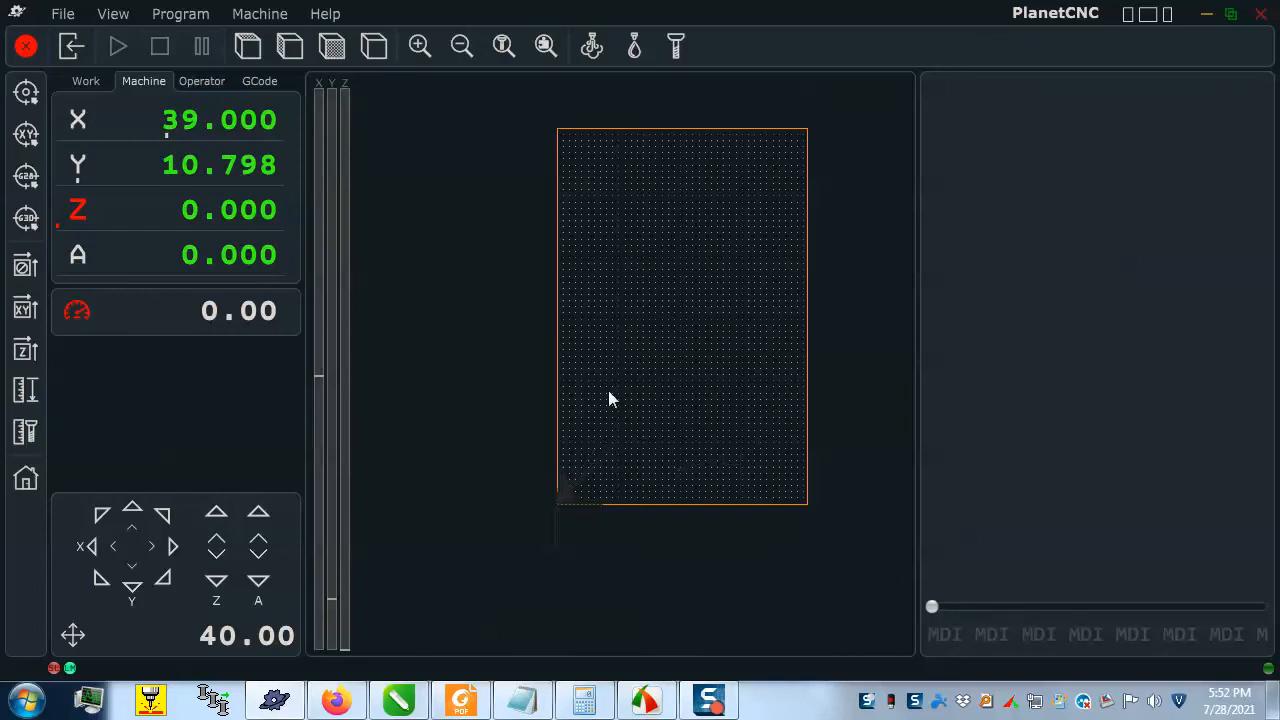
- Switch to Firefox and examine the article's X10 test move, comparing the commanded travel with the distance measured on the ruler
{"action": "key", "text": "alt+Tab"}
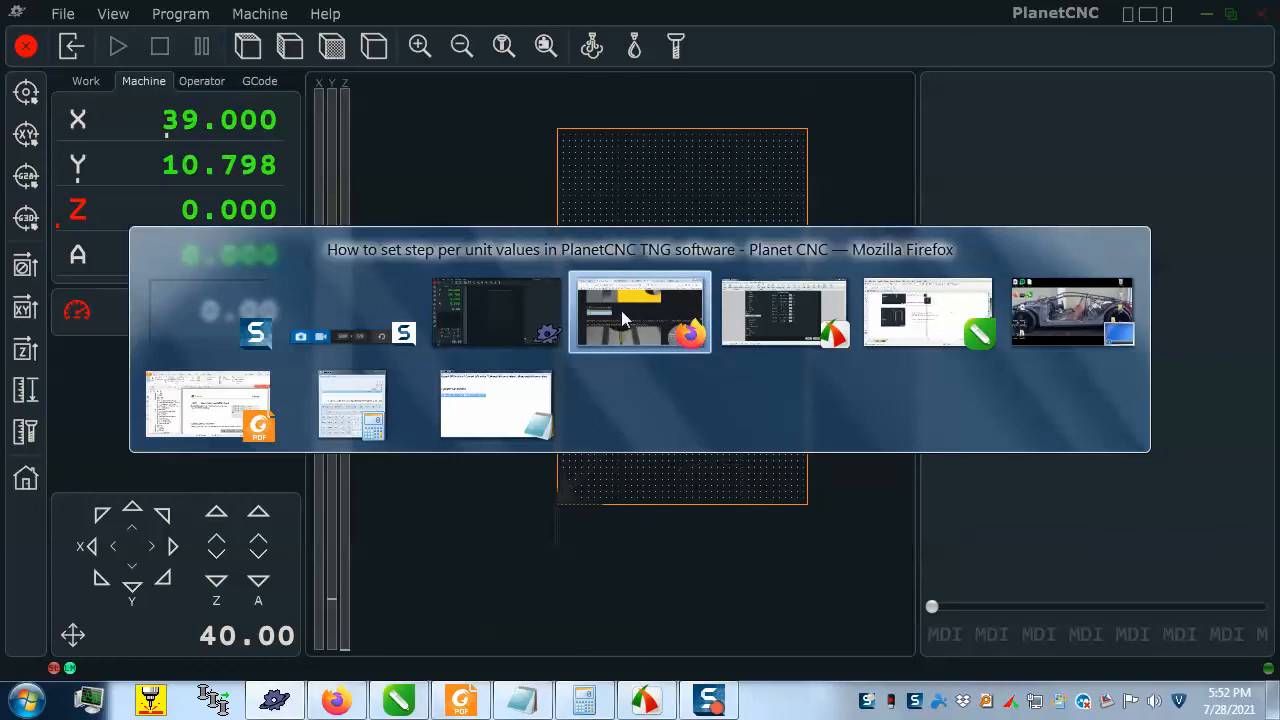
{"action": "left_click", "coordinate": [630, 315]}
{"action": "scroll", "coordinate": [420, 240], "scroll_direction": "up", "scroll_amount": 5}
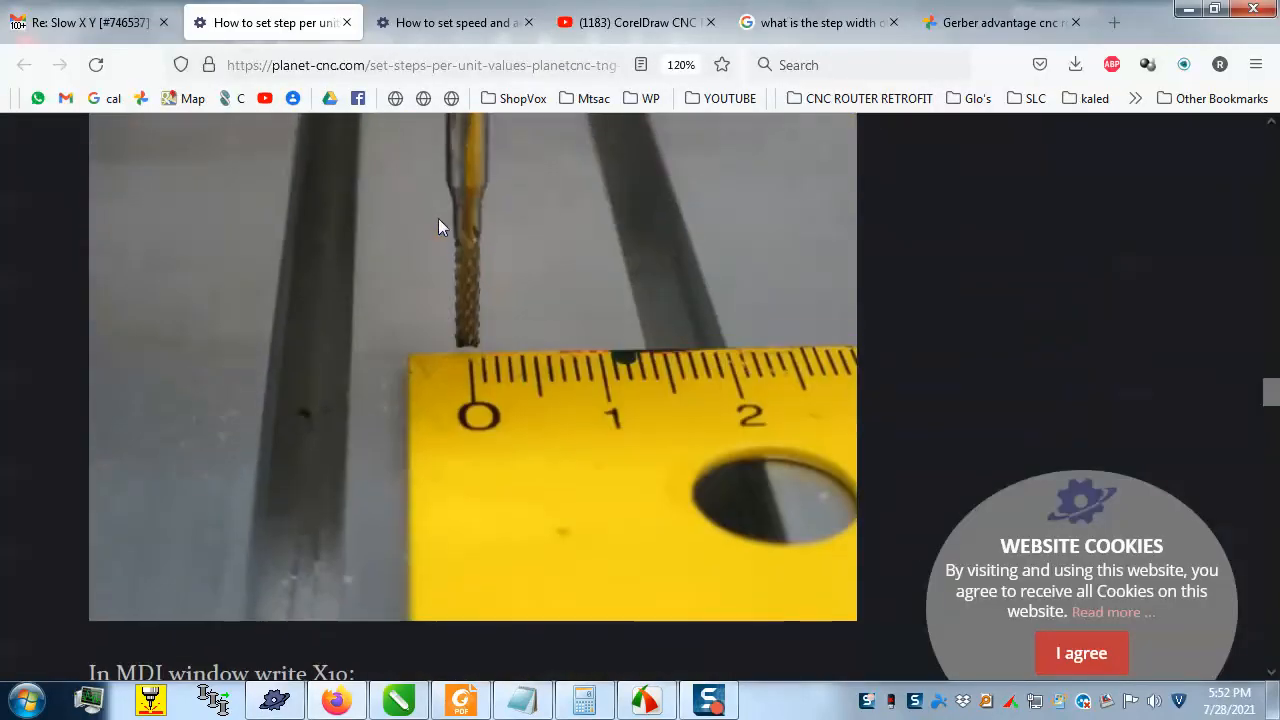
{"action": "scroll", "coordinate": [438, 220], "scroll_direction": "down", "scroll_amount": 3}
{"action": "scroll", "coordinate": [357, 322], "scroll_direction": "down", "scroll_amount": 1}
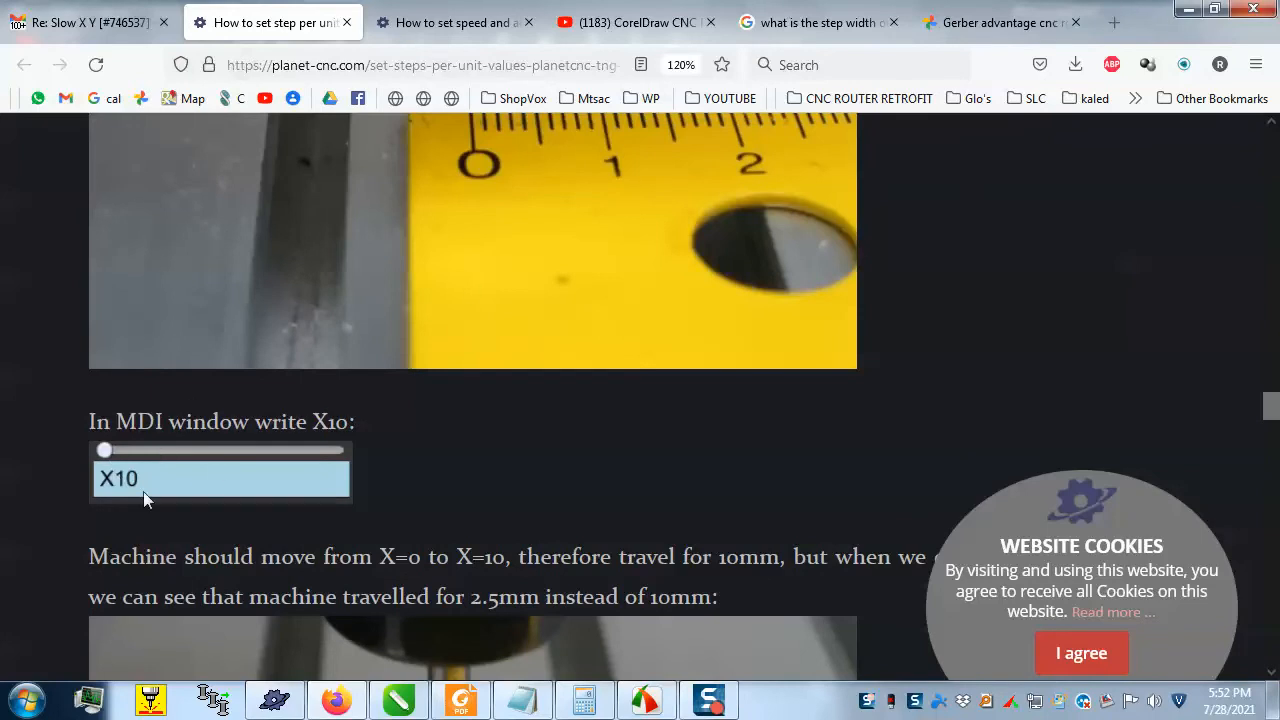
{"action": "scroll", "coordinate": [506, 434], "scroll_direction": "down", "scroll_amount": 5}
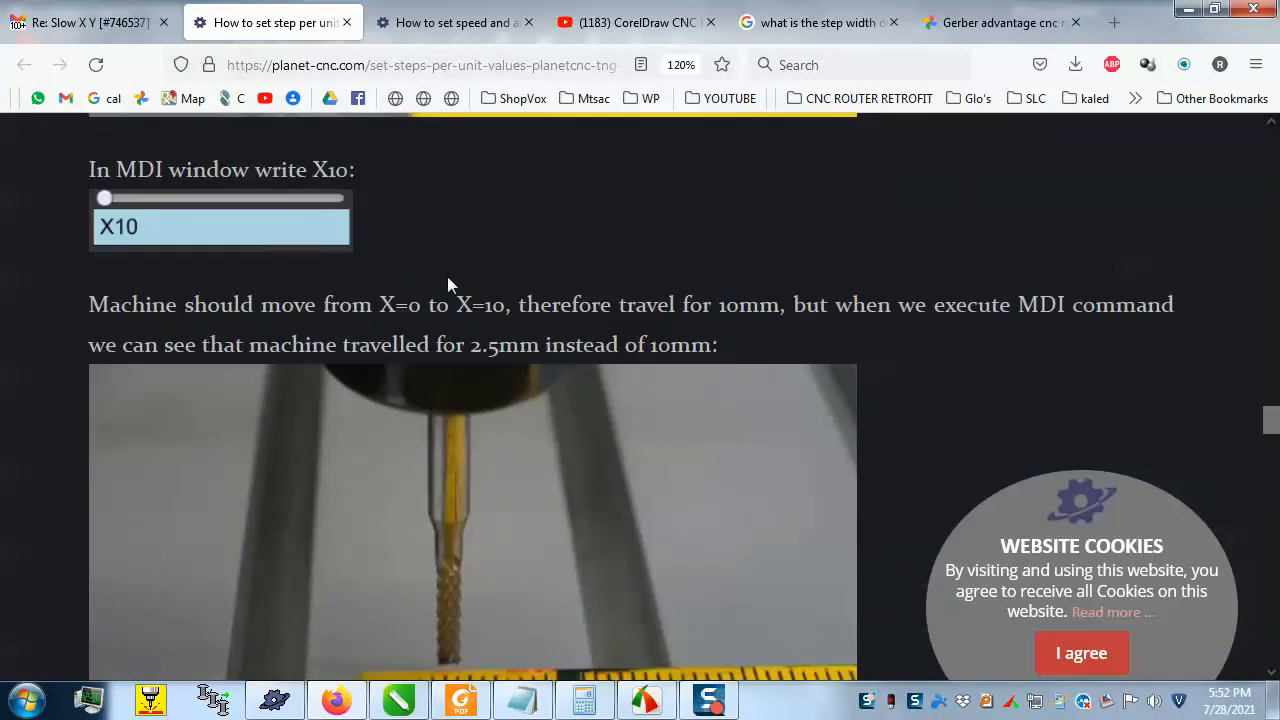
{"action": "left_click_drag", "start_coordinate": [821, 306], "coordinate": [926, 306]}
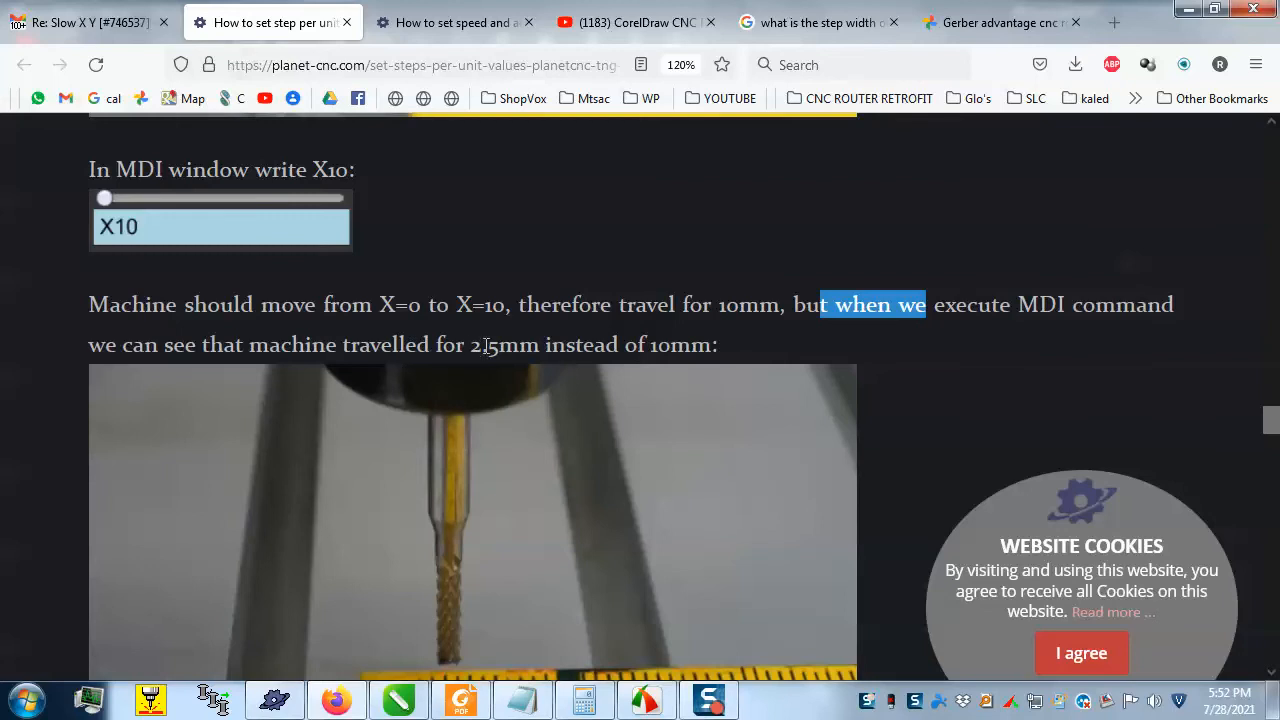
{"action": "left_click_drag", "start_coordinate": [470, 346], "coordinate": [566, 347]}
{"action": "scroll", "coordinate": [615, 343], "scroll_direction": "down", "scroll_amount": 3}
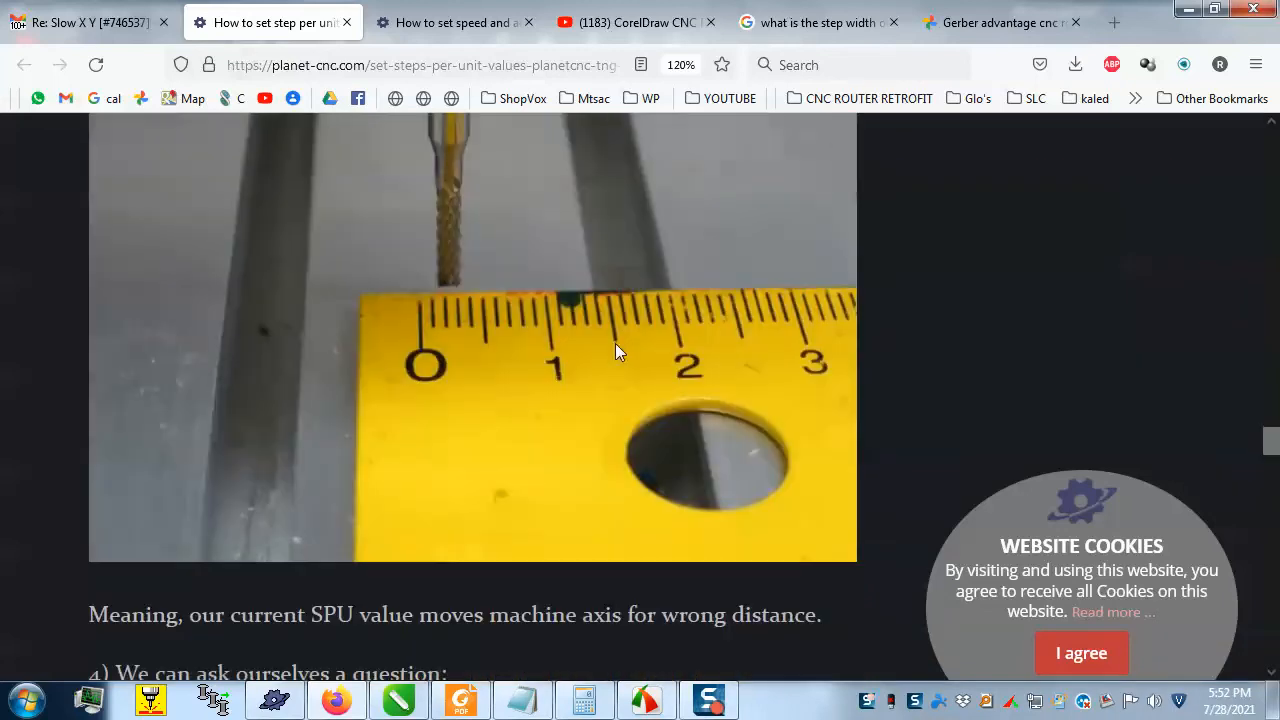
{"action": "scroll", "coordinate": [574, 368], "scroll_direction": "down", "scroll_amount": 1}
{"action": "scroll", "coordinate": [468, 342], "scroll_direction": "down", "scroll_amount": 3}
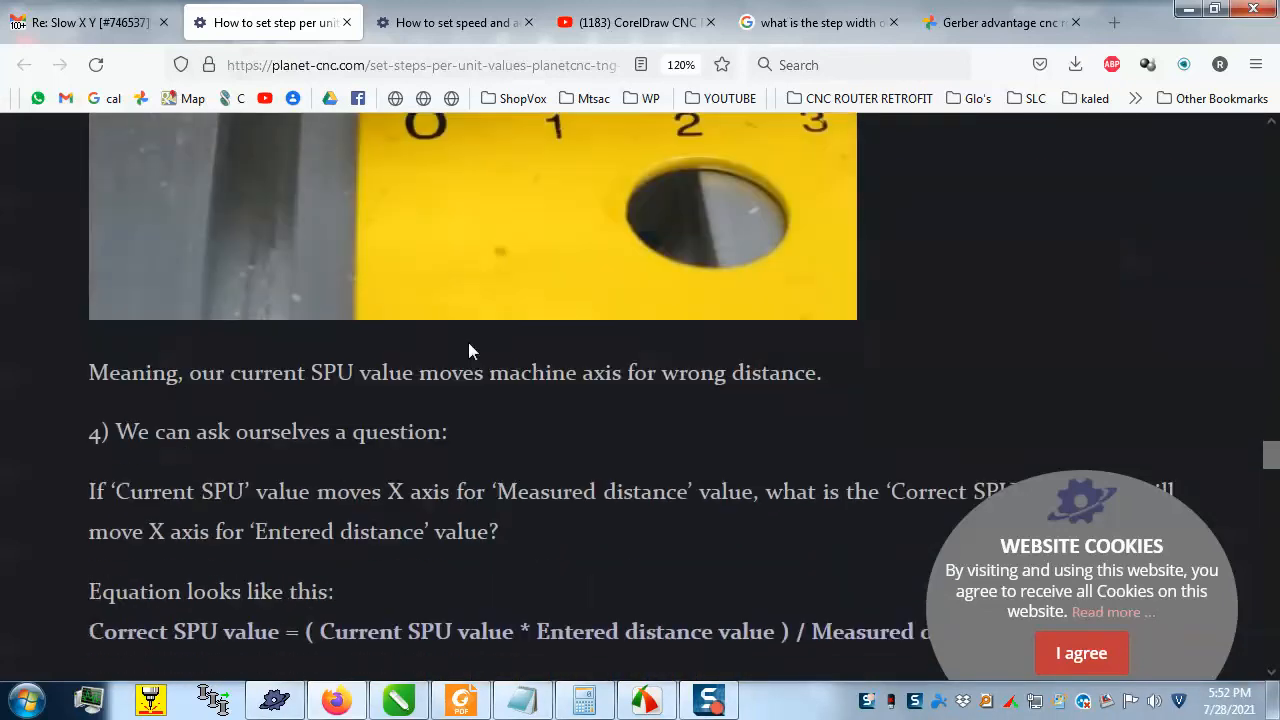
- Examine the article's correct SPU equation, highlighting the measured distance term, and its worked example
{"action": "left_click_drag", "start_coordinate": [89, 369], "coordinate": [1105, 382]}
{"action": "left_click", "coordinate": [926, 437]}
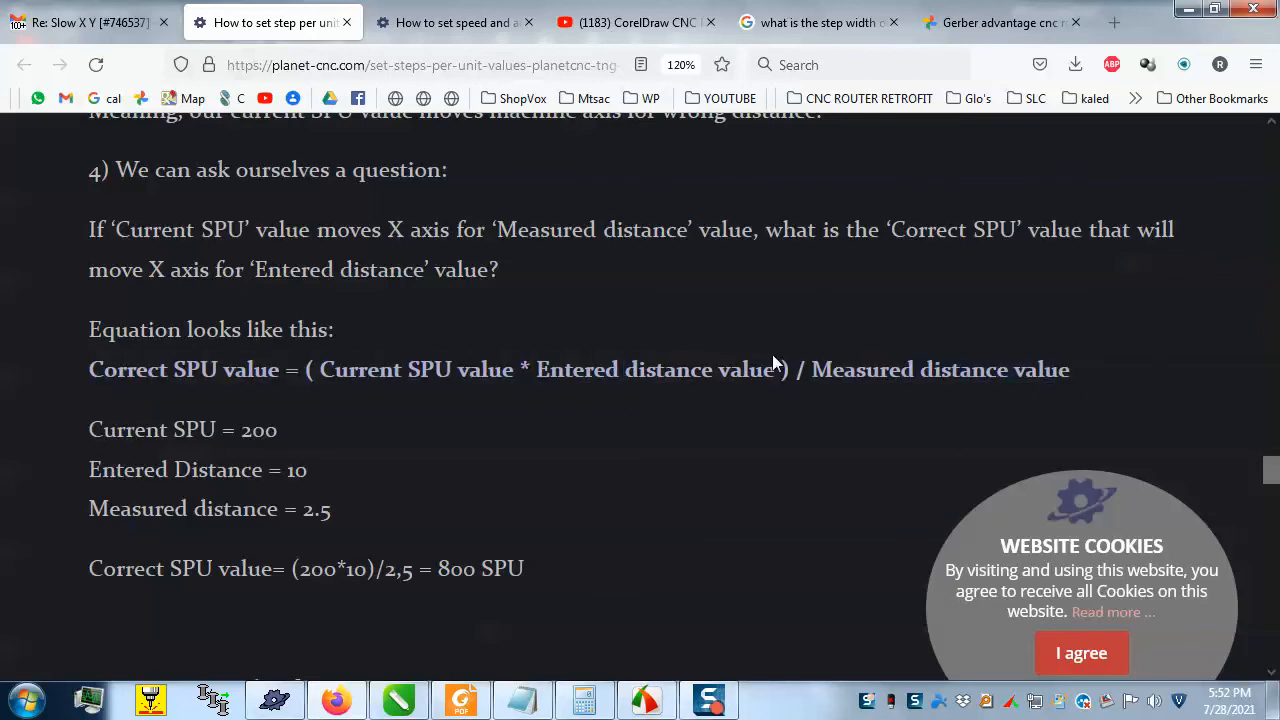
{"action": "left_click_drag", "start_coordinate": [806, 371], "coordinate": [1070, 370]}
{"action": "scroll", "coordinate": [459, 499], "scroll_direction": "down", "scroll_amount": 3}
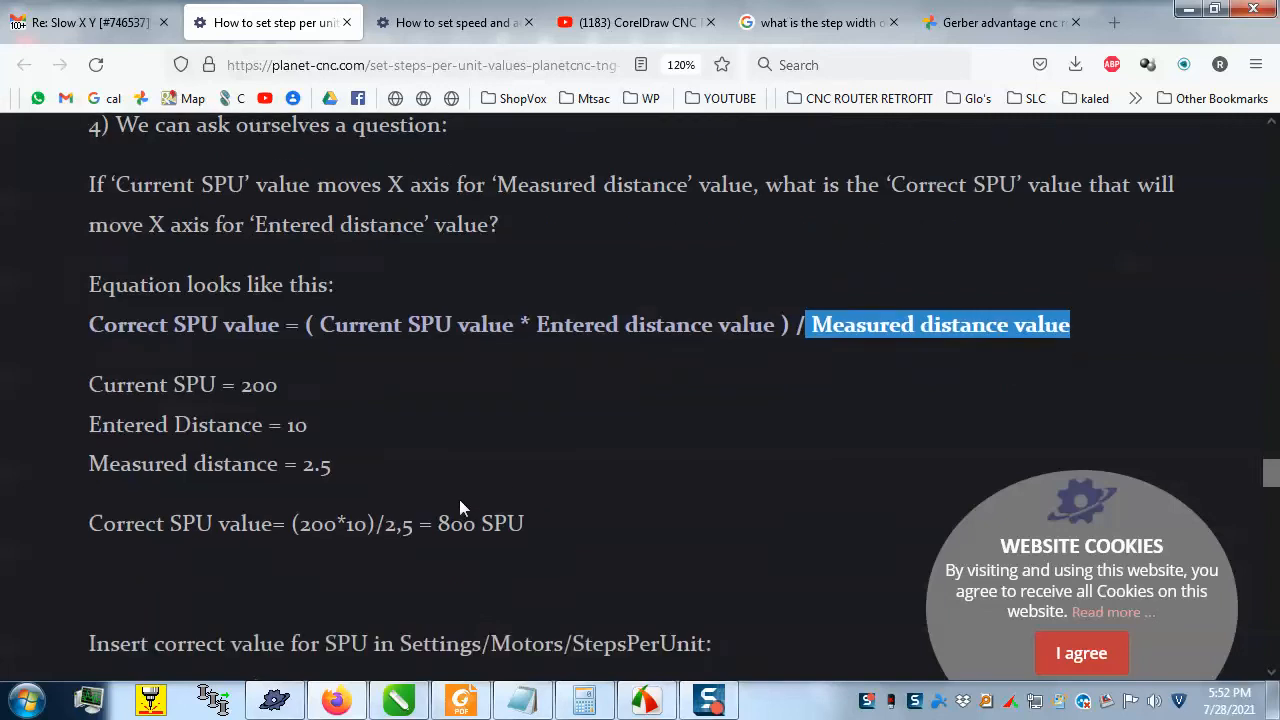
- Read the rest of the article, covering the StepsPerUnit entry, the repeated X10 test measurement and the advice on travel distance
{"action": "scroll", "coordinate": [577, 441], "scroll_direction": "down", "scroll_amount": 9}
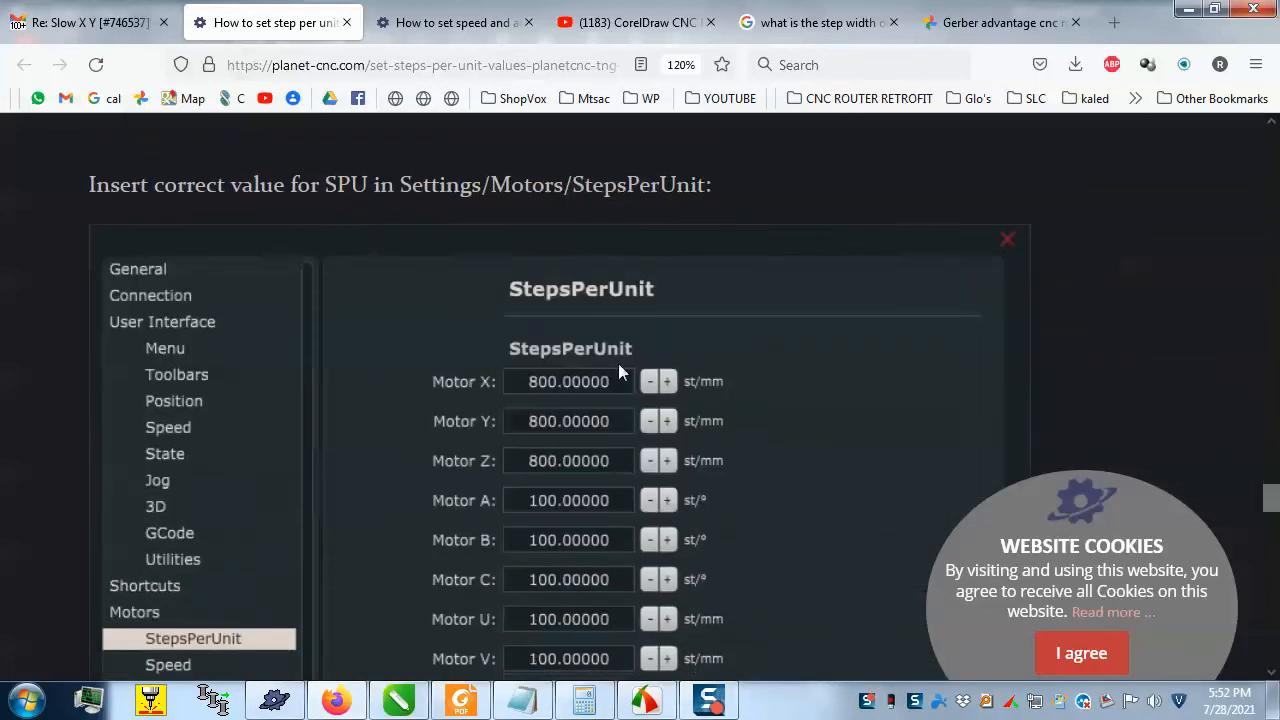
{"action": "scroll", "coordinate": [600, 381], "scroll_direction": "down", "scroll_amount": 9}
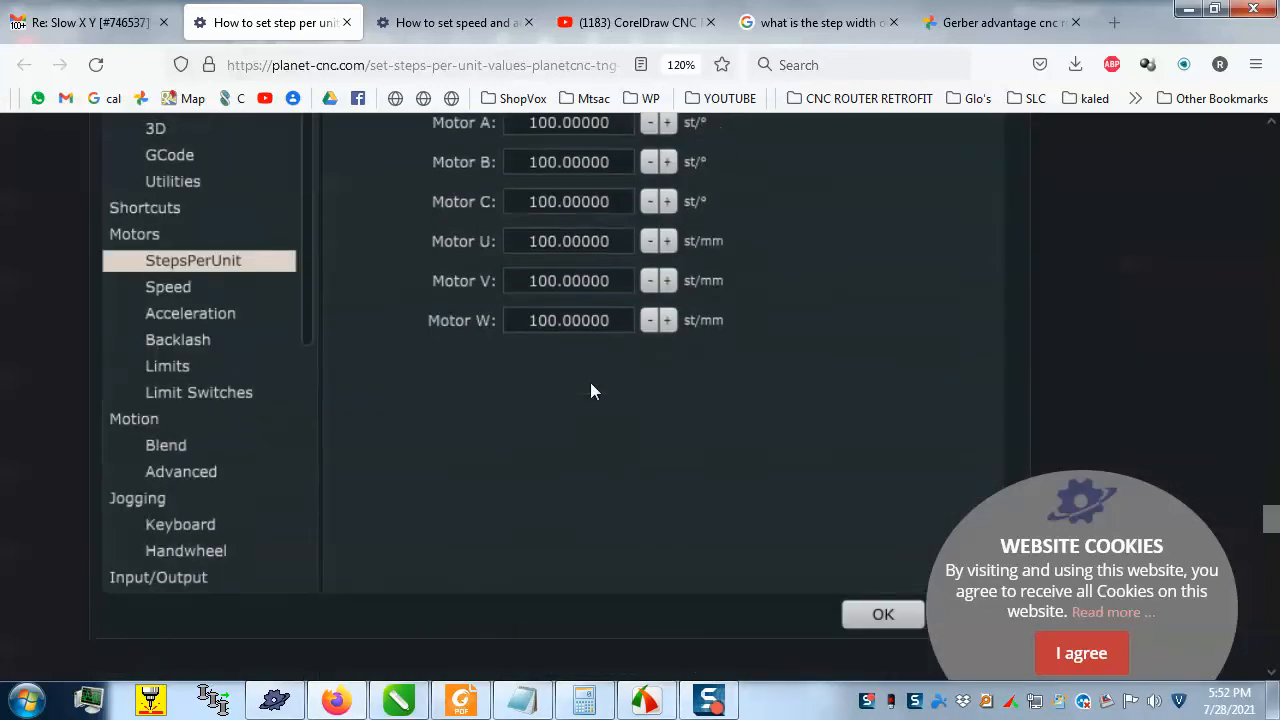
{"action": "scroll", "coordinate": [585, 385], "scroll_direction": "down", "scroll_amount": 3}
{"action": "scroll", "coordinate": [469, 337], "scroll_direction": "down", "scroll_amount": 3}
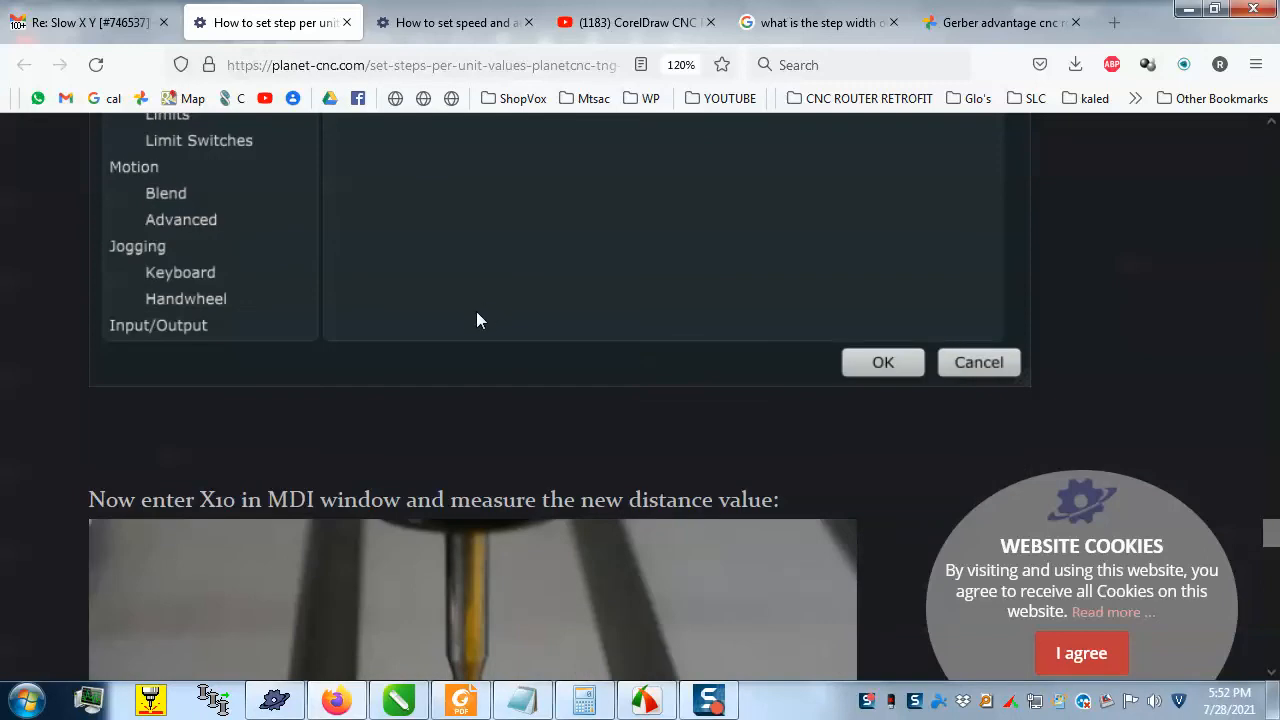
{"action": "scroll", "coordinate": [520, 357], "scroll_direction": "down", "scroll_amount": 6}
{"action": "scroll", "coordinate": [531, 360], "scroll_direction": "down", "scroll_amount": 12}
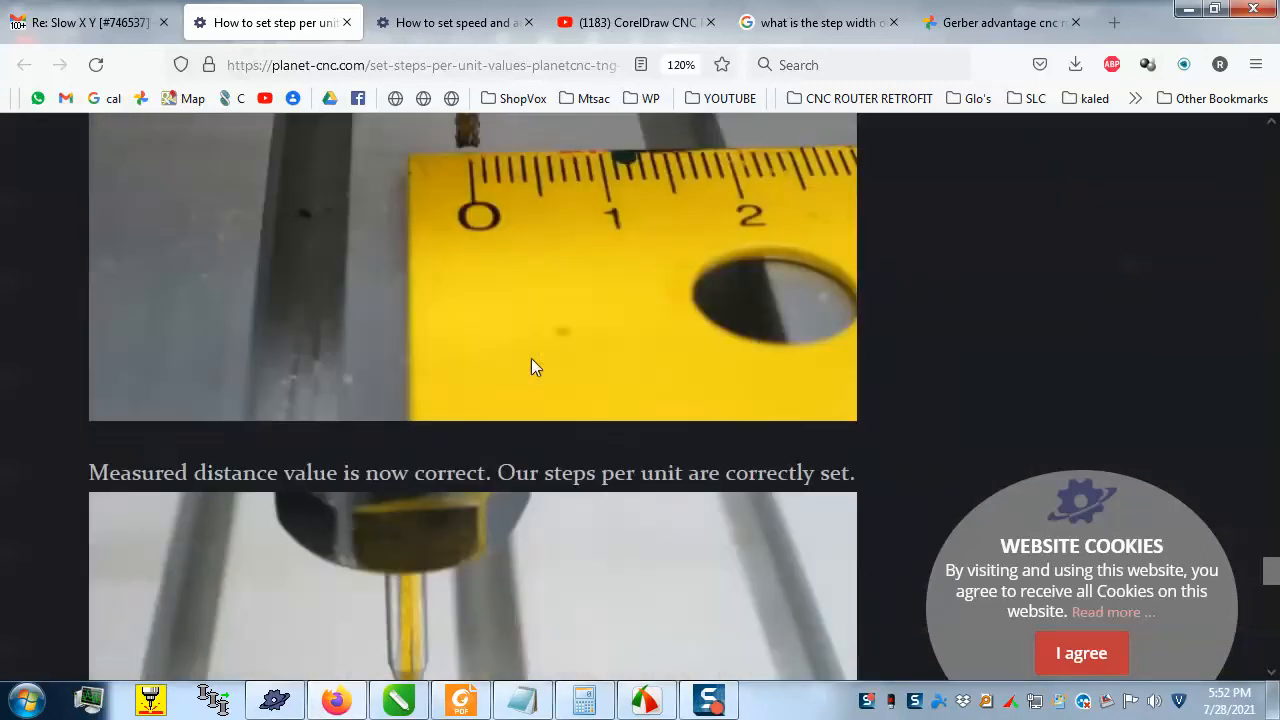
{"action": "scroll", "coordinate": [533, 356], "scroll_direction": "down", "scroll_amount": 15}
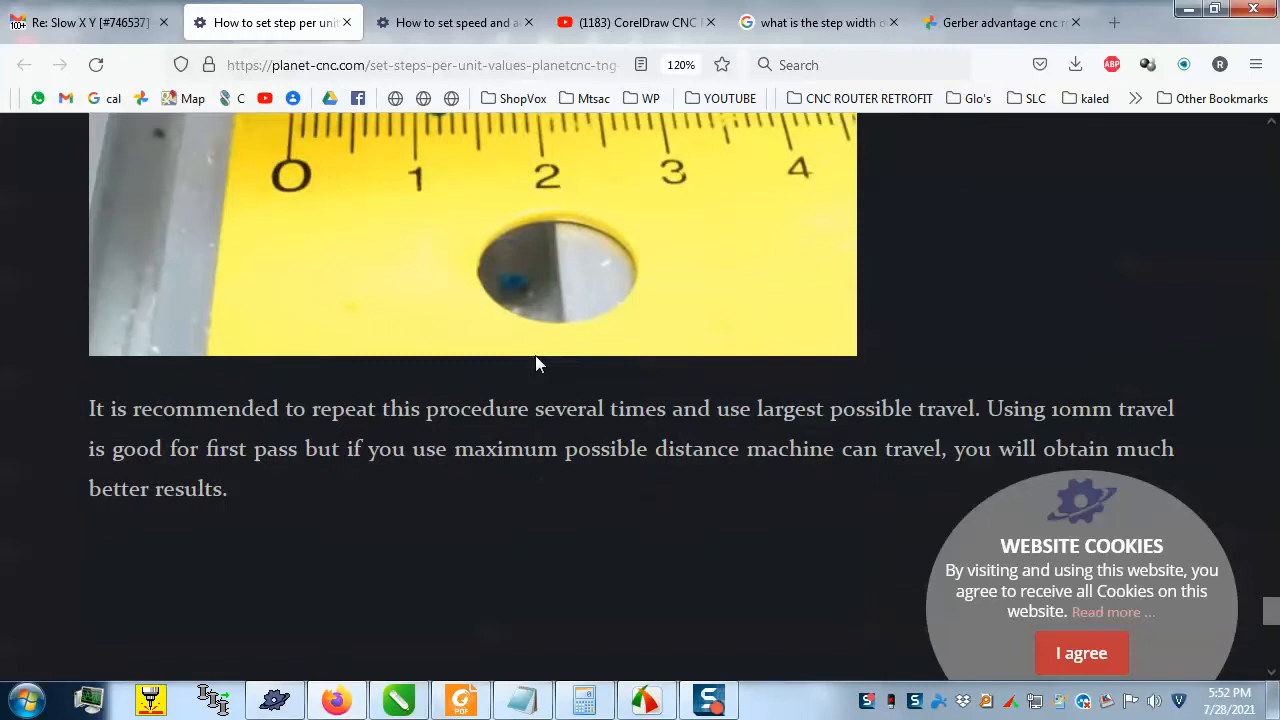
{"action": "key", "text": "alt+Tab"}
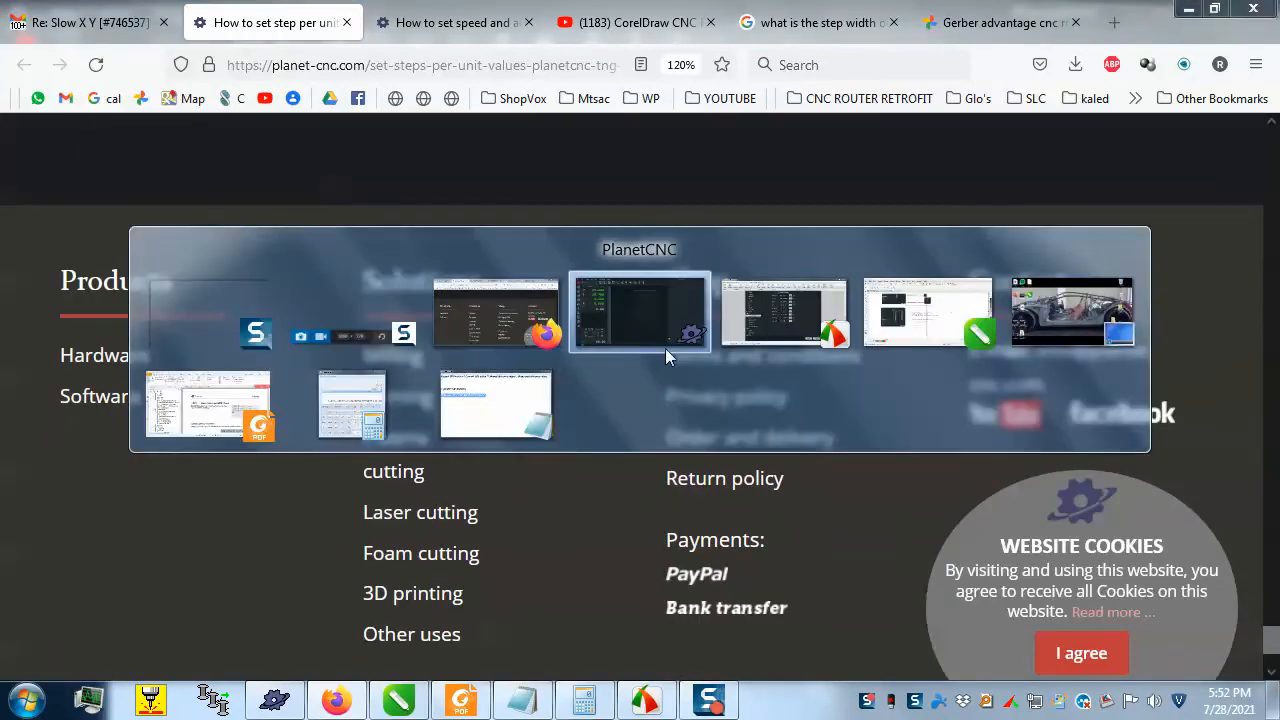
{"action": "key", "text": "Escape"}
{"action": "scroll", "coordinate": [624, 517], "scroll_direction": "up", "scroll_amount": 15}
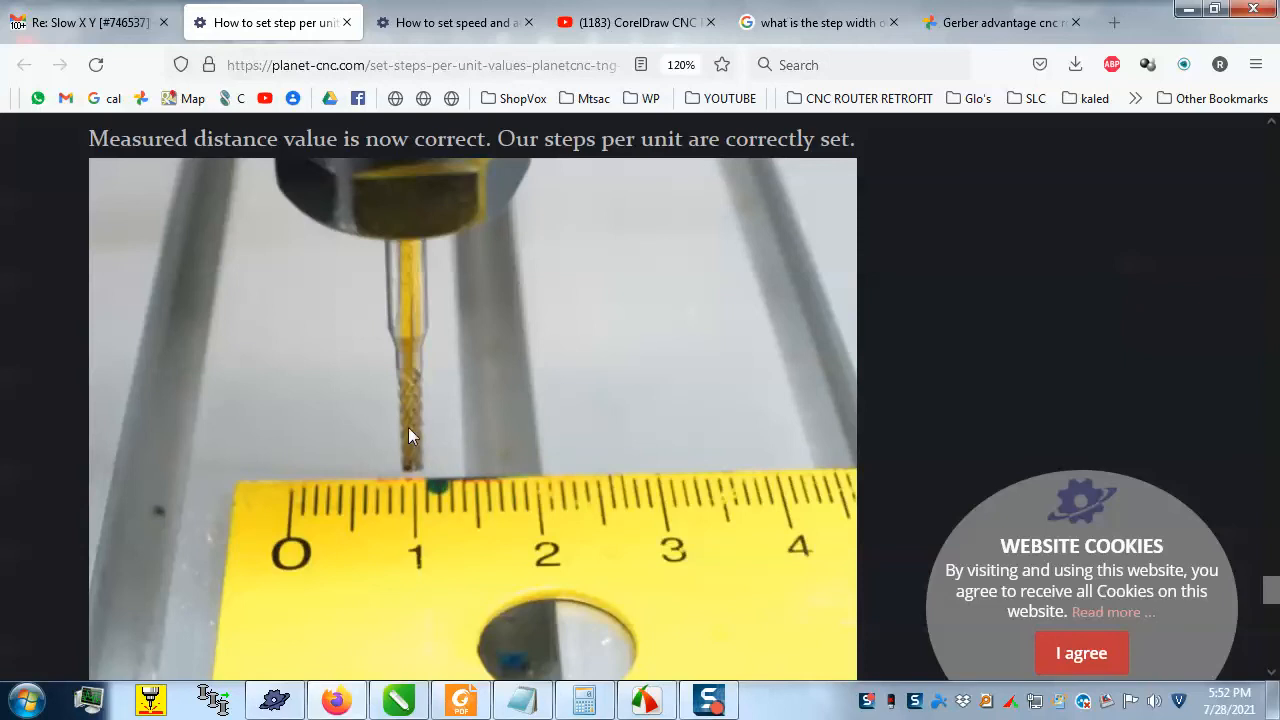
- Switch to PlanetCNC, open the settings and review the motors' StepsPerUnit and Speed pages
{"action": "key", "text": "alt+Tab"}
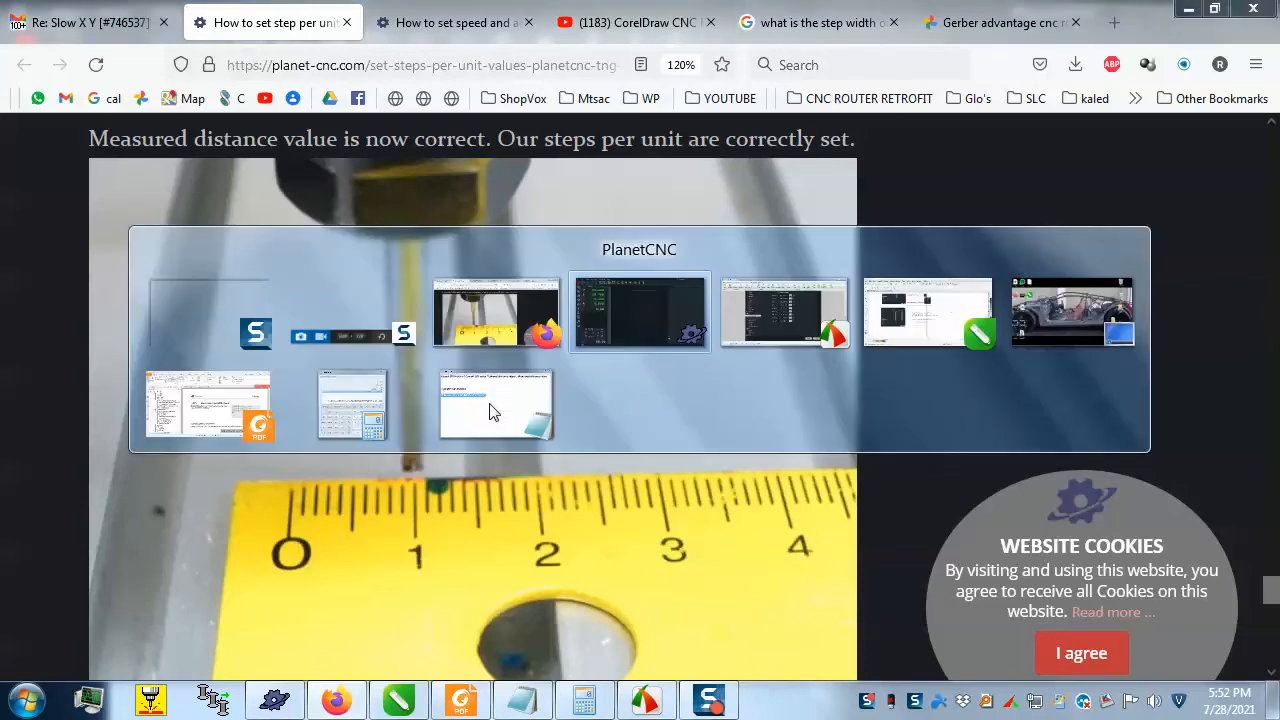
{"action": "left_click", "coordinate": [686, 294]}
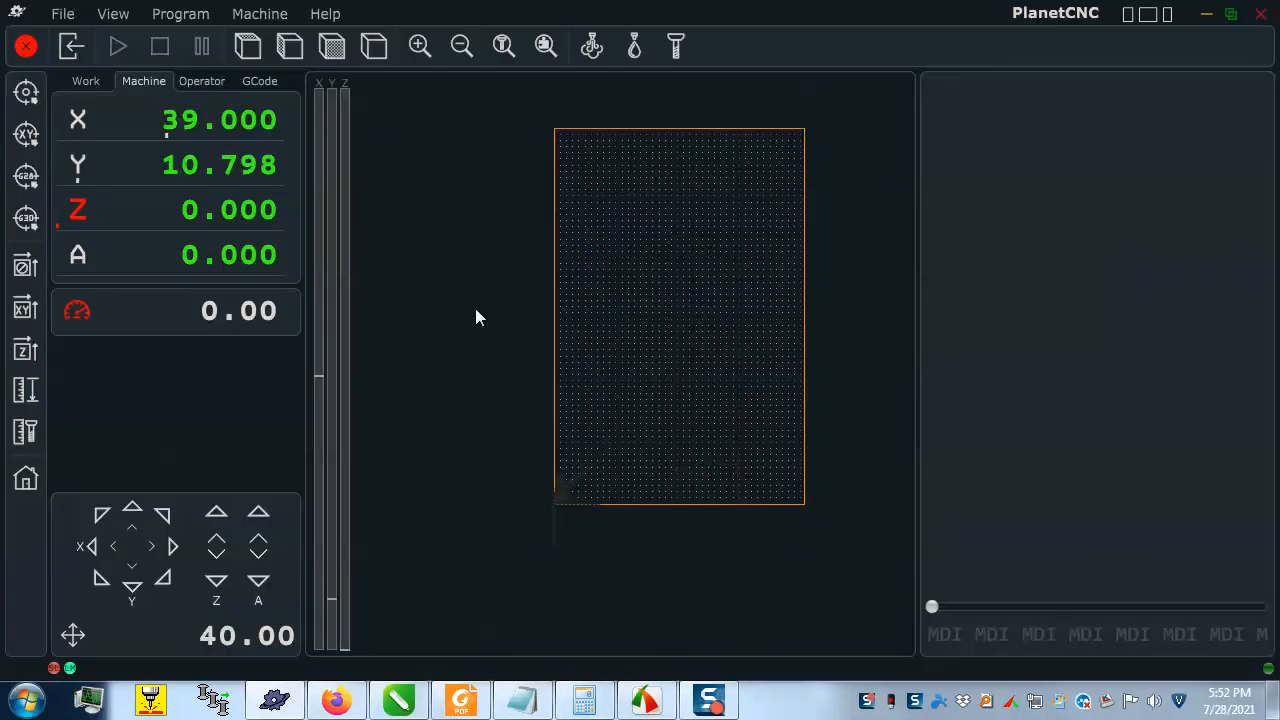
{"action": "key", "text": "ctrl+p"}
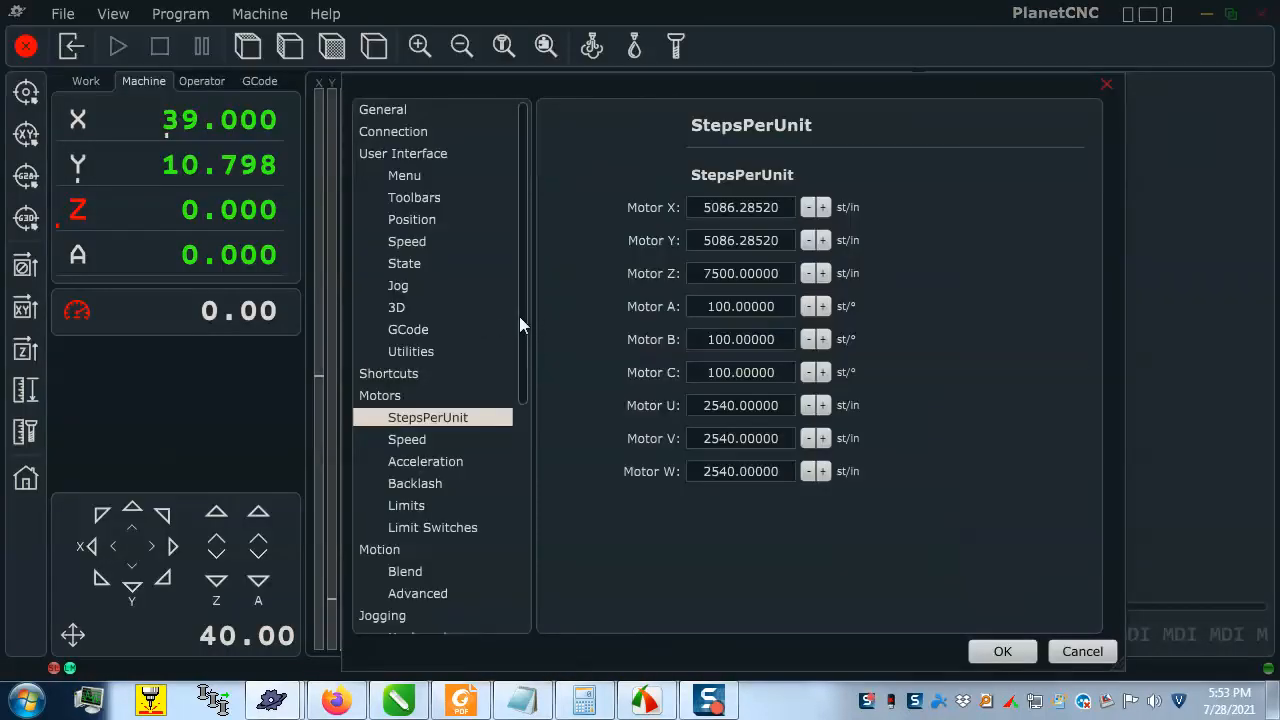
{"action": "left_click_drag", "start_coordinate": [520, 317], "coordinate": [536, 553]}
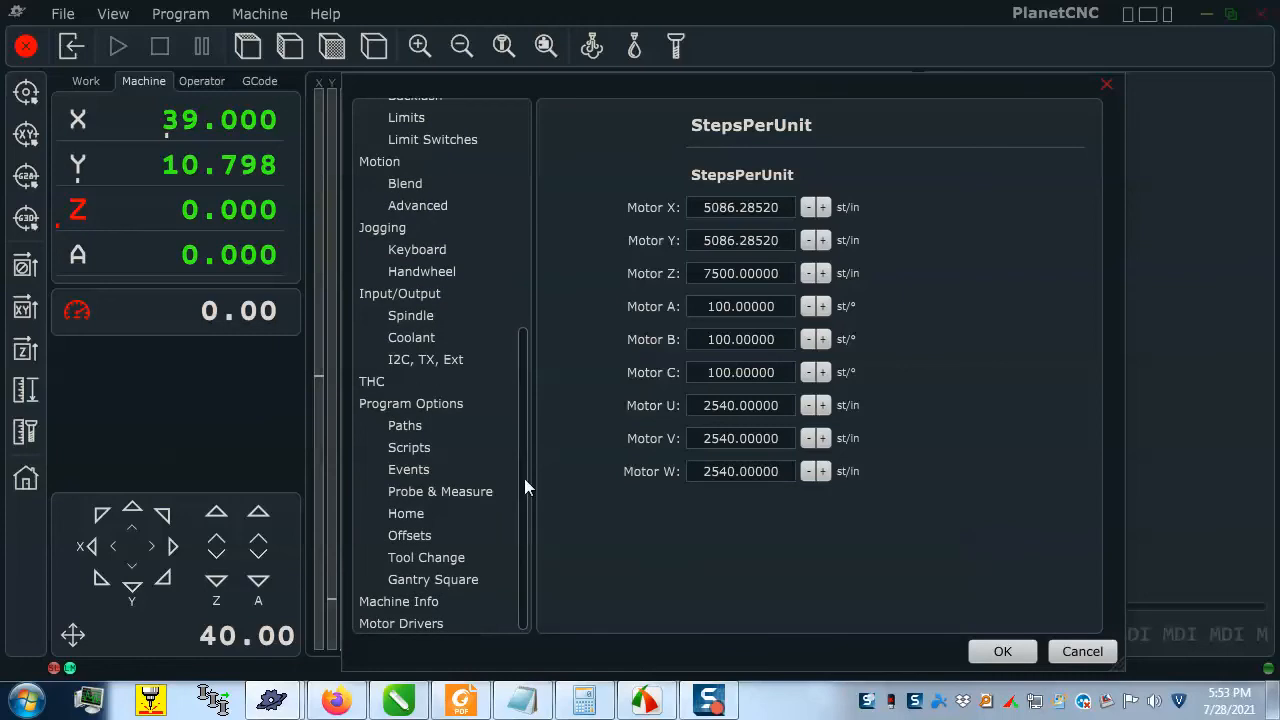
{"action": "left_click_drag", "start_coordinate": [524, 478], "coordinate": [532, 376]}
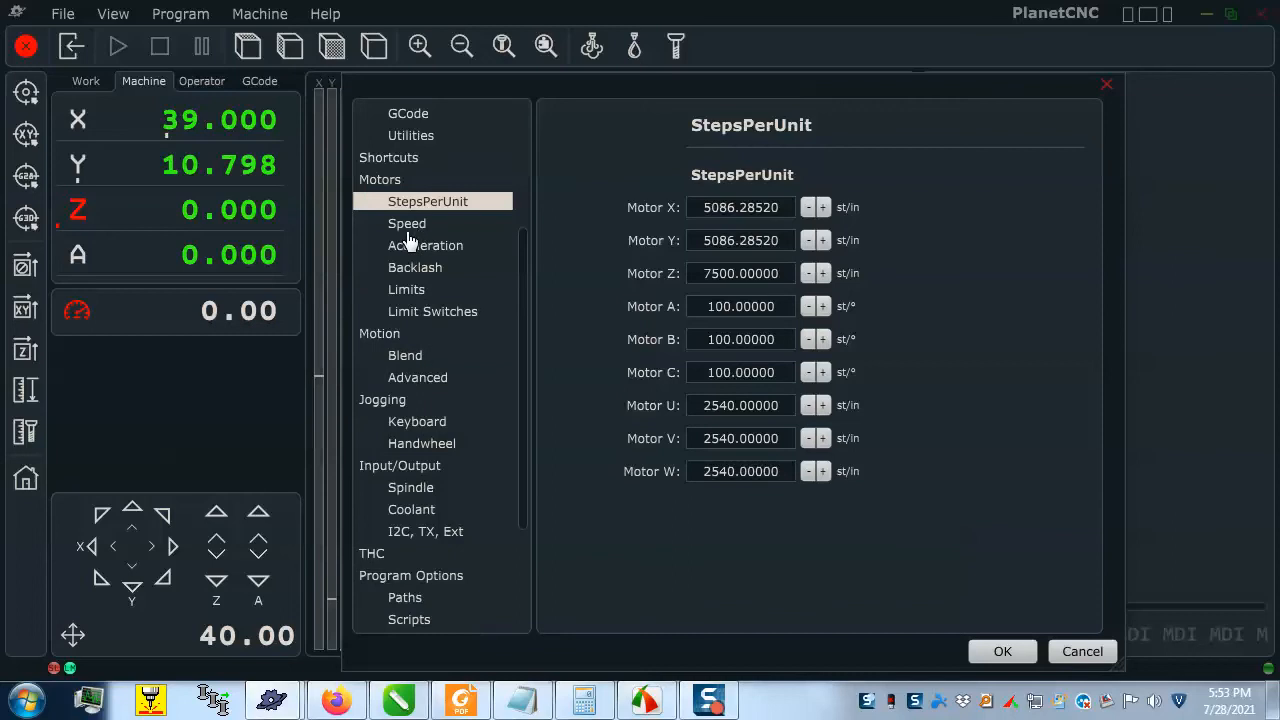
{"action": "left_click", "coordinate": [411, 231]}
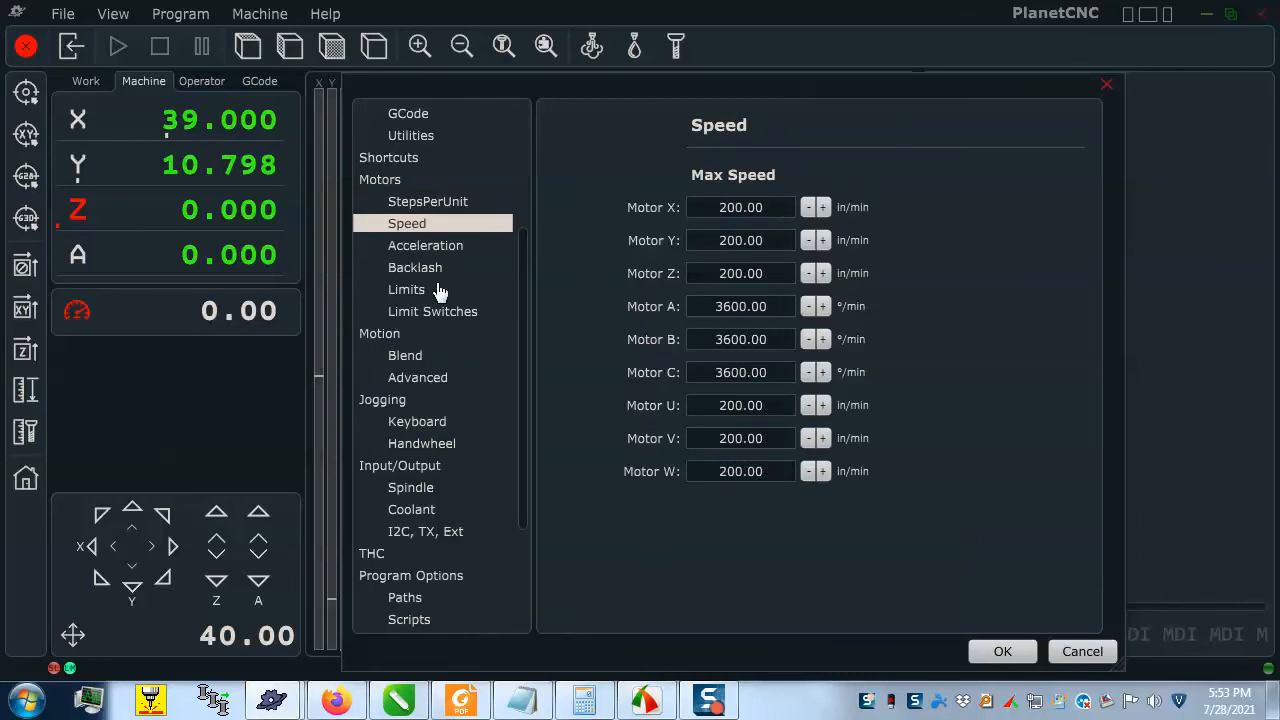
- Review the Blend, Advanced and general Motion settings pages
{"action": "left_click_drag", "start_coordinate": [520, 390], "coordinate": [521, 395]}
{"action": "left_click", "coordinate": [406, 352]}
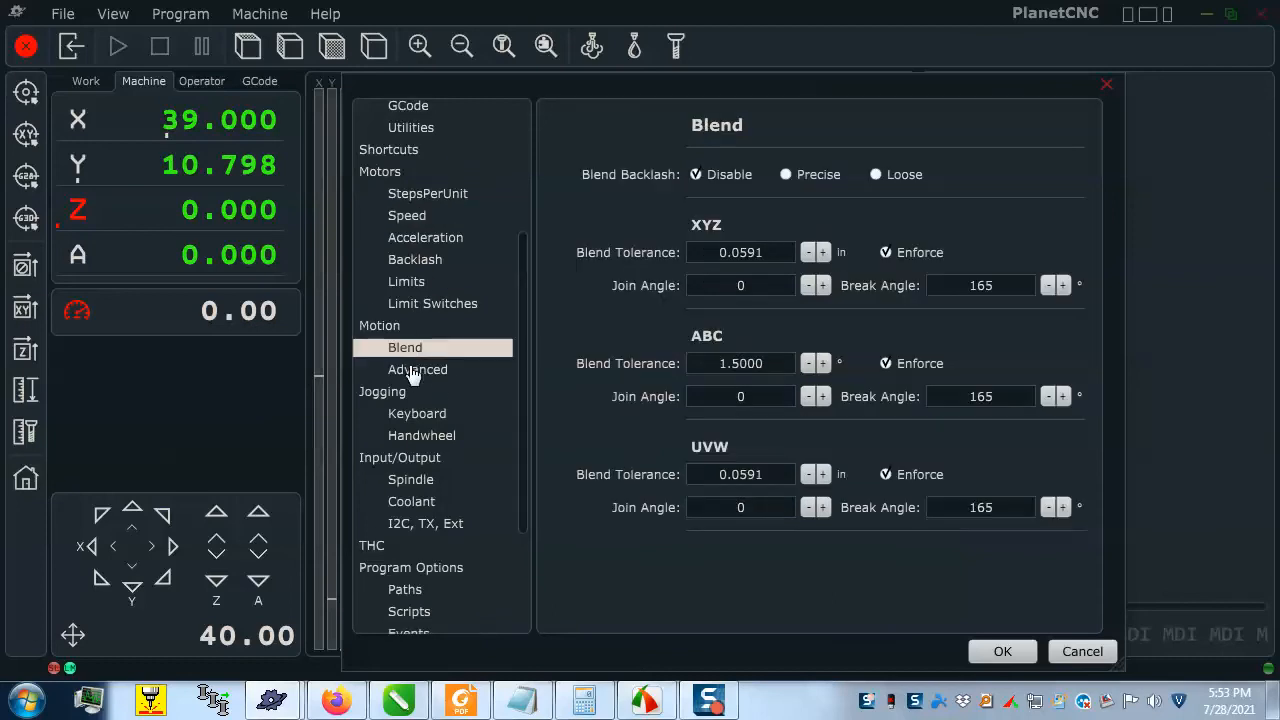
{"action": "left_click", "coordinate": [408, 369]}
{"action": "left_click", "coordinate": [390, 328]}
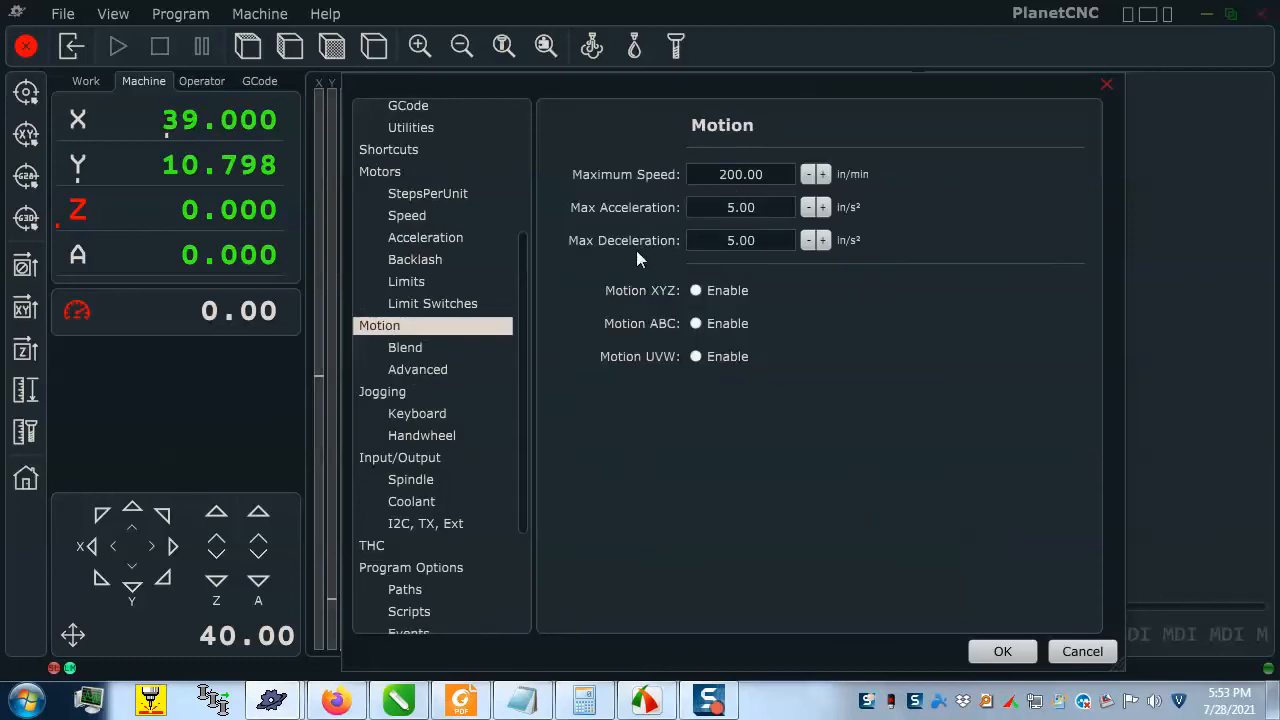
{"action": "left_click_drag", "start_coordinate": [527, 341], "coordinate": [522, 422]}
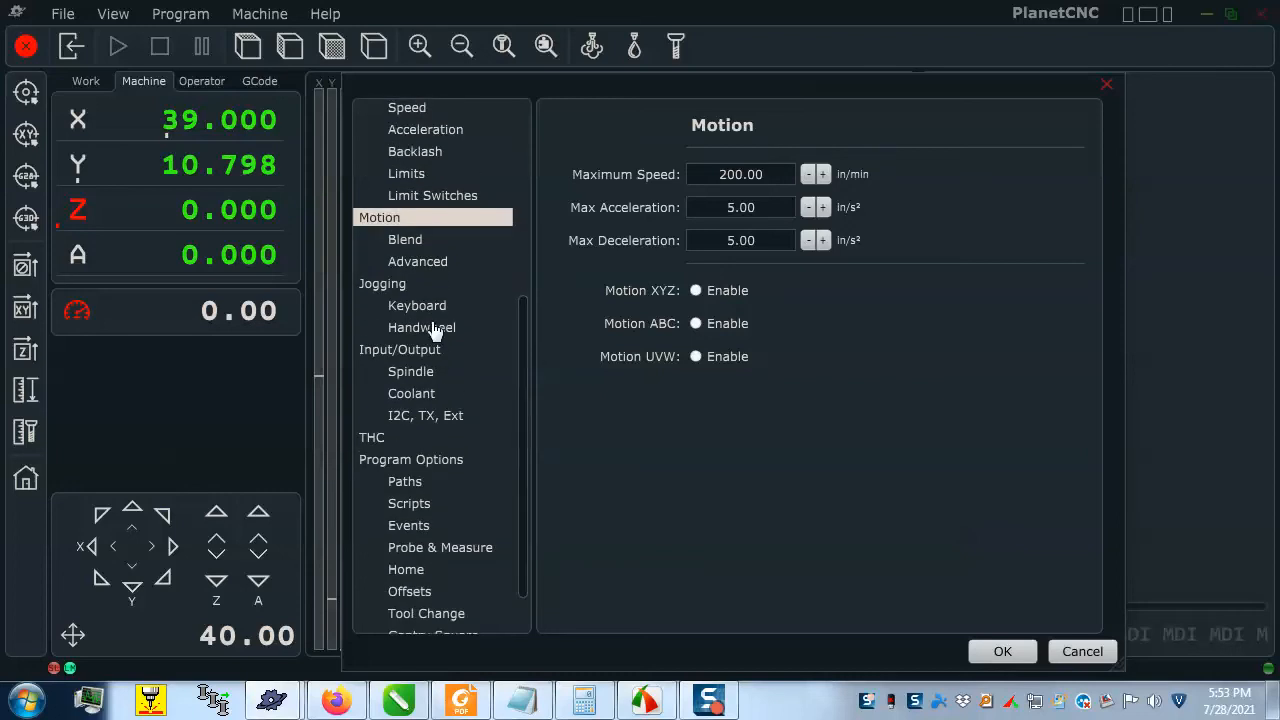
- Review the Jogging settings along with their Keyboard and Handwheel pages
{"action": "left_click", "coordinate": [398, 288]}
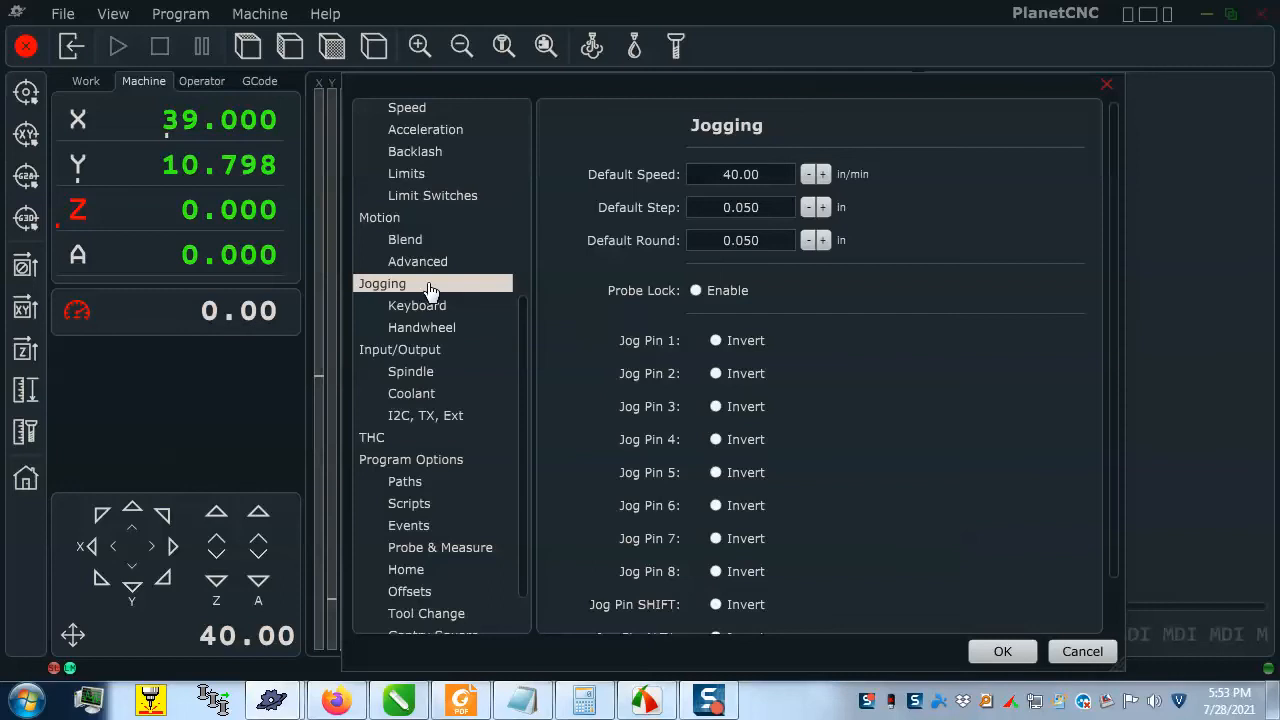
{"action": "left_click", "coordinate": [473, 315]}
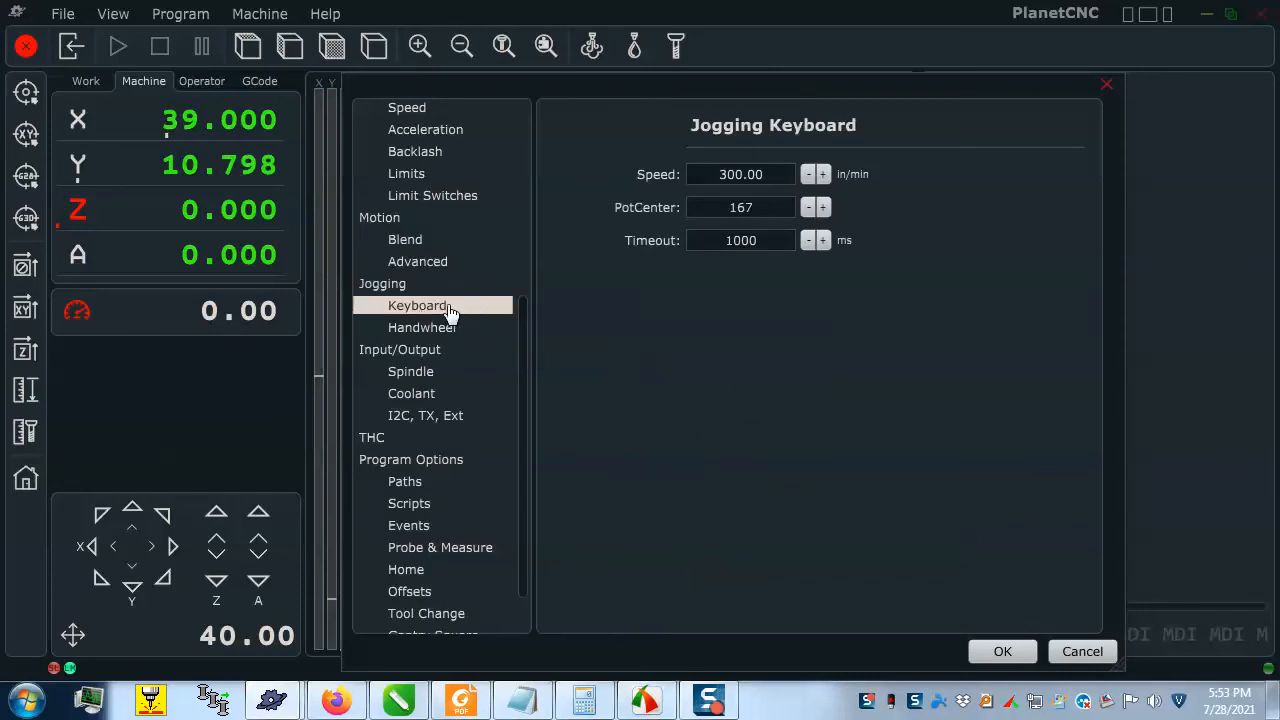
{"action": "left_click", "coordinate": [464, 335]}
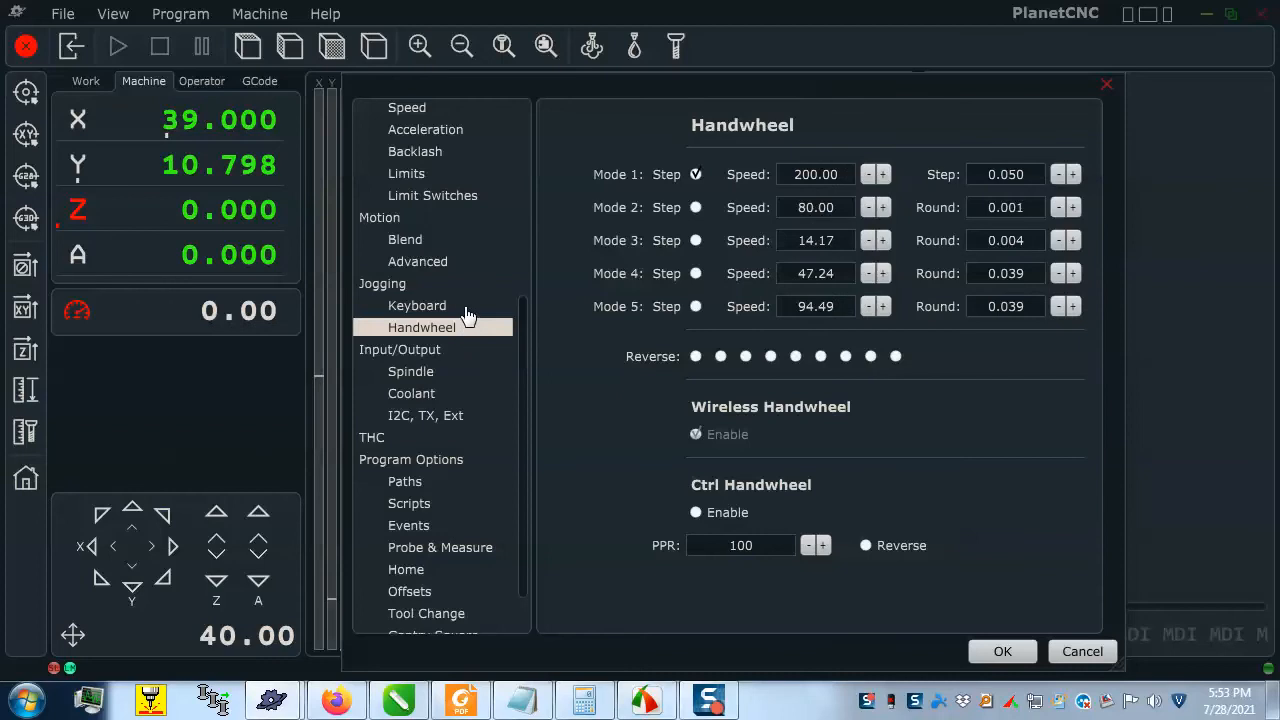
{"action": "left_click", "coordinate": [467, 312]}
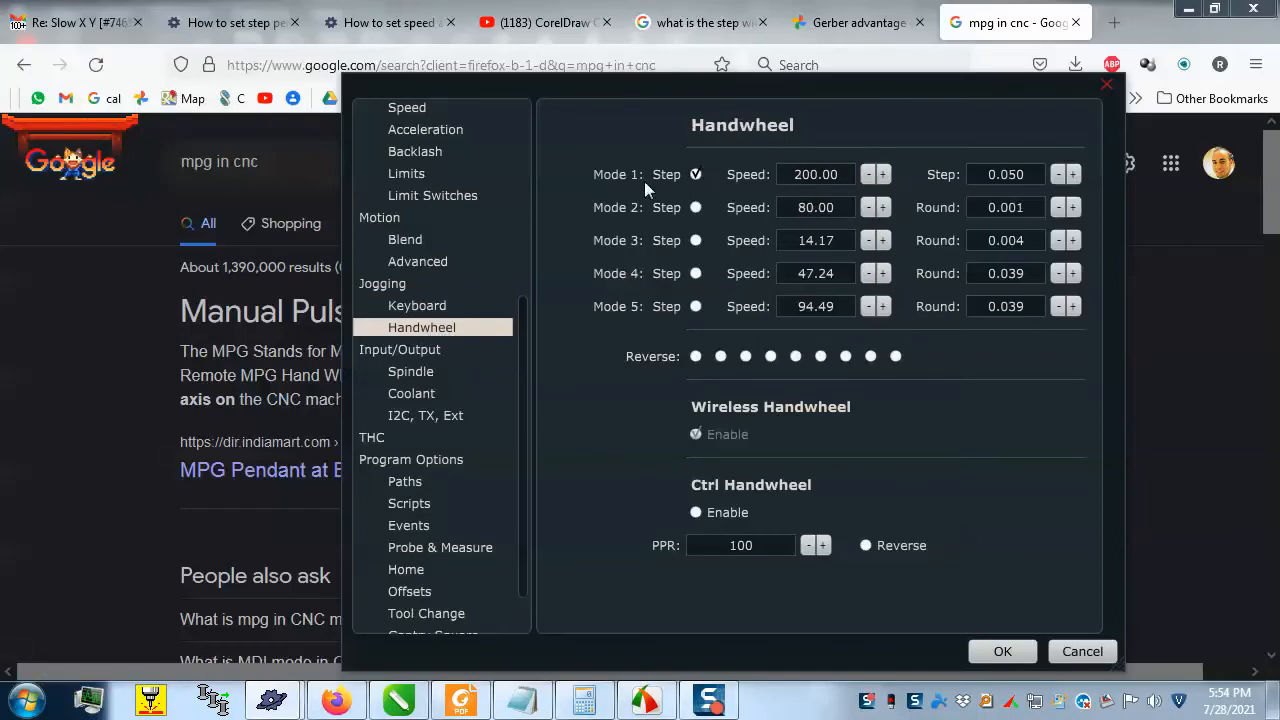
- Switch to Firefox, check the Google definition for "mpg in cnc" and view the image results of handwheel pendants
{"action": "left_click", "coordinate": [162, 346]}
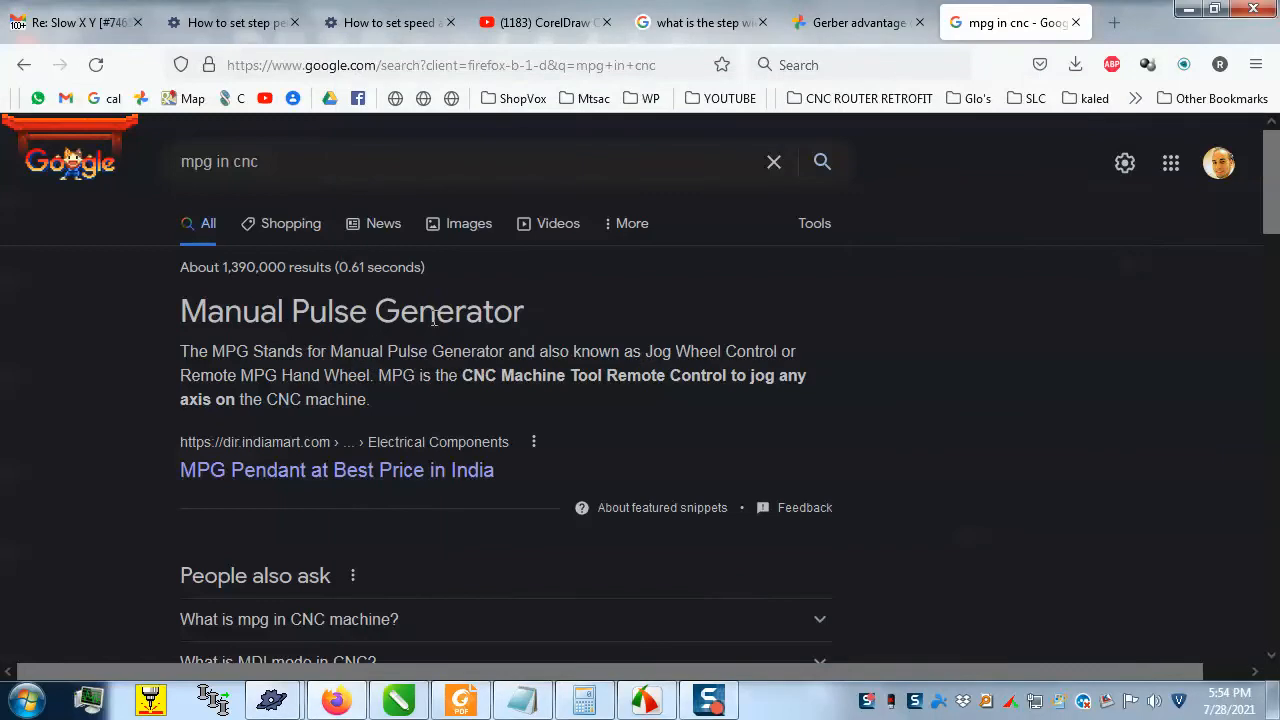
{"action": "left_click_drag", "start_coordinate": [228, 312], "coordinate": [558, 322]}
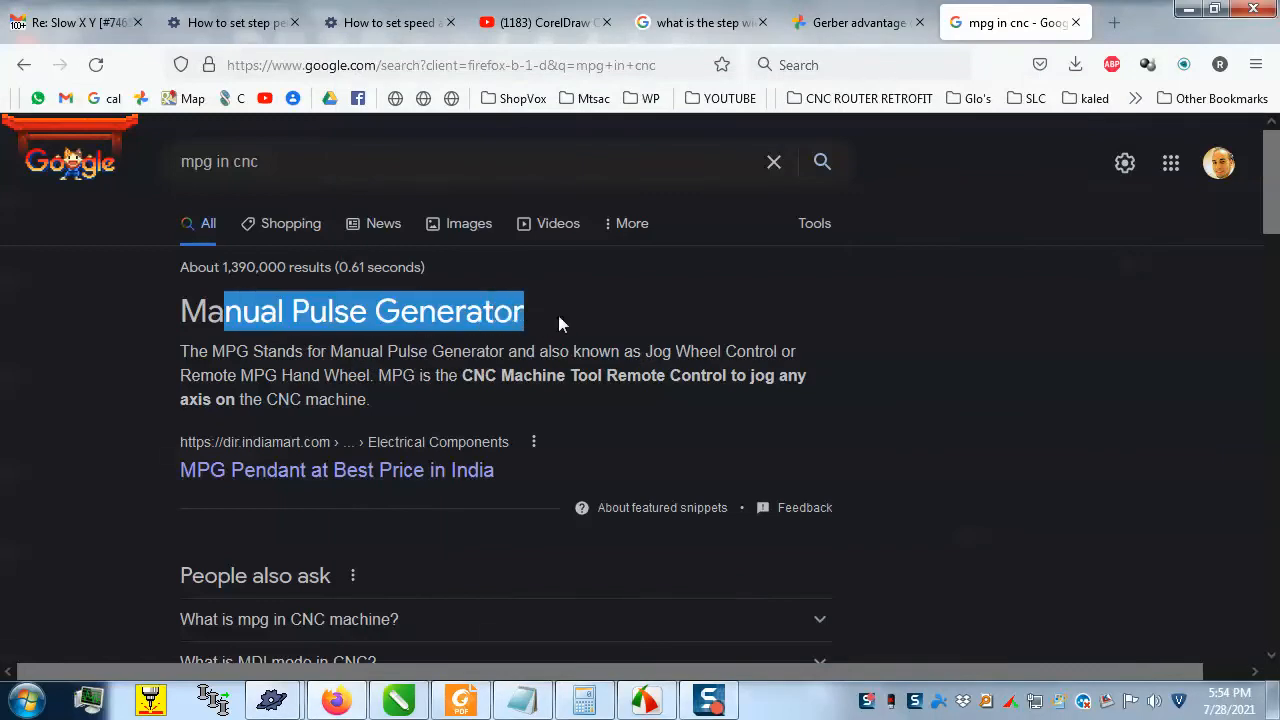
{"action": "left_click", "coordinate": [462, 224]}
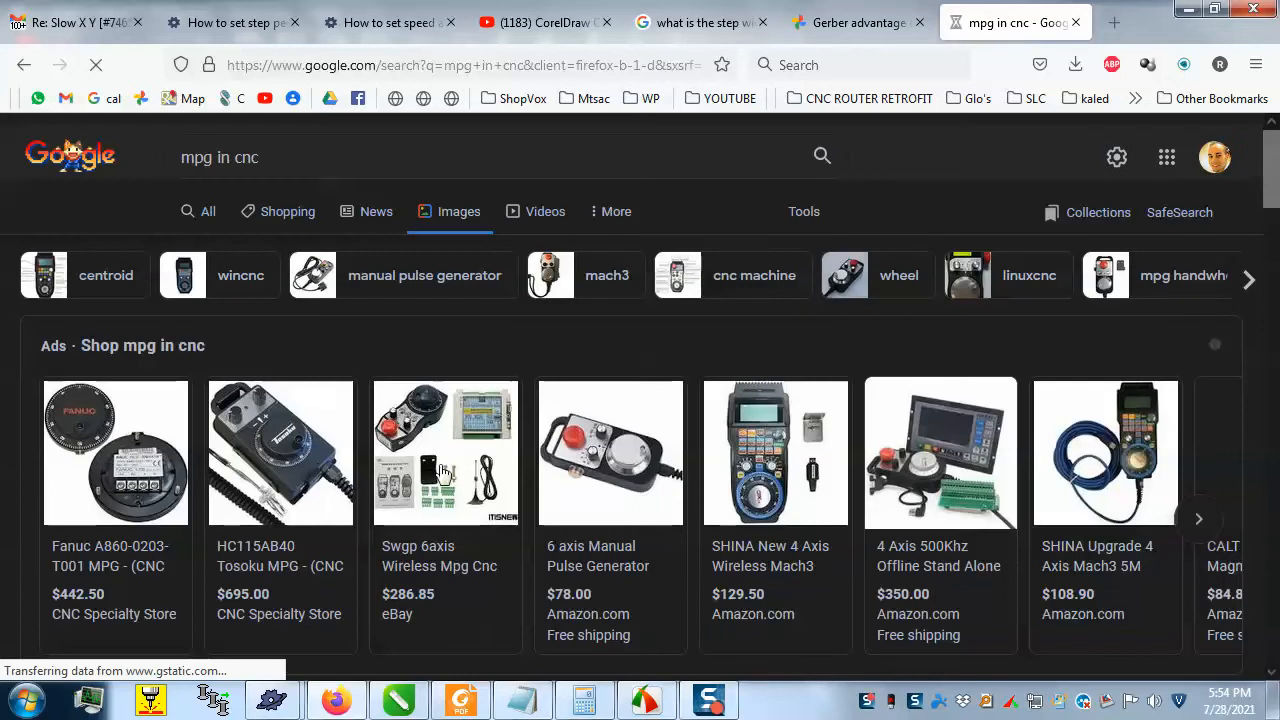
{"action": "mouse_move", "coordinate": [806, 474]}
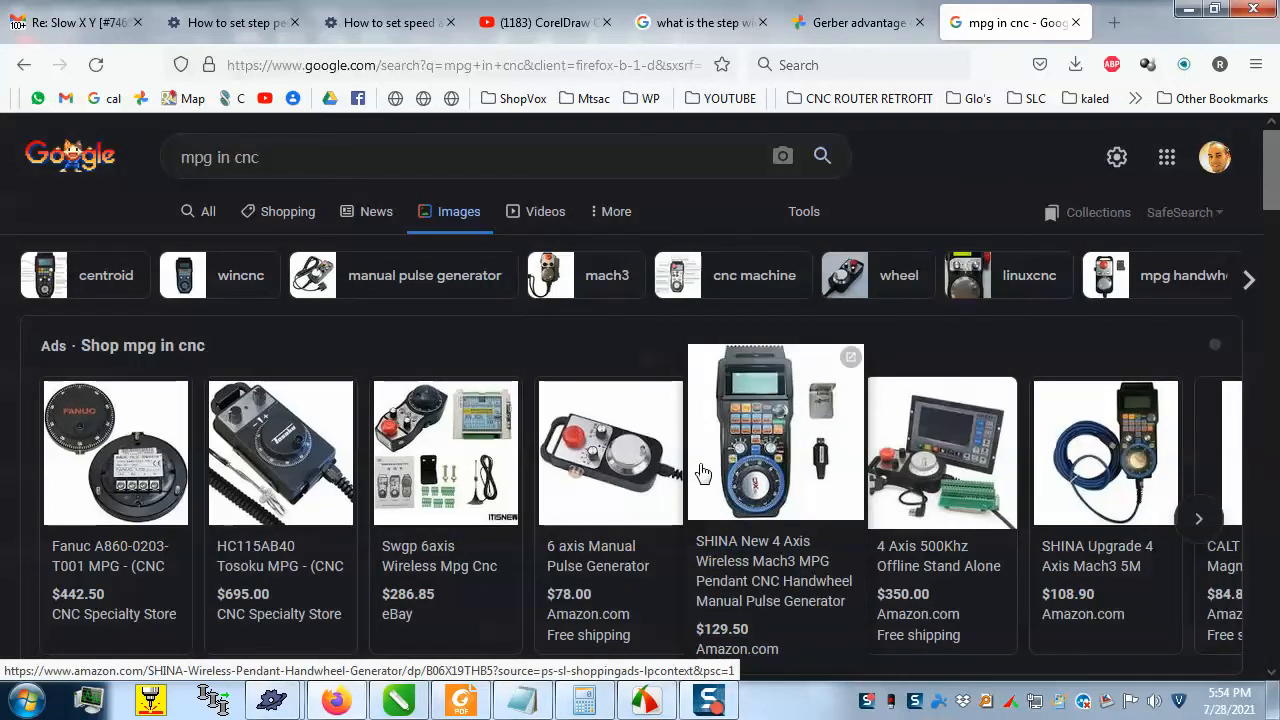
- Show PlanetCNC's Keyboard jogging settings, and view the keyboard picture in the article "Using jogging keyboard with PlanetCNC controllers" in Firefox
{"action": "key", "text": "alt+Tab"}
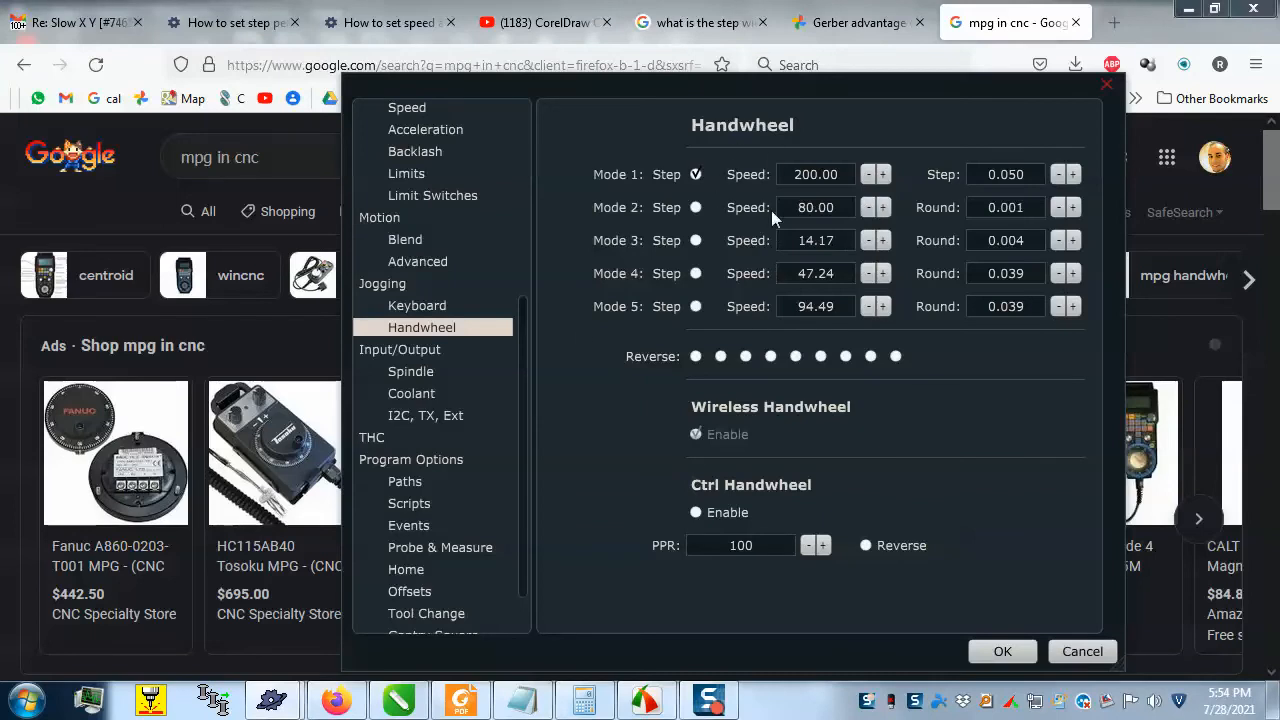
{"action": "left_click", "coordinate": [436, 308]}
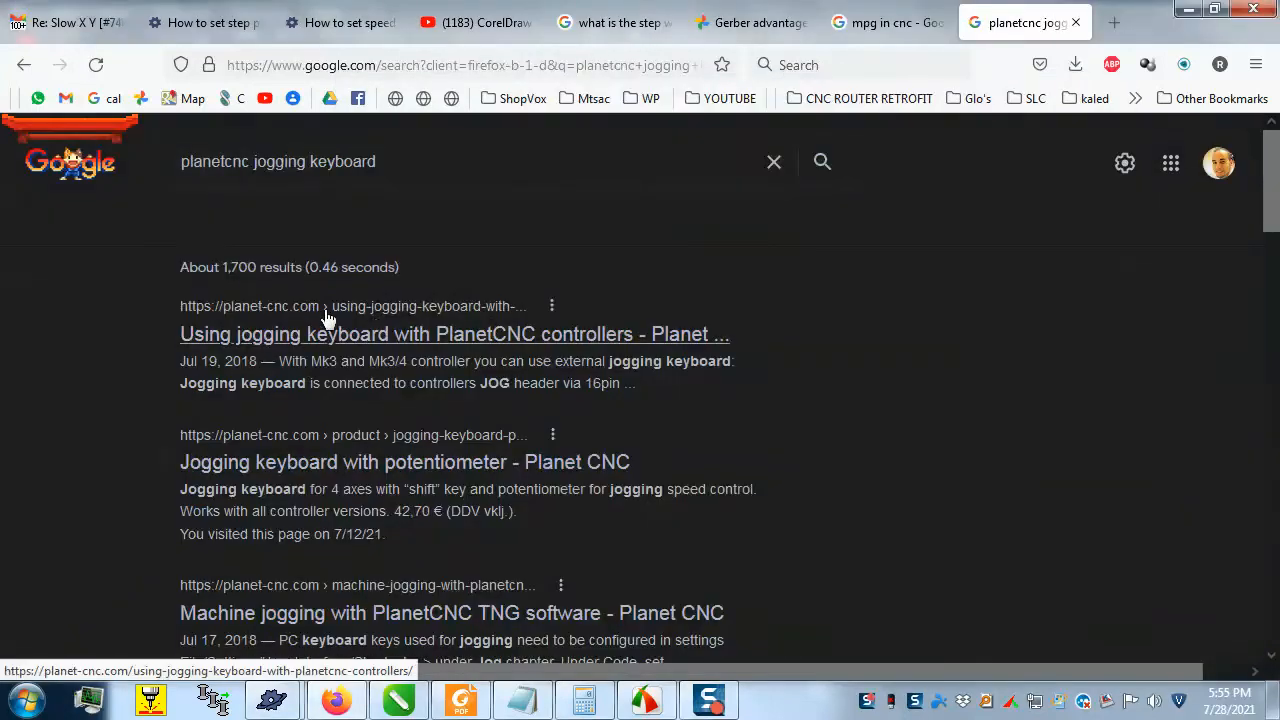
{"action": "left_click", "coordinate": [335, 339]}
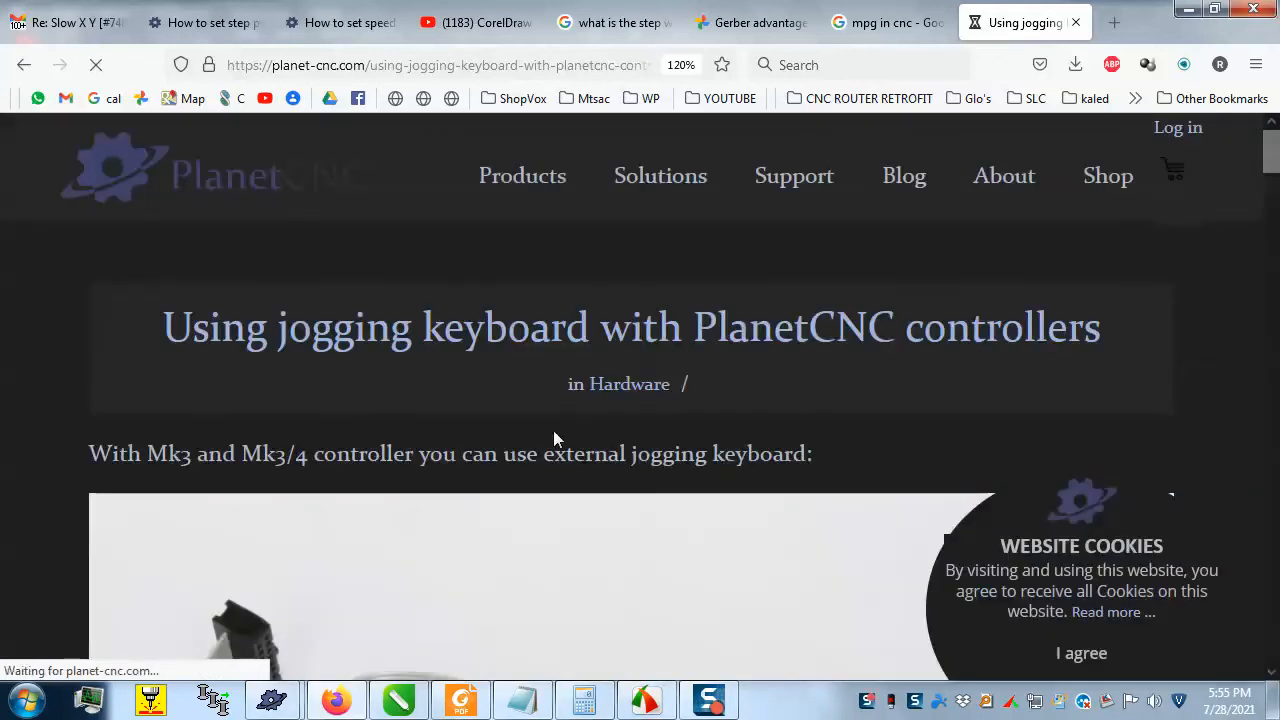
{"action": "scroll", "coordinate": [553, 438], "scroll_direction": "down", "scroll_amount": 5}
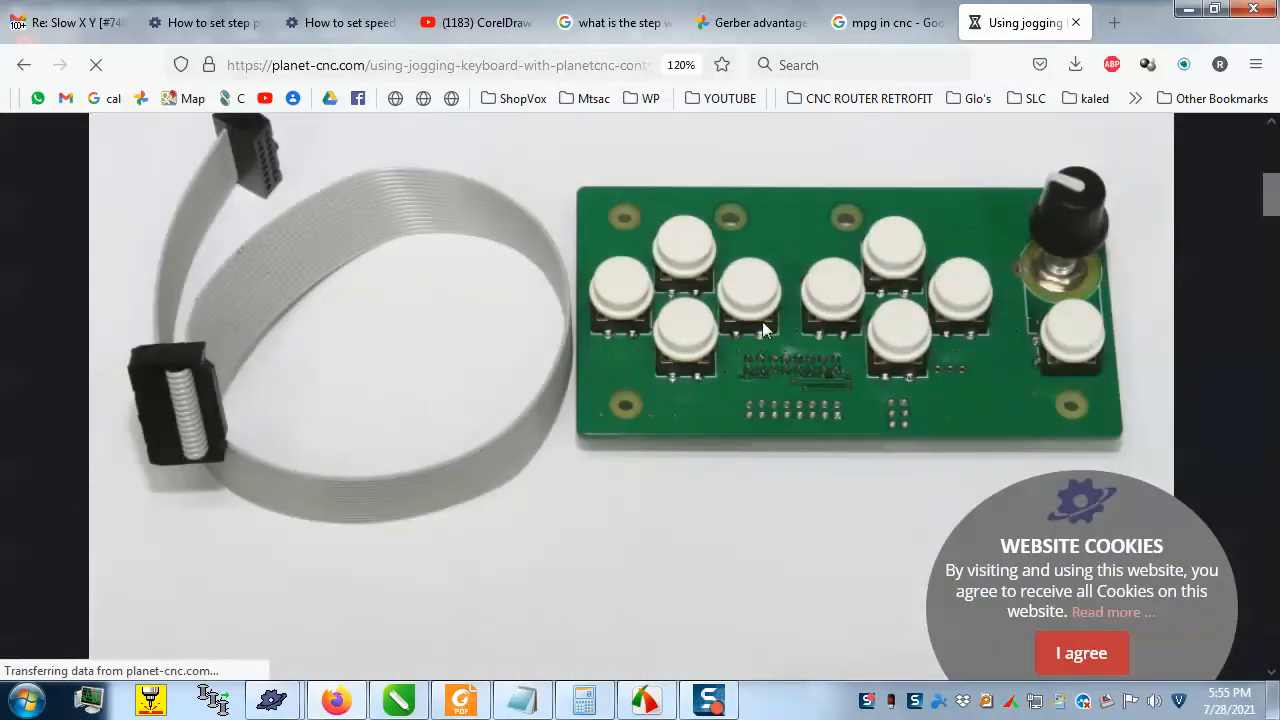
- Return to PlanetCNC, accept and close the settings, and jog the X axis in the positive direction
{"action": "key", "text": "alt+Tab"}
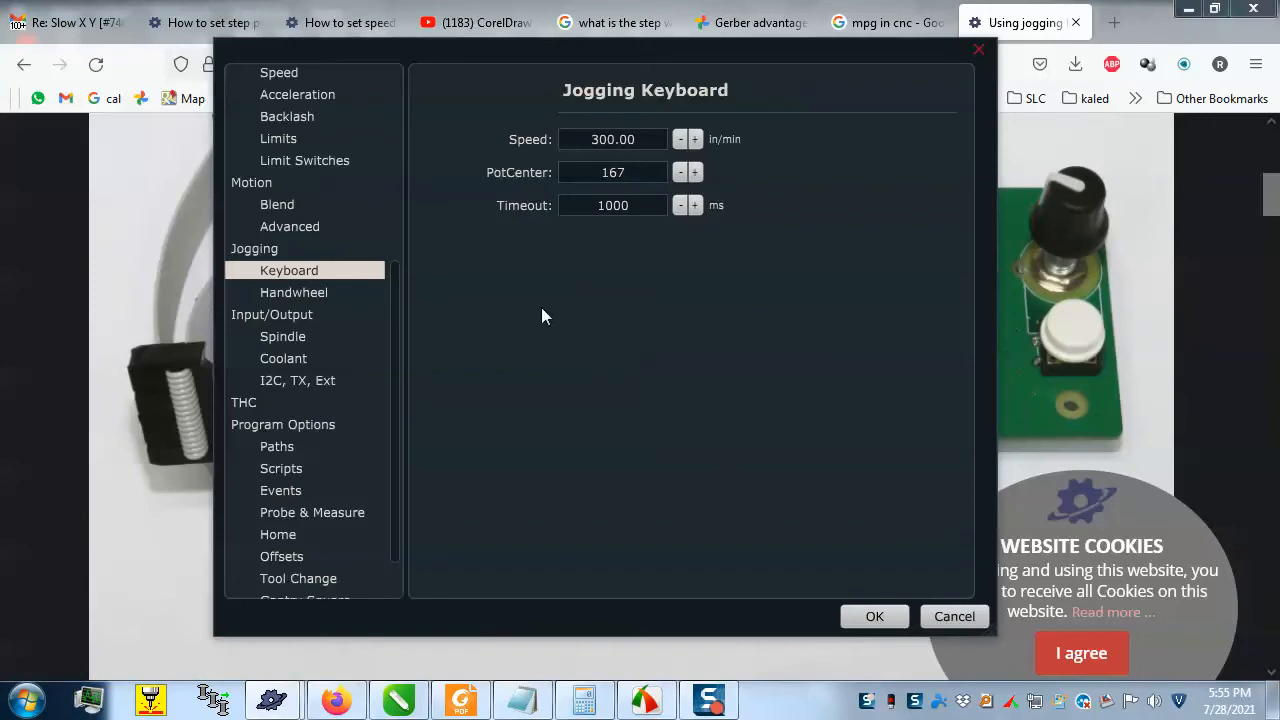
{"action": "left_click", "coordinate": [874, 616]}
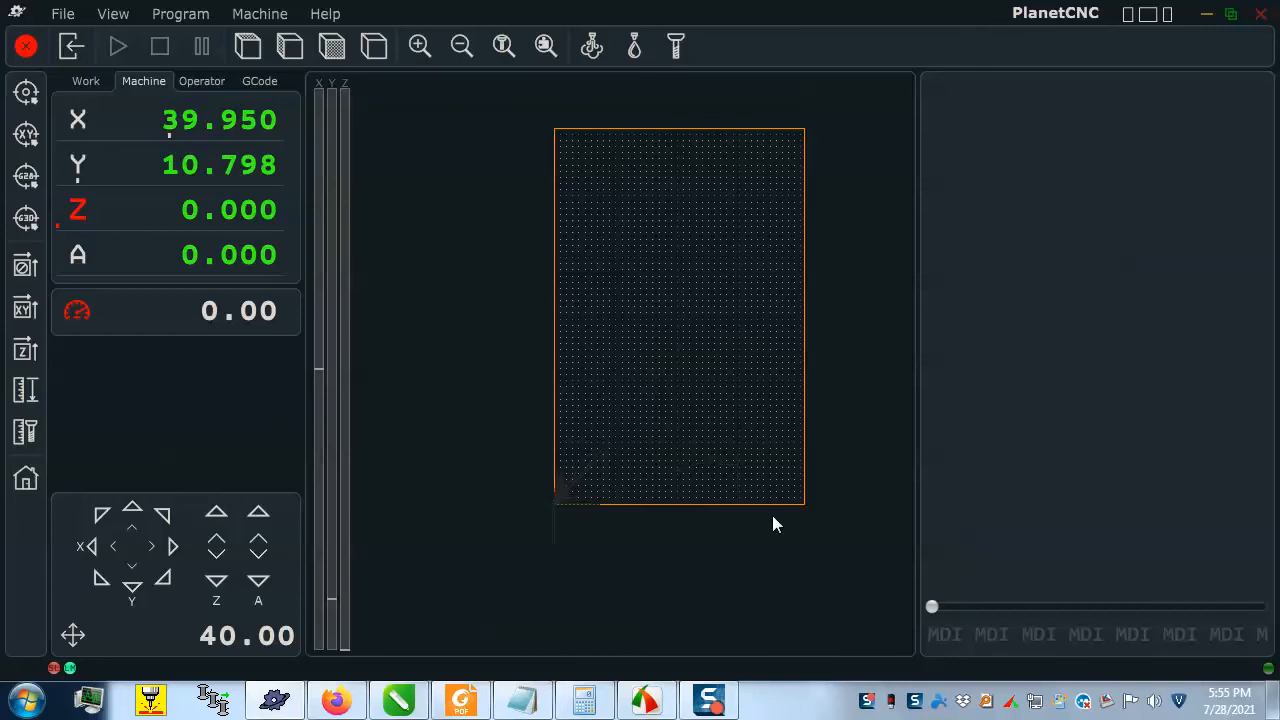
{"action": "key", "text": "Right"}
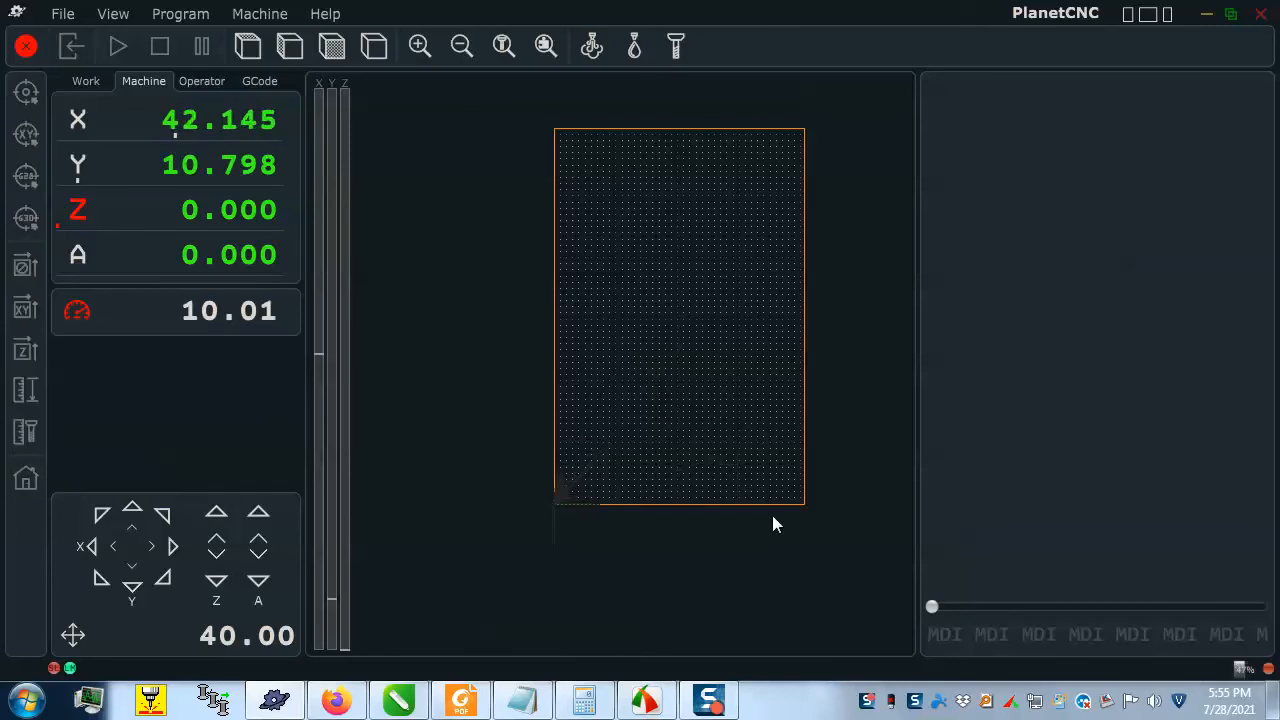
- Show the Jogging Keyboard settings, view the jogging keyboard picture in Firefox, and return to PlanetCNC's settings
{"action": "key", "text": "ctrl+p"}
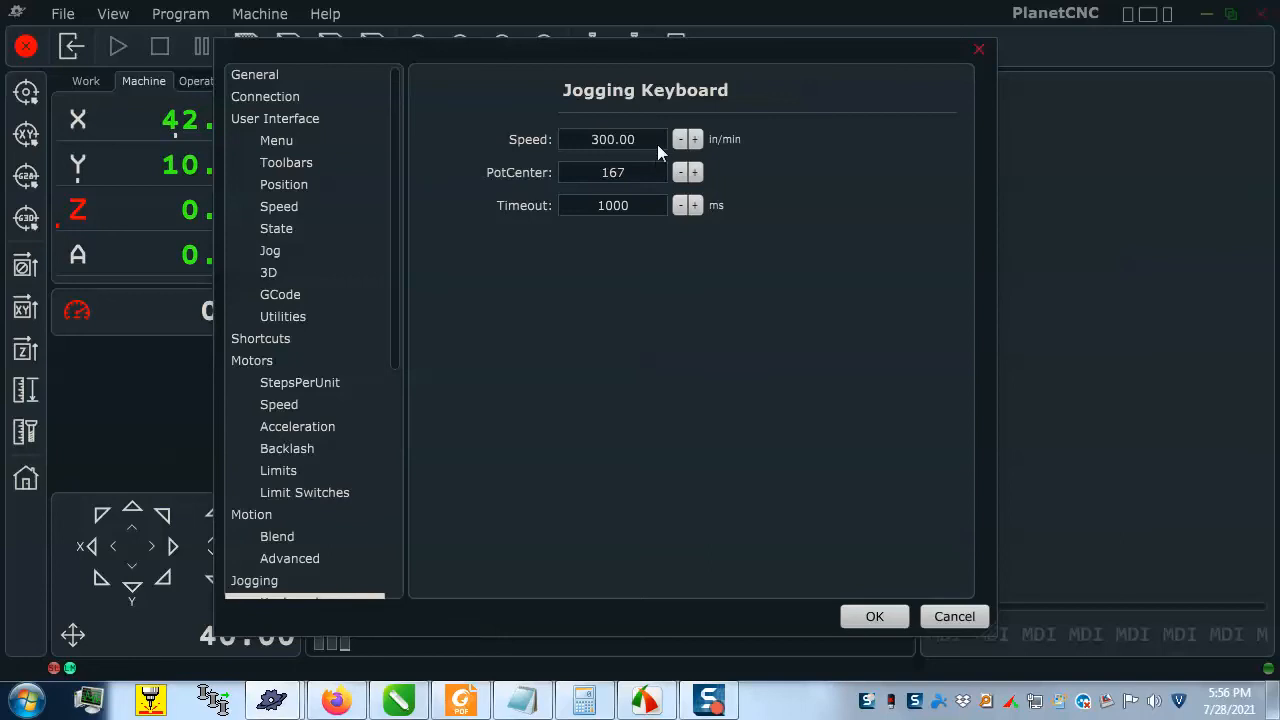
{"action": "key", "text": "alt+Tab"}
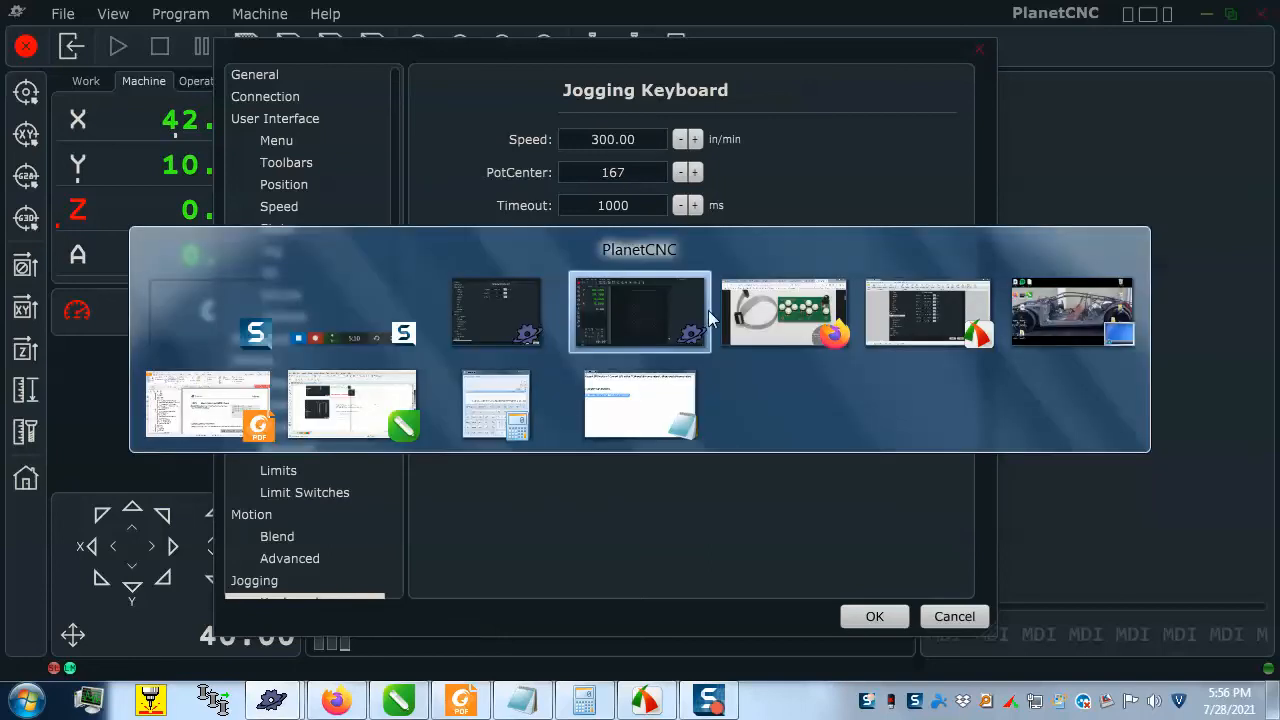
{"action": "left_click", "coordinate": [784, 311]}
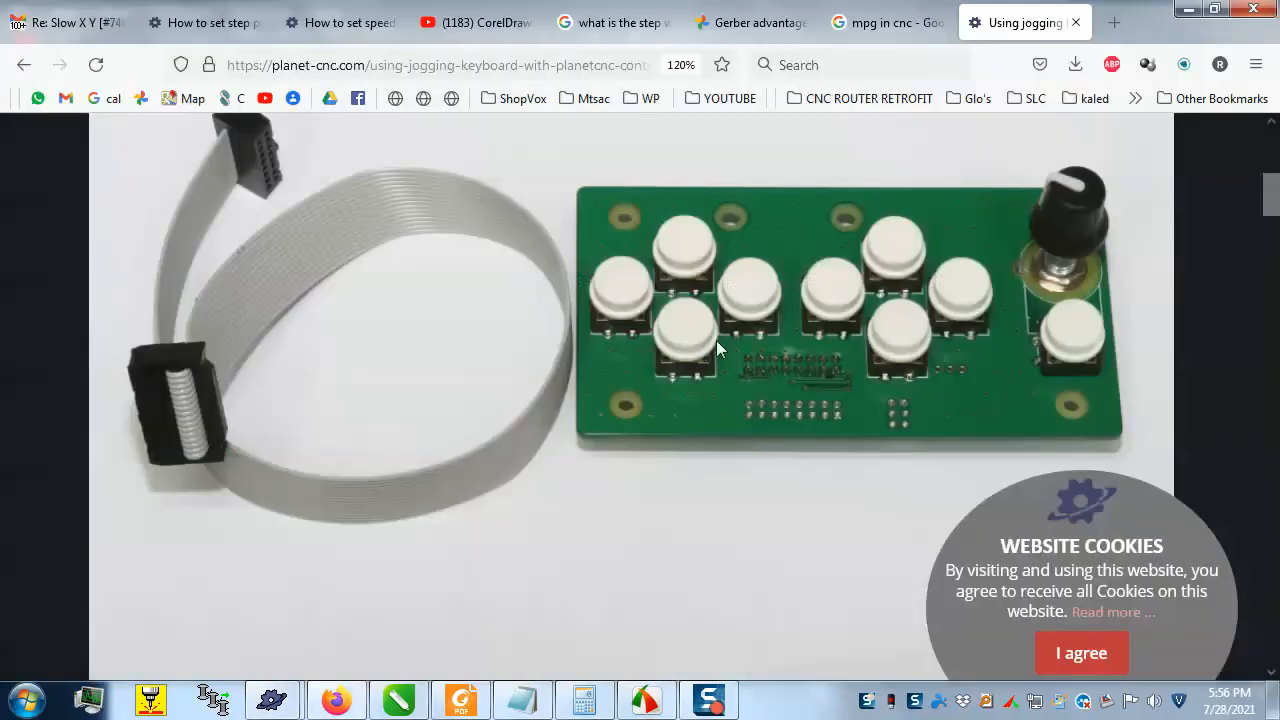
{"action": "key", "text": "alt+Tab"}
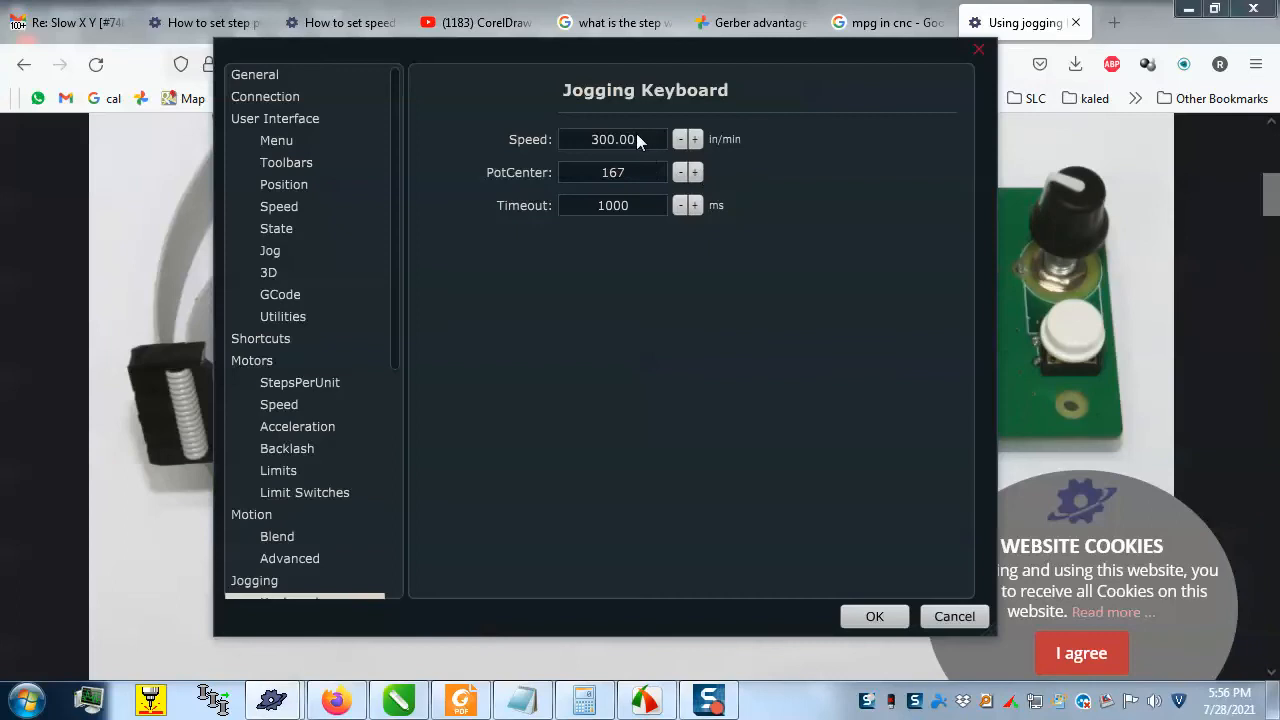
- Set the keyboard jogging speed to 0.01 in/min and PotCenter to 1, and try a Timeout of 0 ms
{"action": "double_click", "coordinate": [636, 140]}
{"action": "type", "text": "0.01"}
{"action": "key", "text": "Tab"}
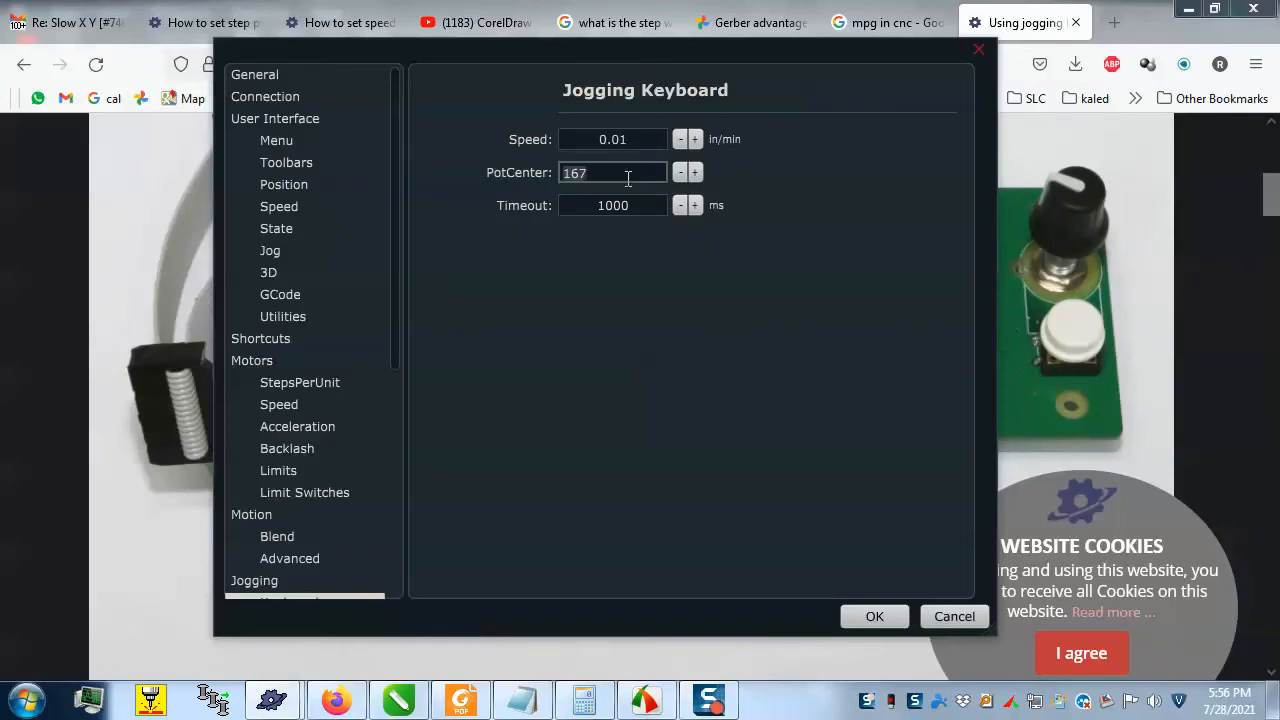
{"action": "left_click", "coordinate": [628, 176]}
{"action": "key", "text": "BackSpace"}
{"action": "key", "text": "BackSpace"}
{"action": "key", "text": "Tab"}
{"action": "type", "text": "0"}
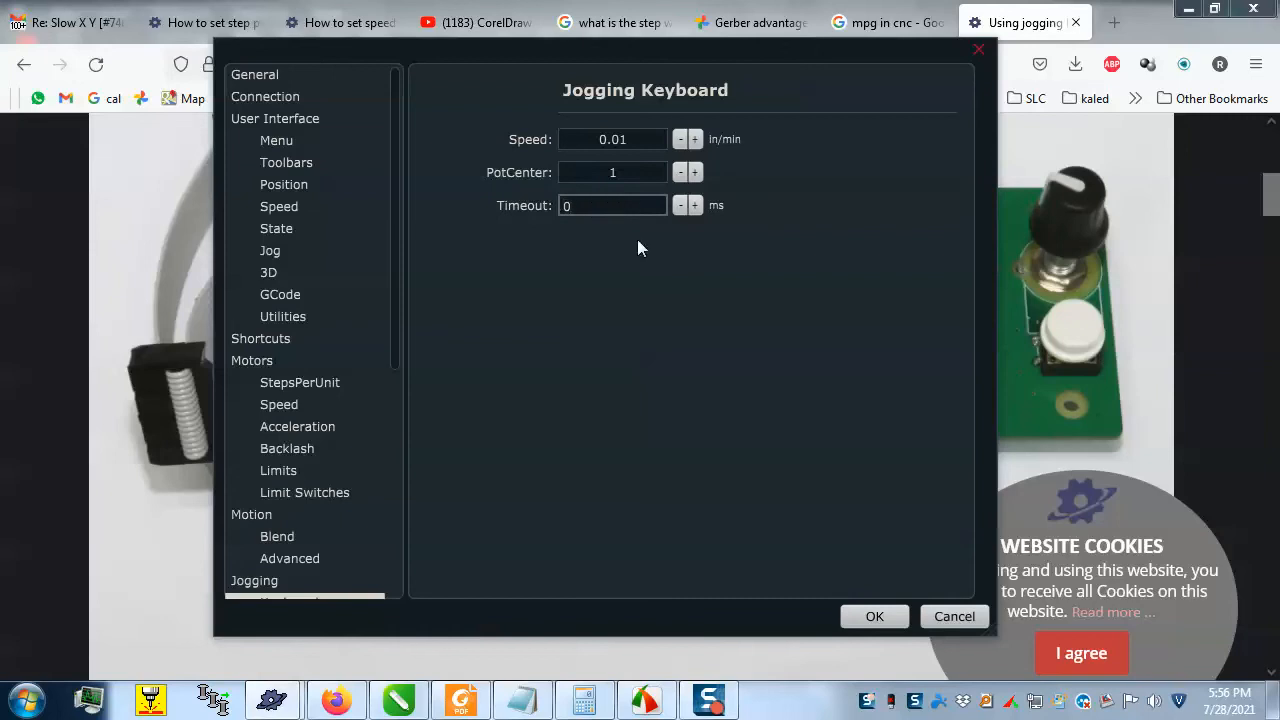
{"action": "left_click", "coordinate": [640, 247]}
- Set the default jogging speed to 100 in/min and accept the settings
{"action": "left_click_drag", "start_coordinate": [397, 326], "coordinate": [399, 395]}
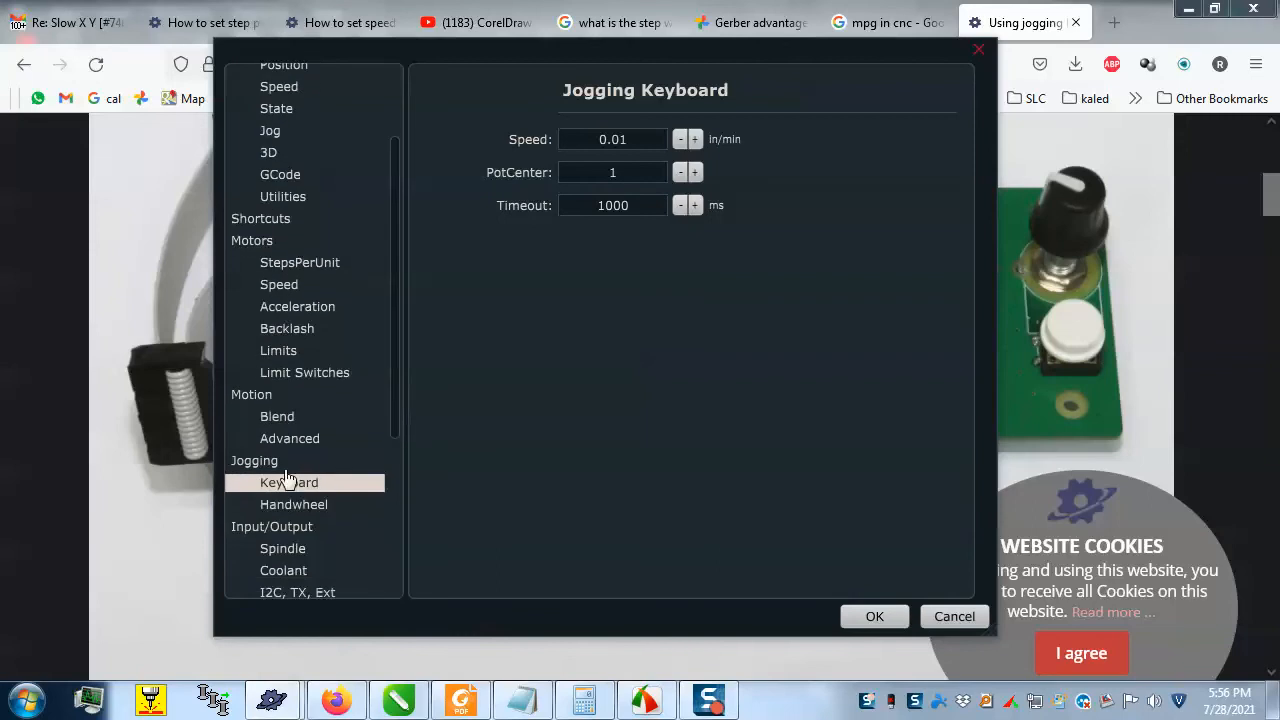
{"action": "left_click", "coordinate": [265, 461]}
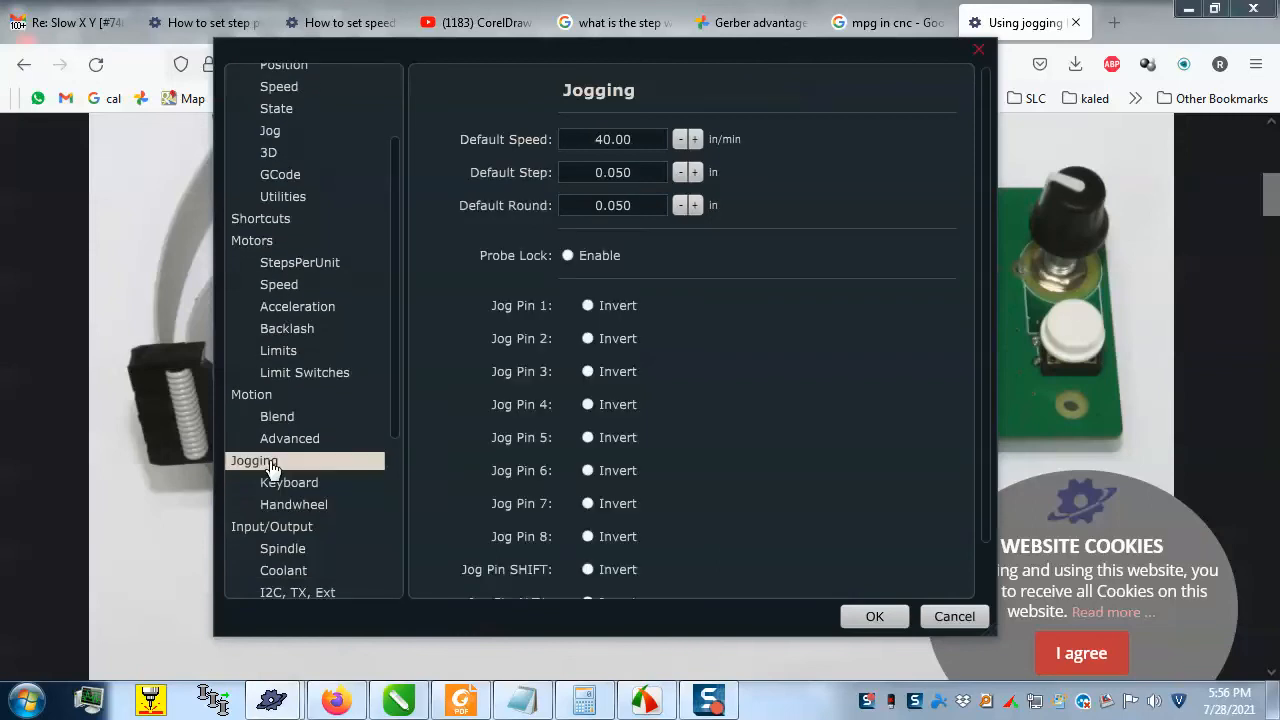
{"action": "left_click", "coordinate": [615, 139]}
{"action": "left_click_drag", "start_coordinate": [620, 146], "coordinate": [564, 218]}
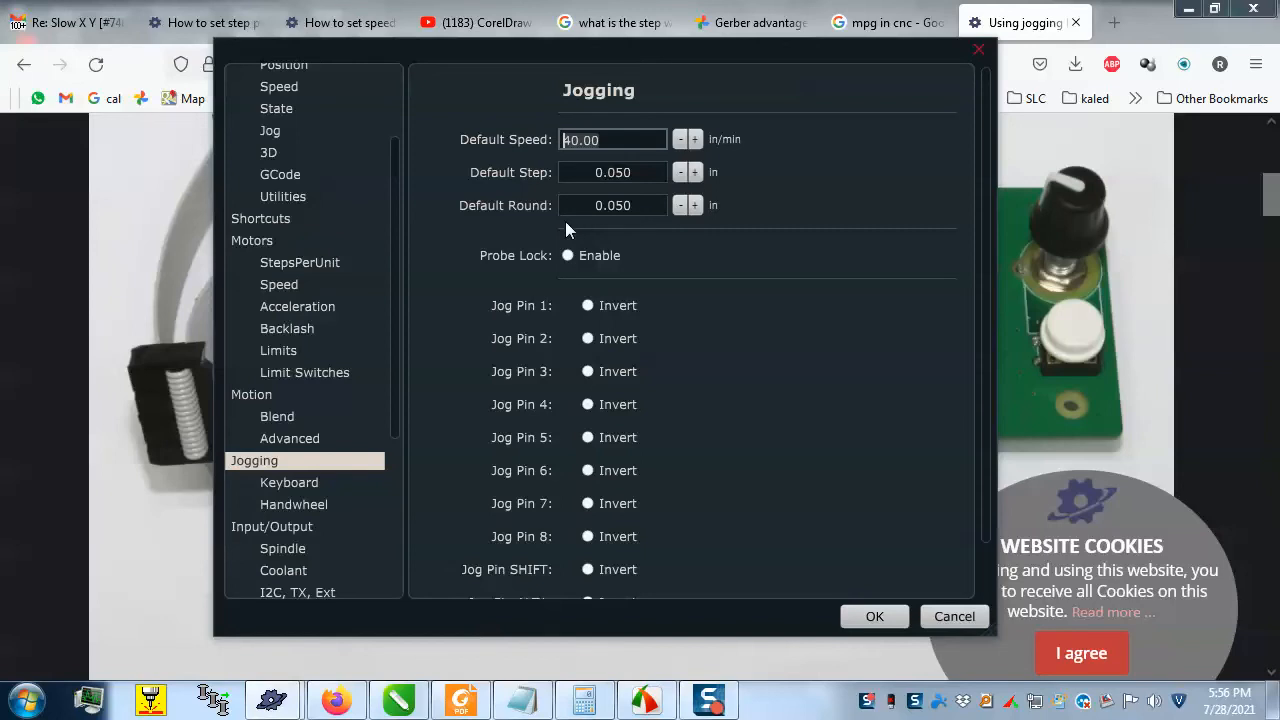
{"action": "type", "text": "100"}
{"action": "key", "text": "Tab"}
{"action": "left_click", "coordinate": [872, 617]}
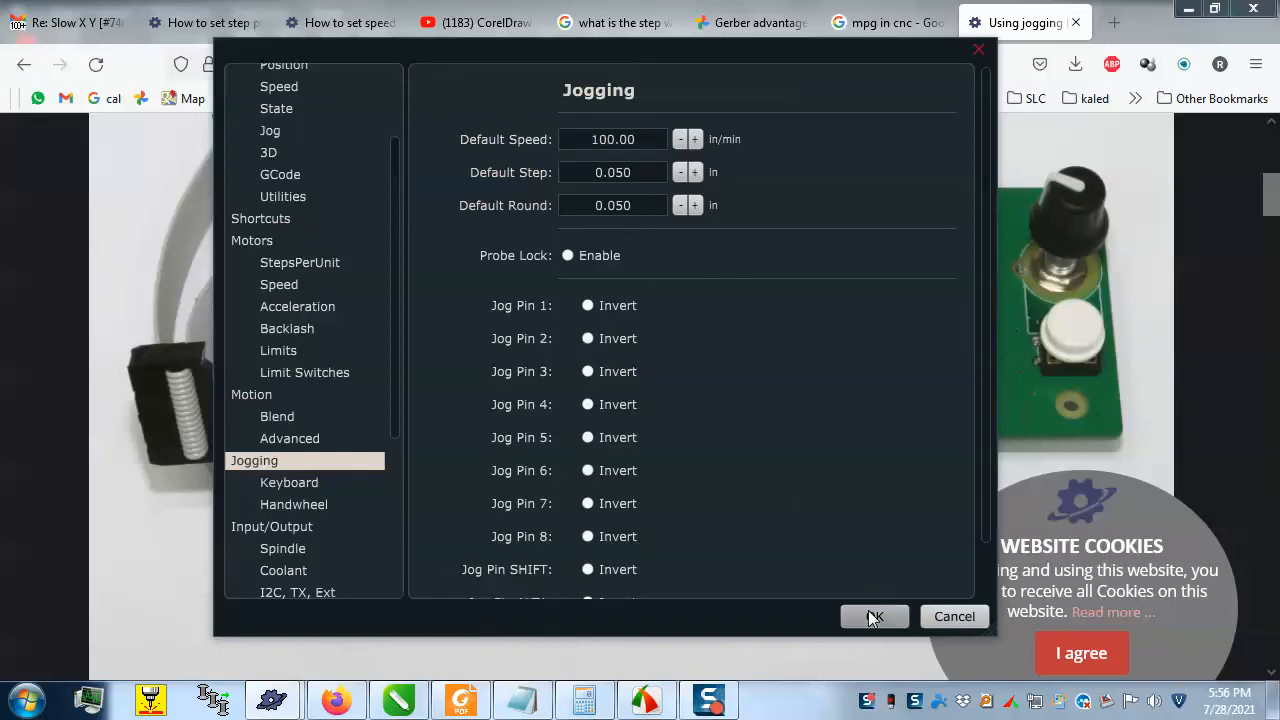
- Switch back to PlanetCNC's main window and jog the X and Y axes in the positive direction
{"action": "key", "text": "alt+Tab"}
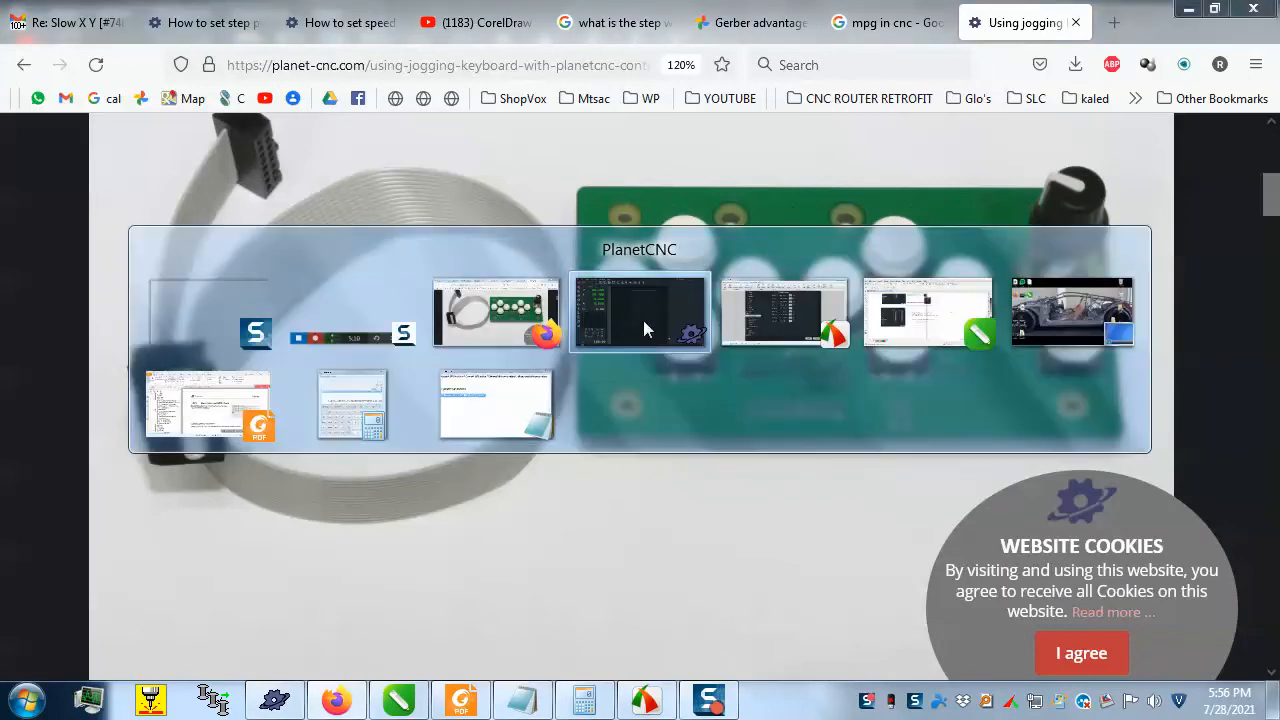
{"action": "left_click", "coordinate": [644, 322]}
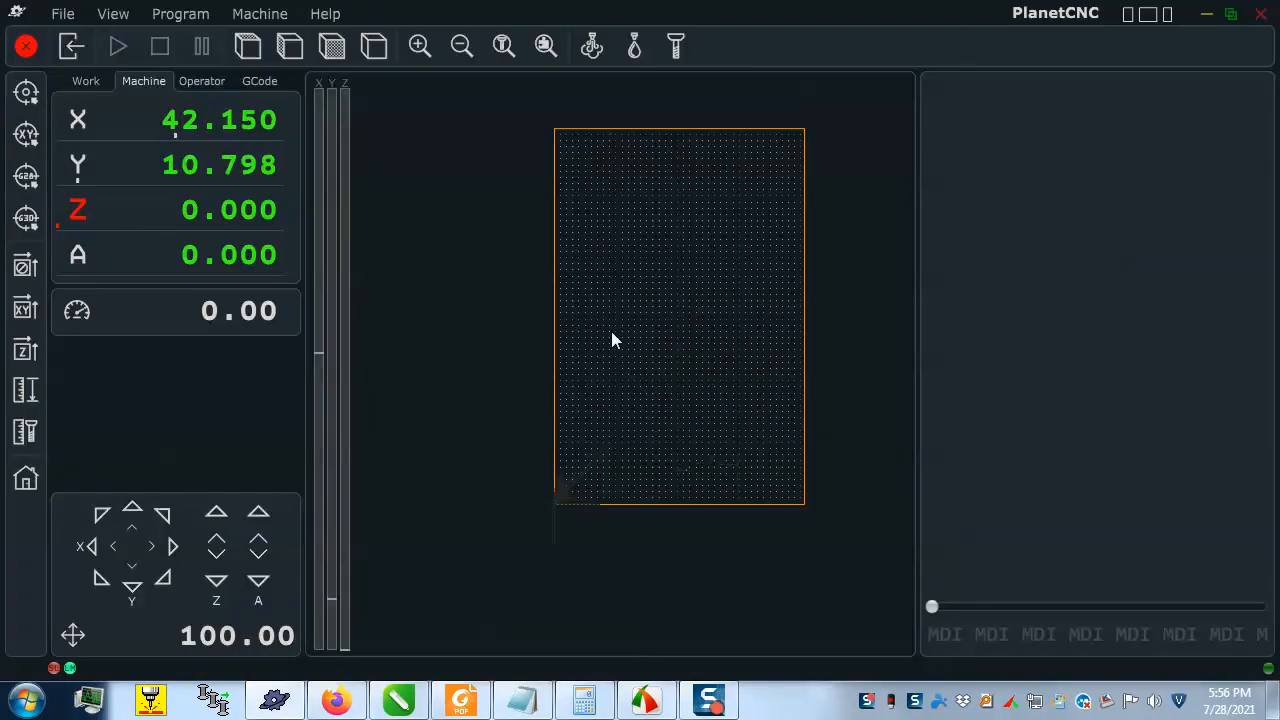
{"action": "key", "text": "Right"}
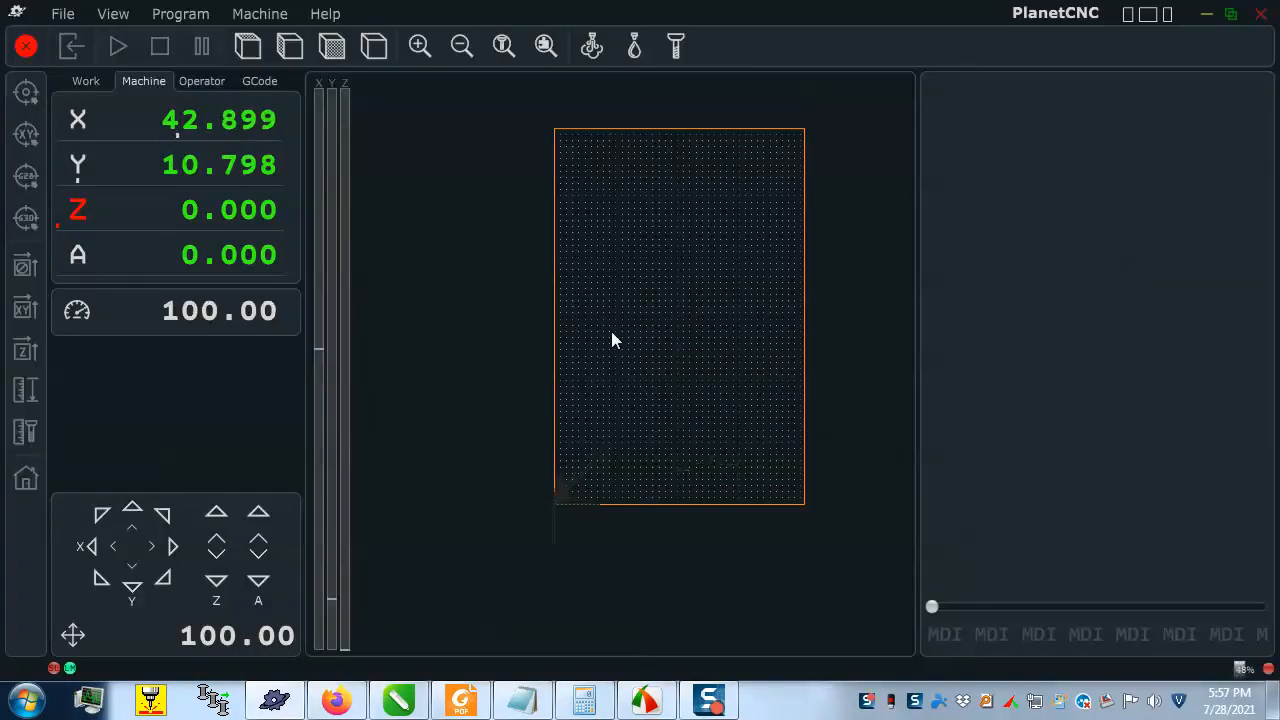
{"action": "key", "text": "Up"}
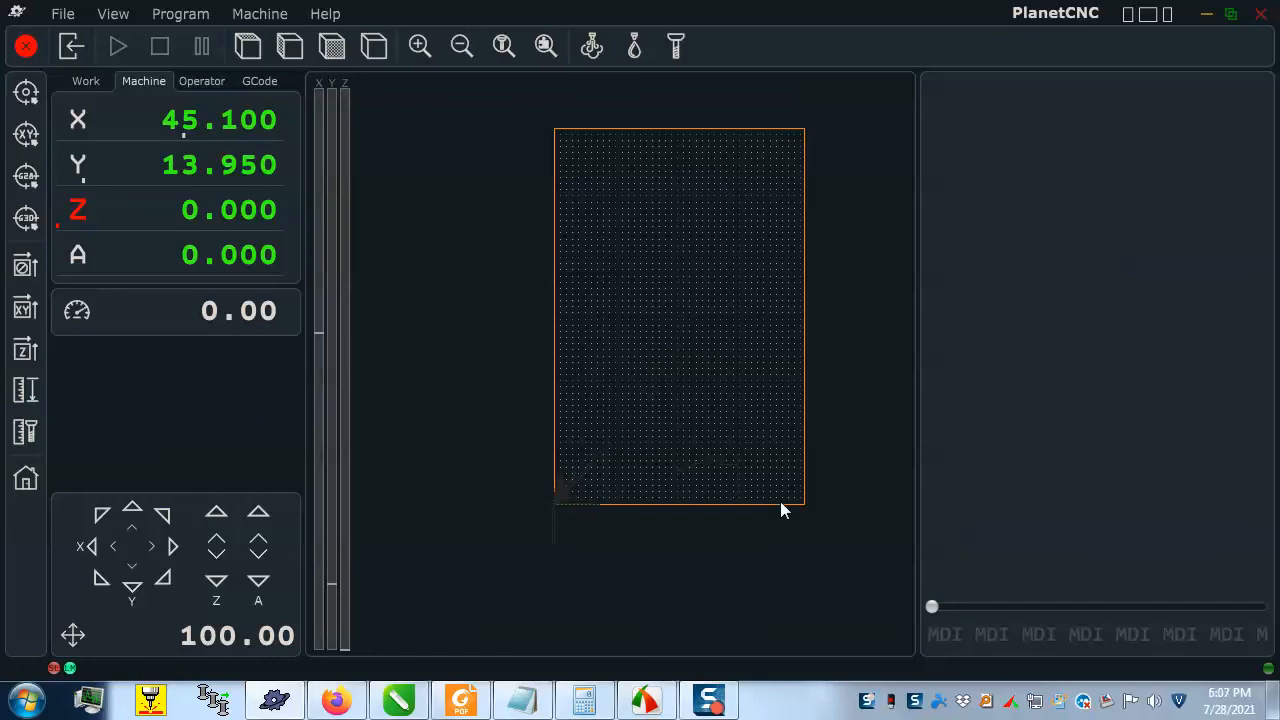
- Change the default jogging speed to 200 in/min in the Jogging settings and accept
{"action": "key", "text": "ctrl+p"}
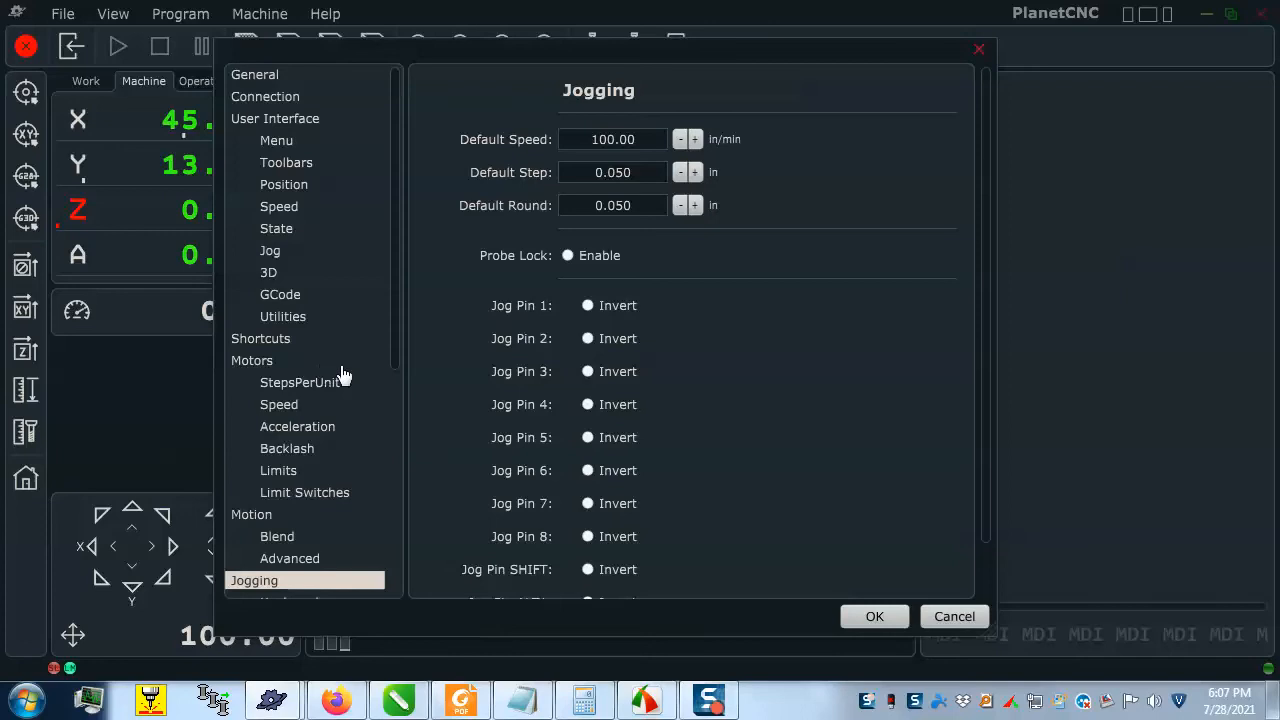
{"action": "left_click_drag", "start_coordinate": [392, 335], "coordinate": [403, 441]}
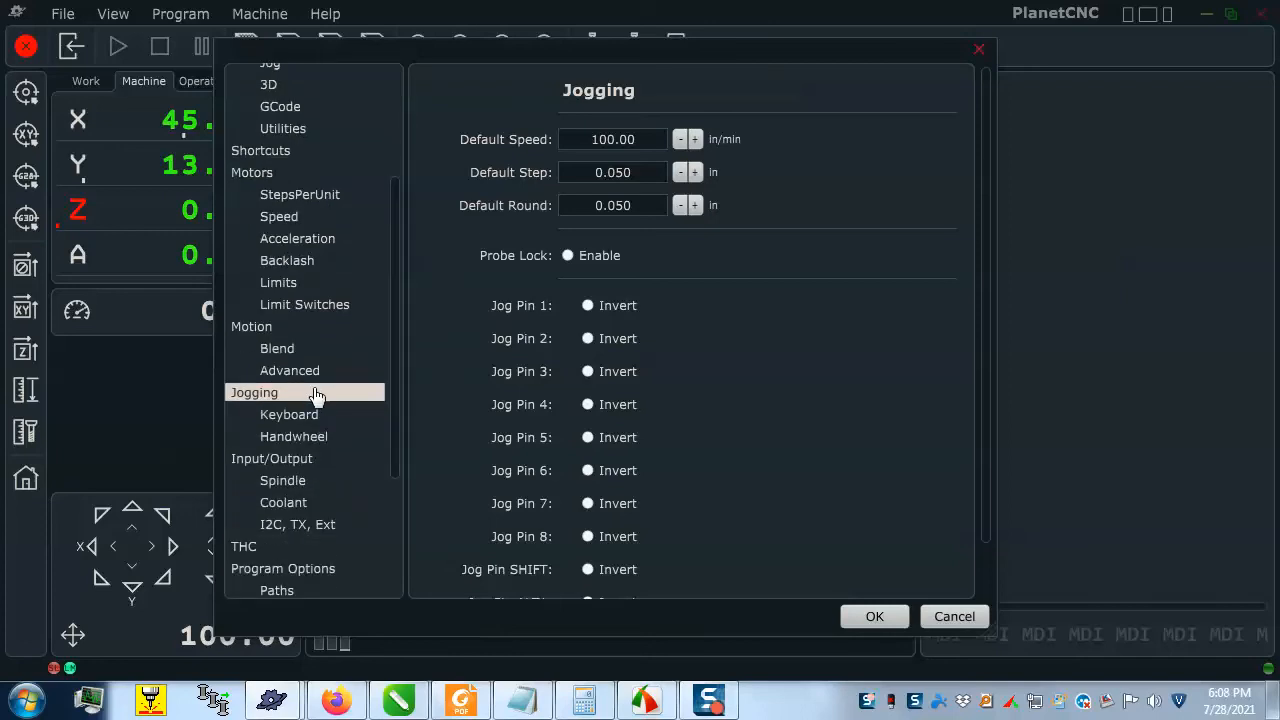
{"action": "left_click", "coordinate": [634, 140]}
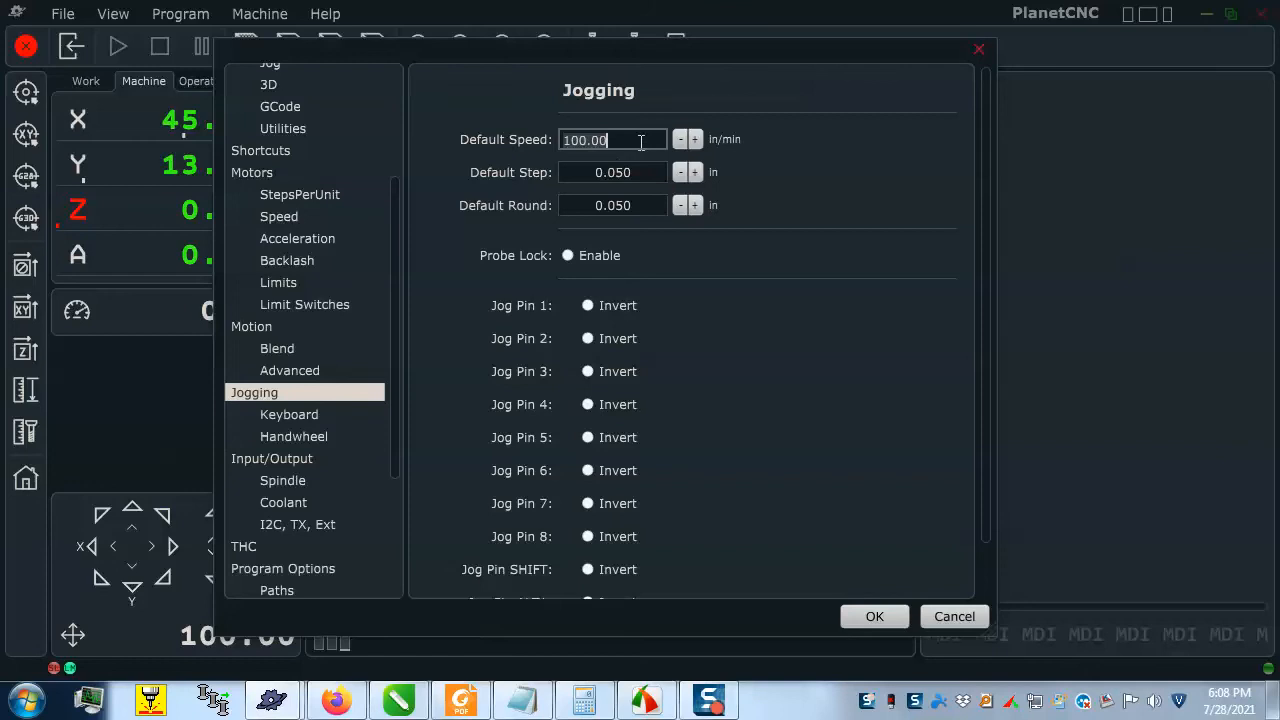
{"action": "type", "text": "2000"}
{"action": "key", "text": "BackSpace"}
{"action": "left_click", "coordinate": [873, 616]}
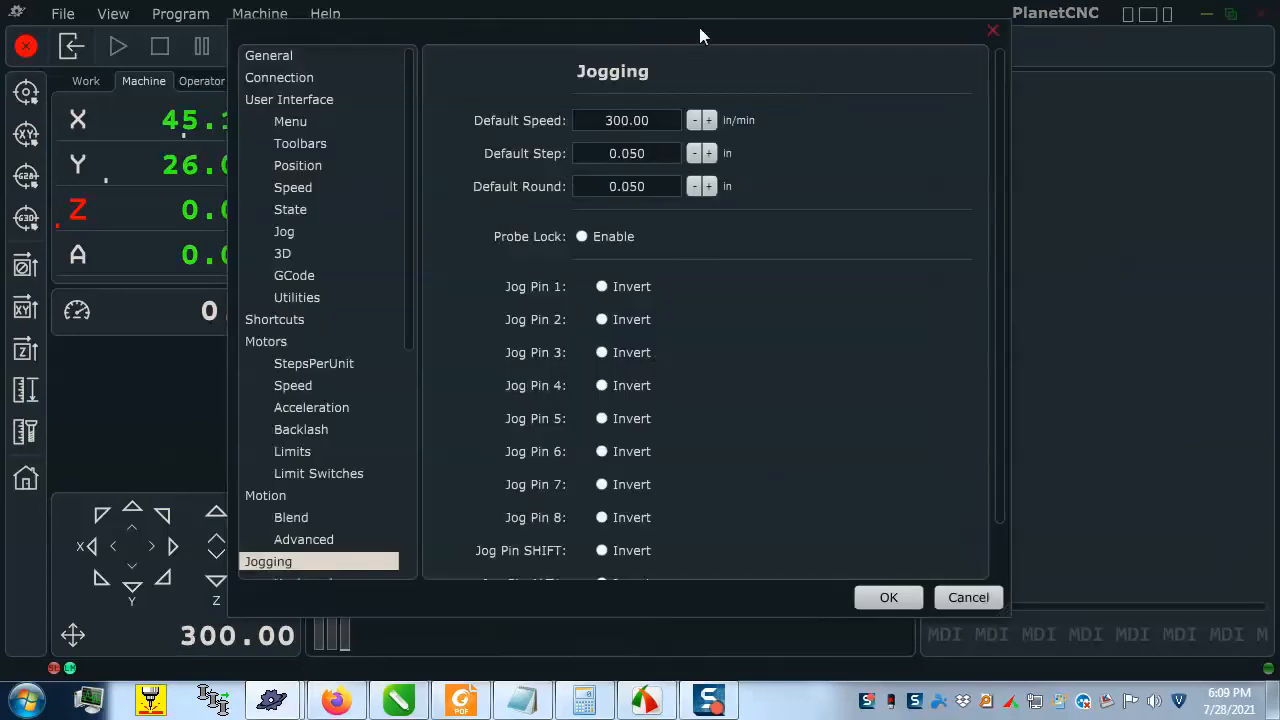
- Close the settings after checking the Jogging page, and jog the Y axis in the positive direction
{"action": "left_click_drag", "start_coordinate": [699, 35], "coordinate": [695, 80]}
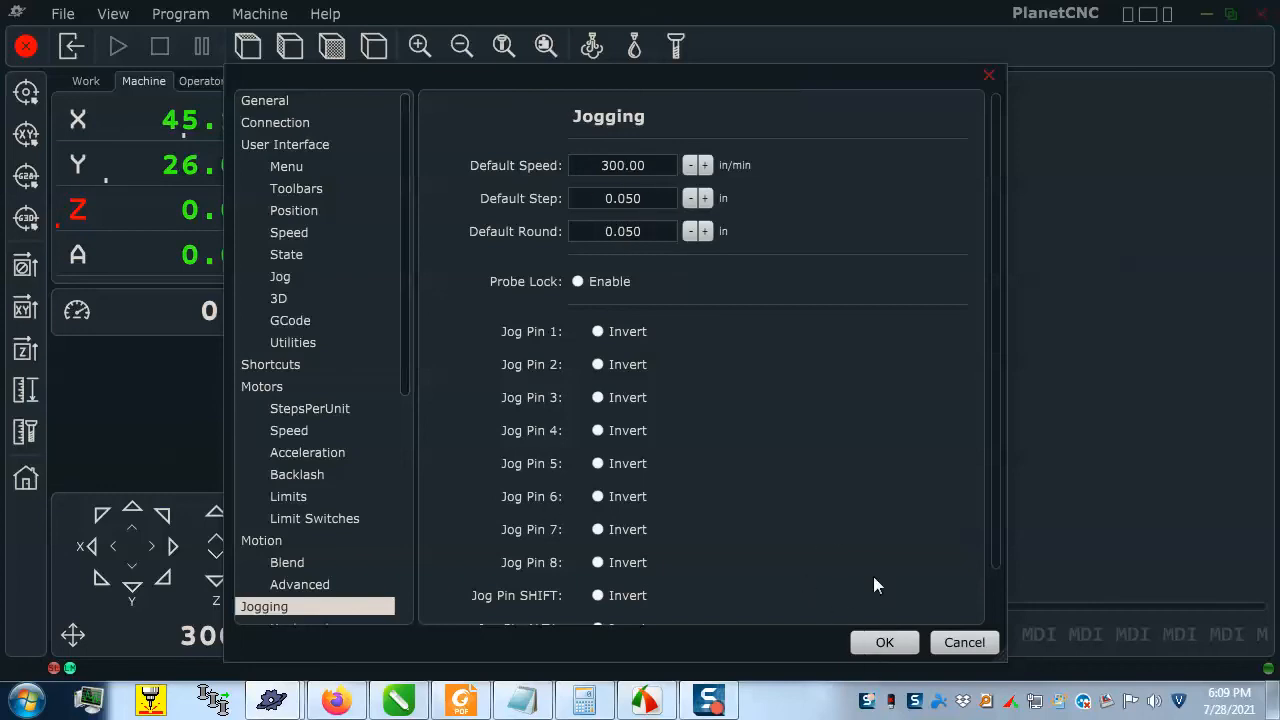
{"action": "left_click", "coordinate": [884, 642]}
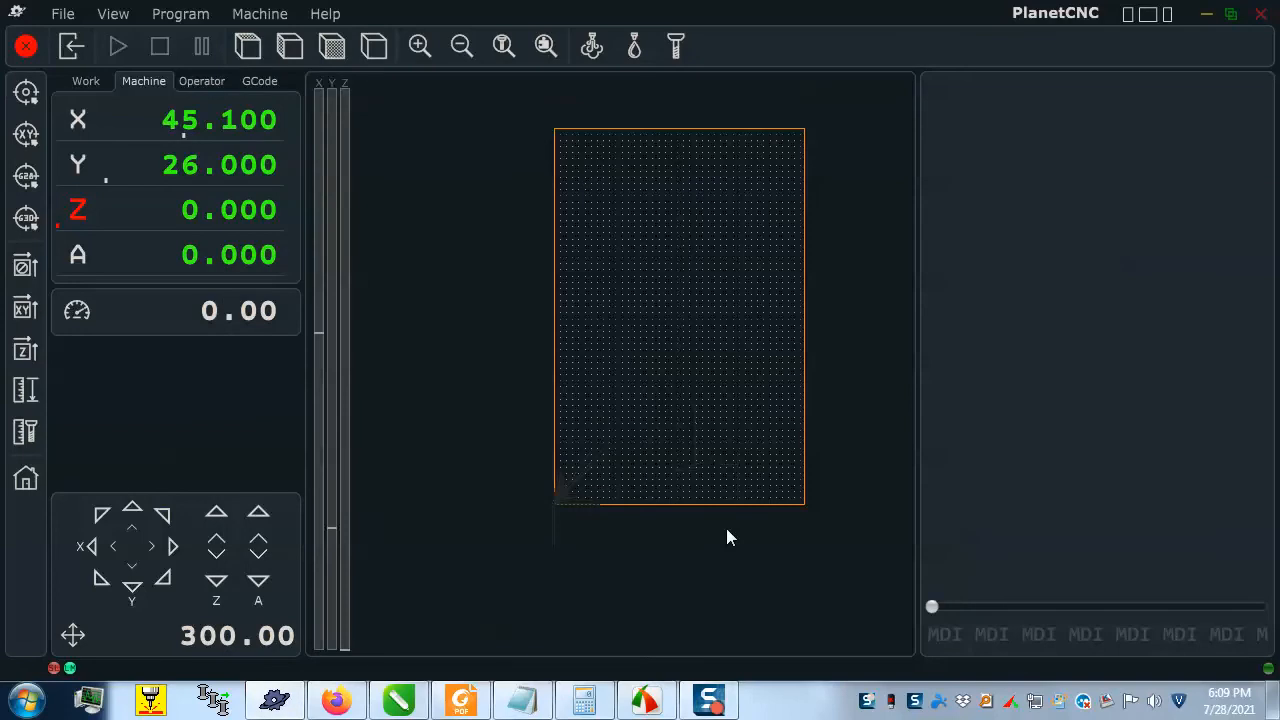
{"action": "key", "text": "ctrl+p"}
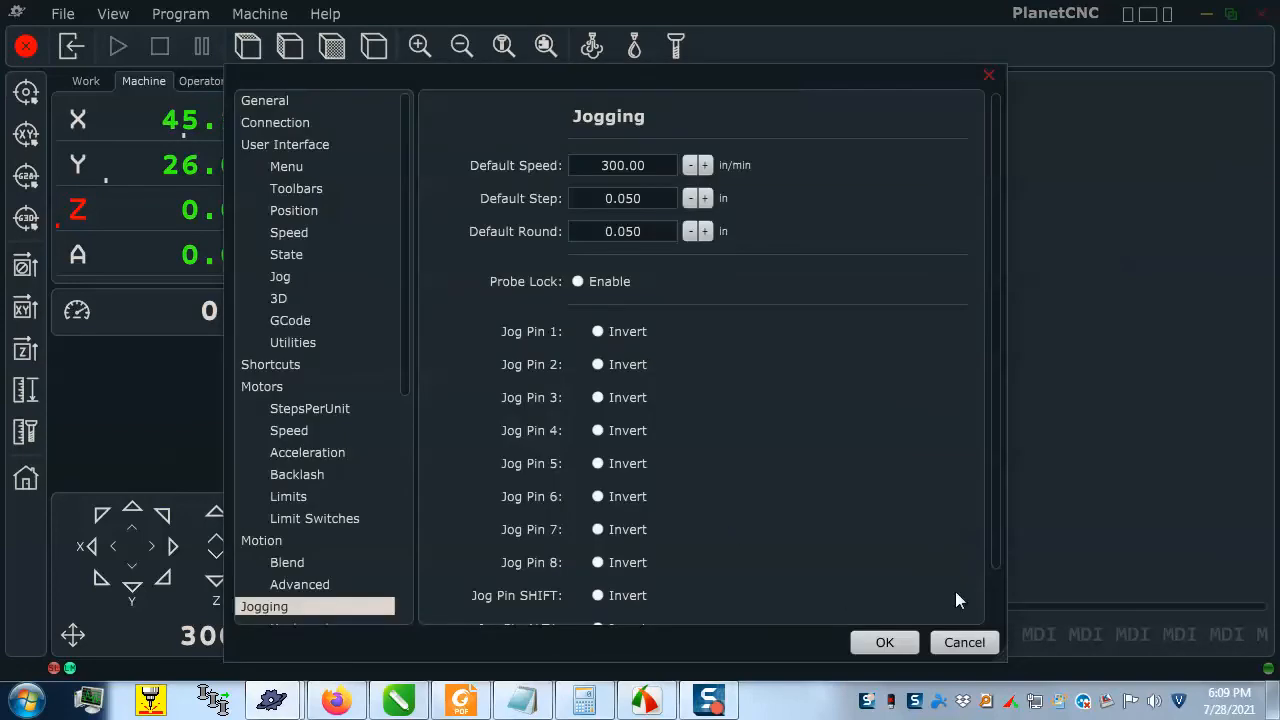
{"action": "left_click", "coordinate": [964, 642]}
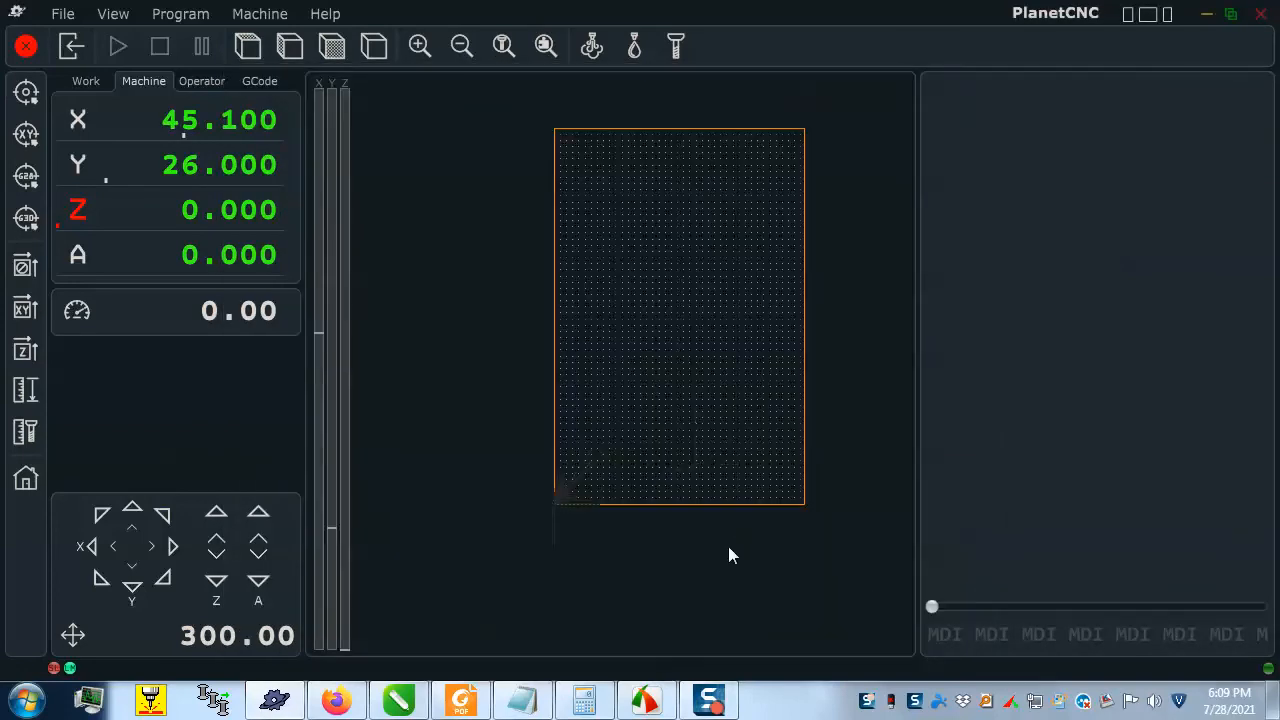
{"action": "key", "text": "Up"}
{"action": "key", "text": "Up"}
- In the motor Speed settings, set Motor X's maximum speed to 300 in/min
{"action": "key", "text": "ctrl+p"}
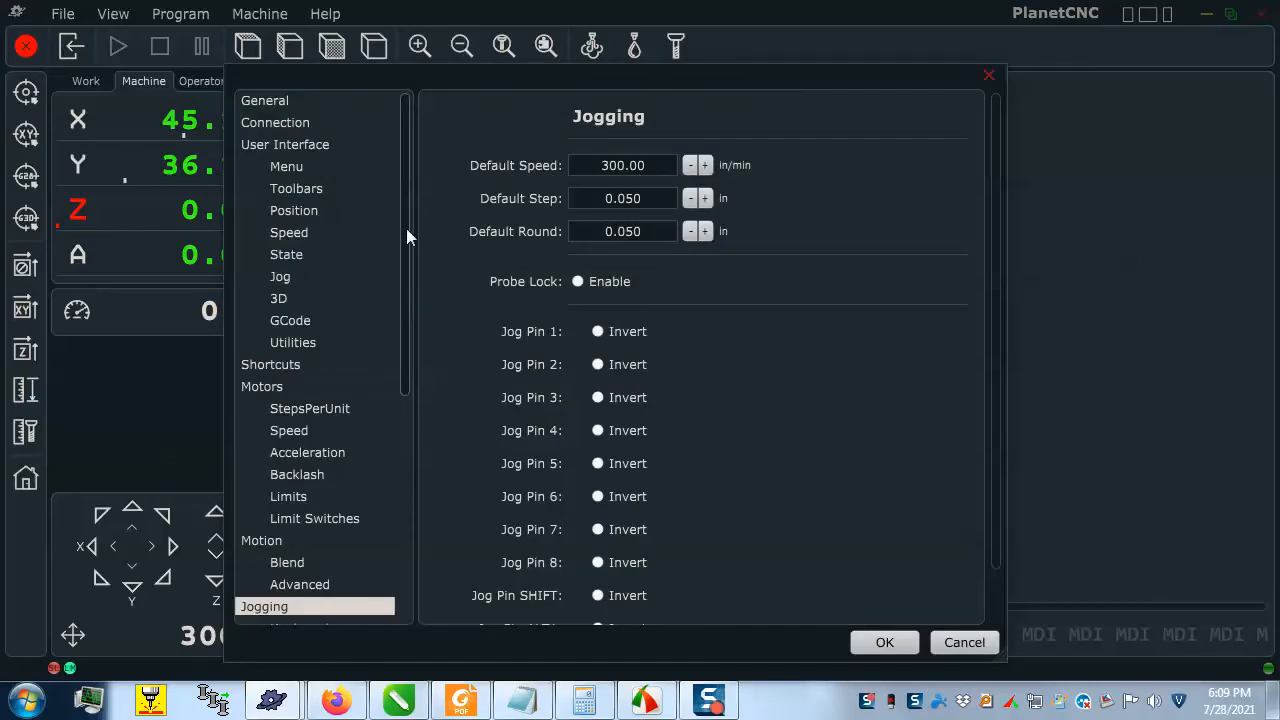
{"action": "scroll", "coordinate": [409, 330], "scroll_direction": "down", "scroll_amount": 3}
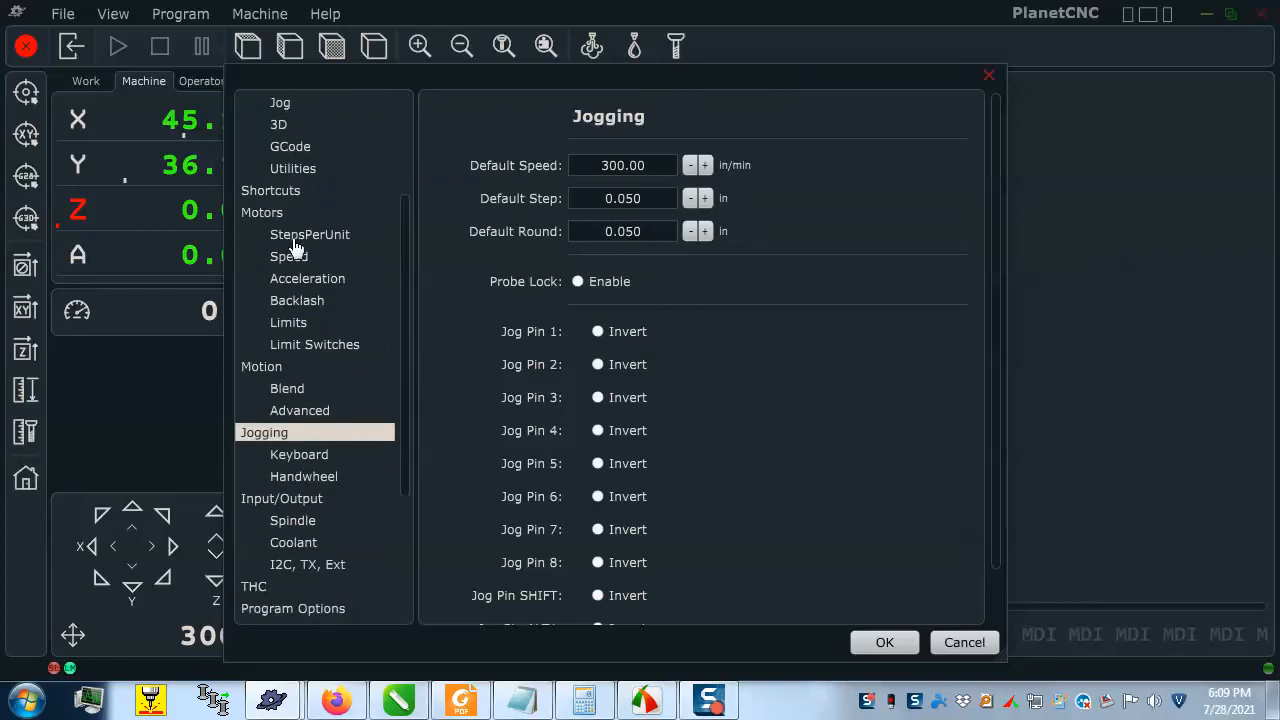
{"action": "left_click", "coordinate": [305, 260]}
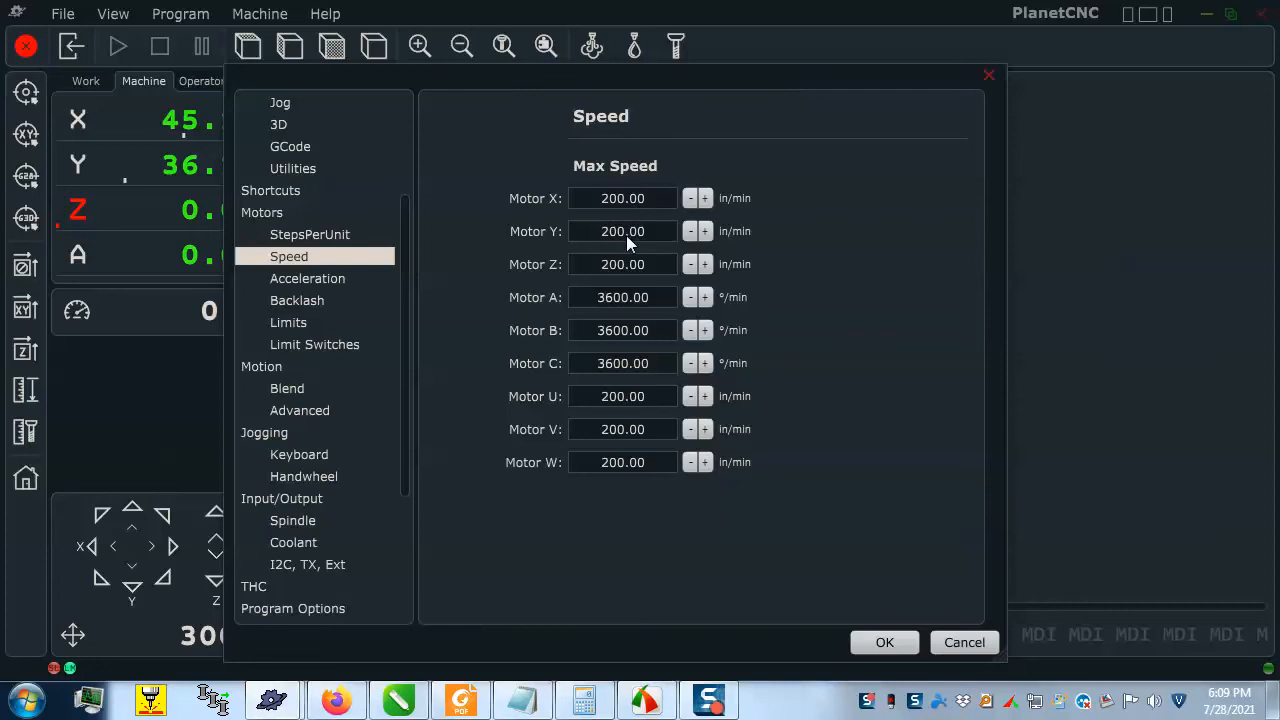
{"action": "left_click", "coordinate": [617, 198]}
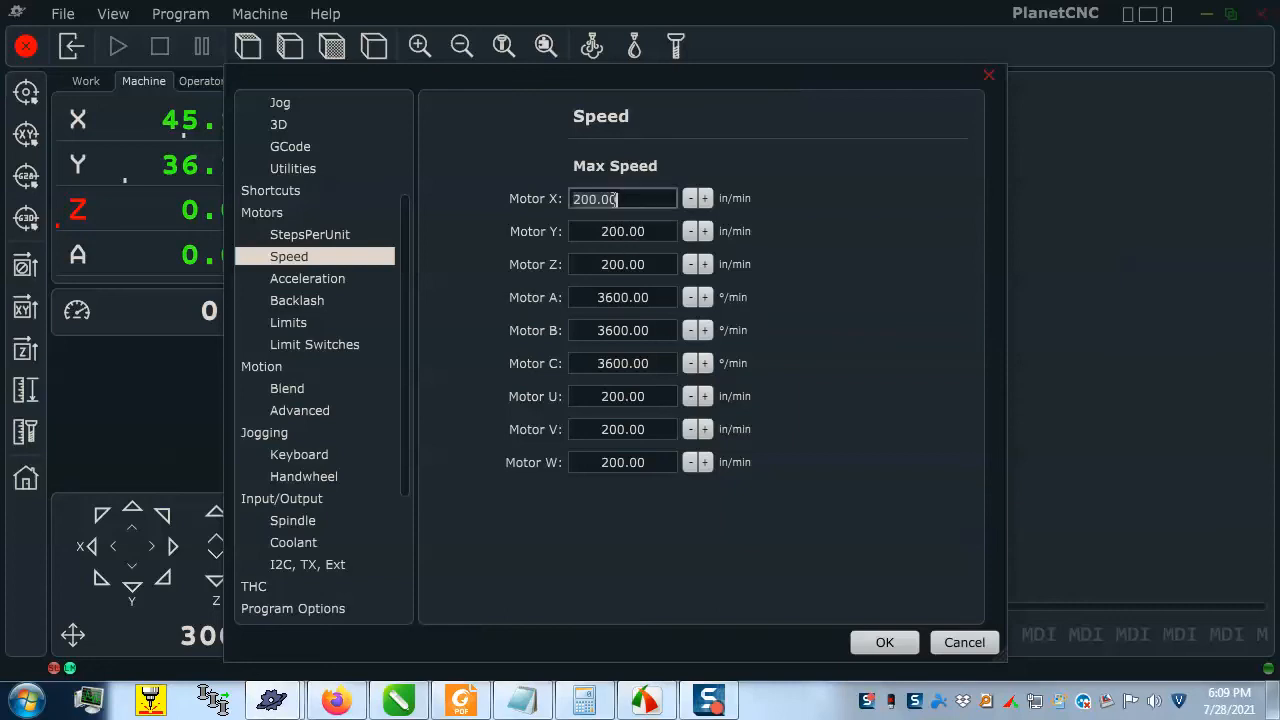
{"action": "left_click", "coordinate": [596, 201]}
{"action": "key", "text": "BackSpace"}
{"action": "key", "text": "BackSpace"}
{"action": "key", "text": "BackSpace"}
{"action": "type", "text": "300"}
{"action": "left_click", "coordinate": [619, 228]}
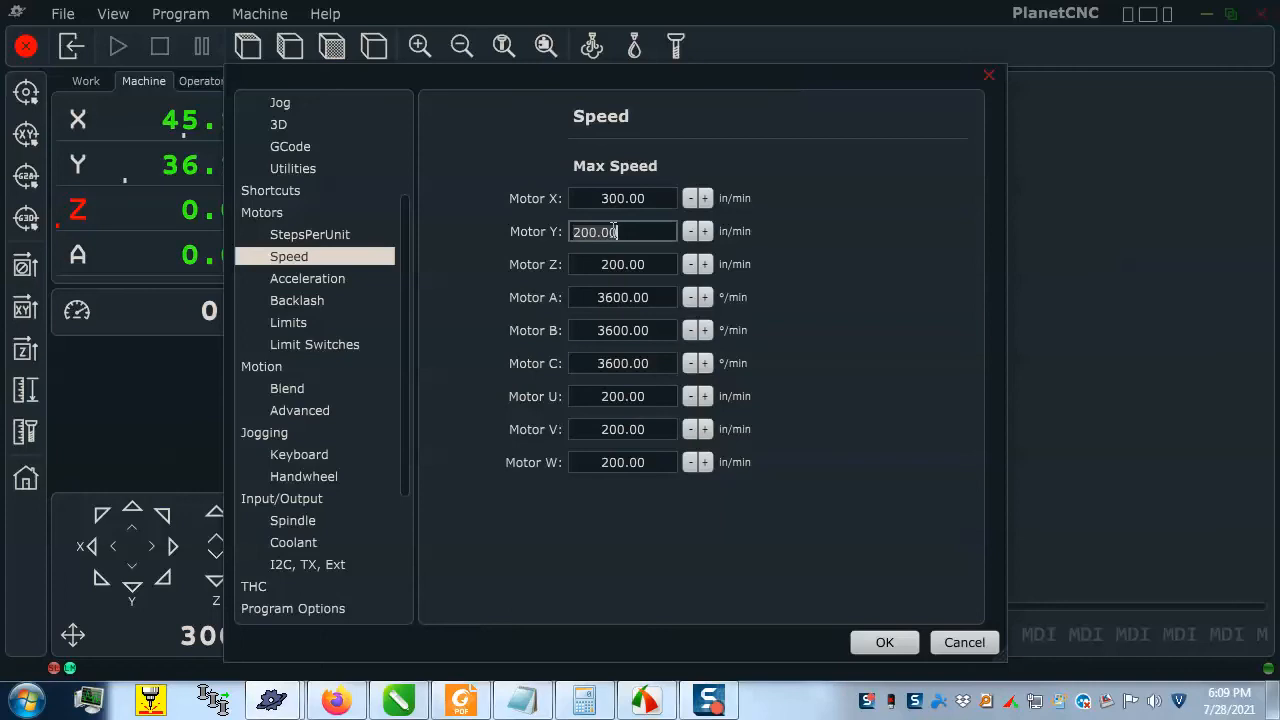
{"action": "left_click", "coordinate": [604, 232]}
{"action": "left_click", "coordinate": [576, 231]}
{"action": "left_click_drag", "start_coordinate": [598, 232], "coordinate": [557, 239]}
{"action": "left_click", "coordinate": [594, 218]}
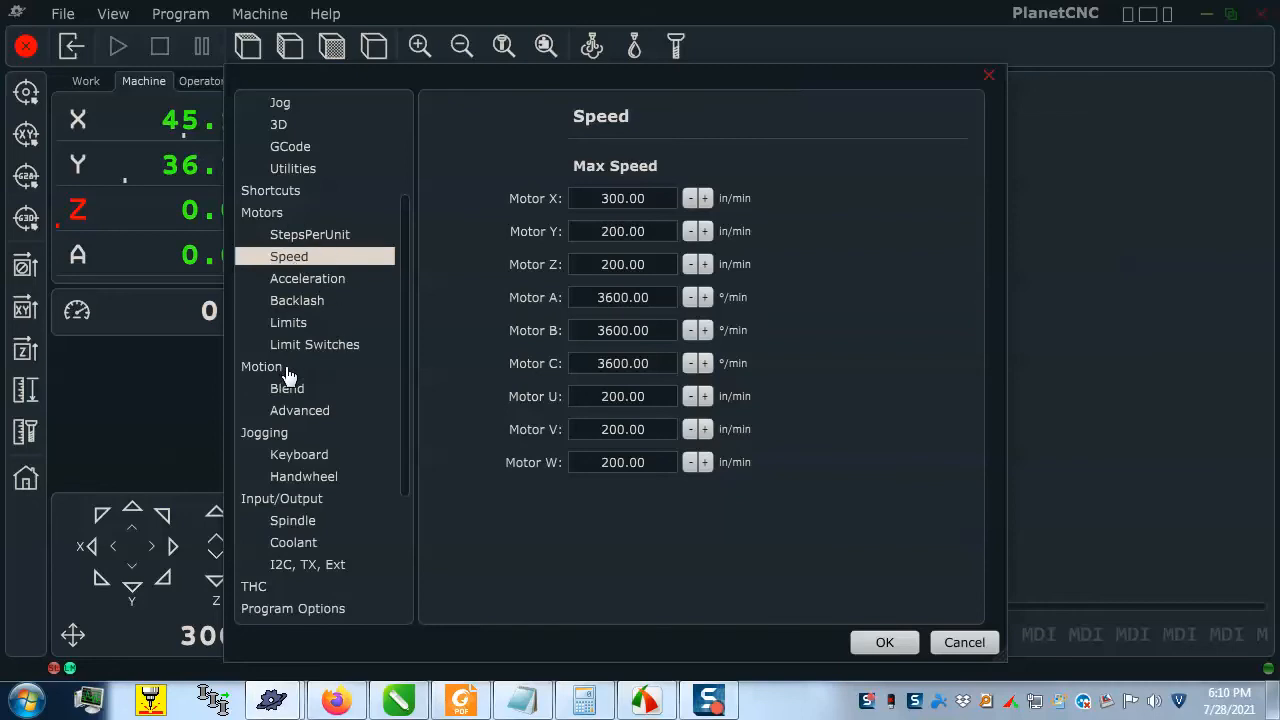
- Set the maximum speeds of Motor Y and Motor Z to 300 in/min
{"action": "left_click", "coordinate": [614, 231]}
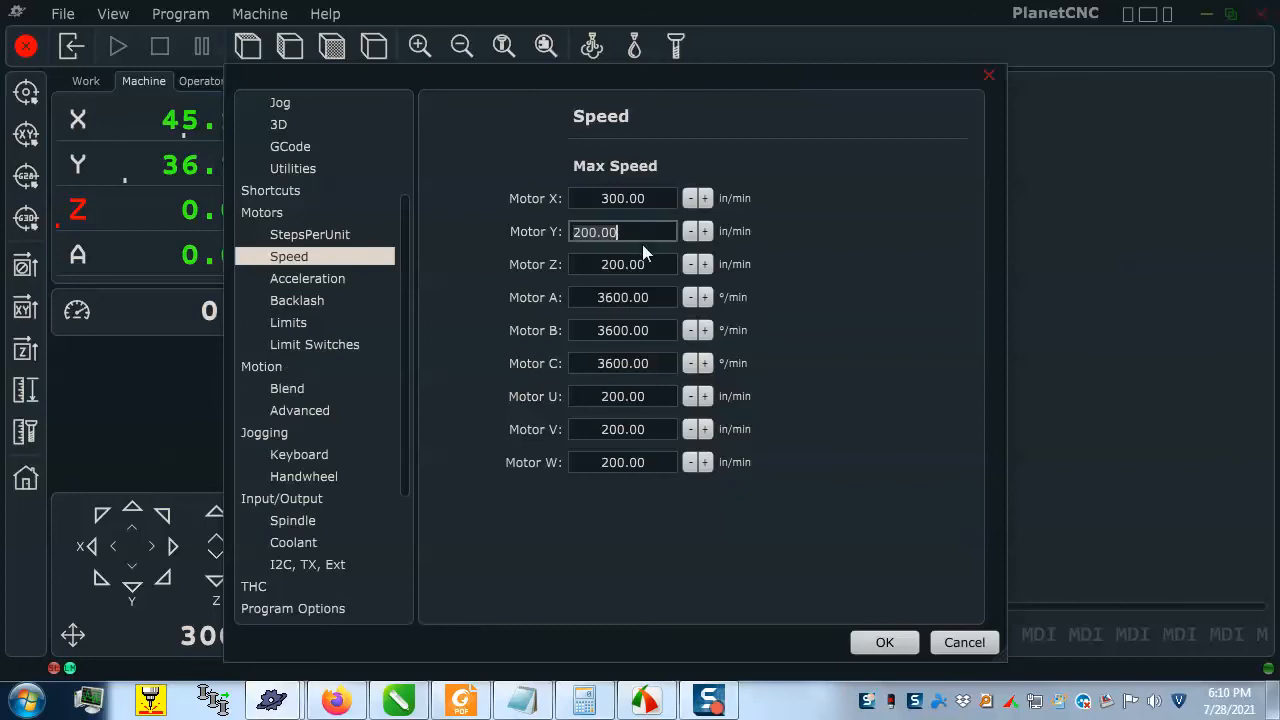
{"action": "key", "text": "ctrl+a"}
{"action": "type", "text": "300"}
{"action": "key", "text": "Tab"}
{"action": "type", "text": "3"}
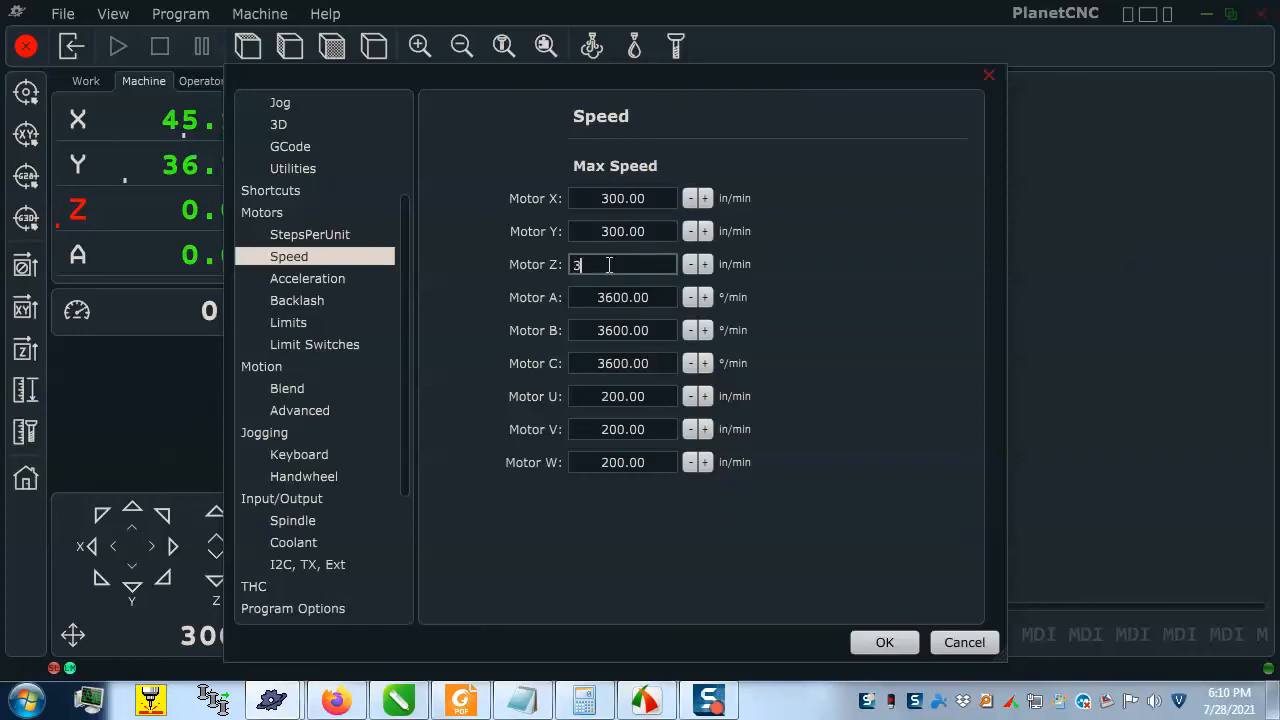
{"action": "type", "text": "00"}
{"action": "left_click", "coordinate": [885, 643]}
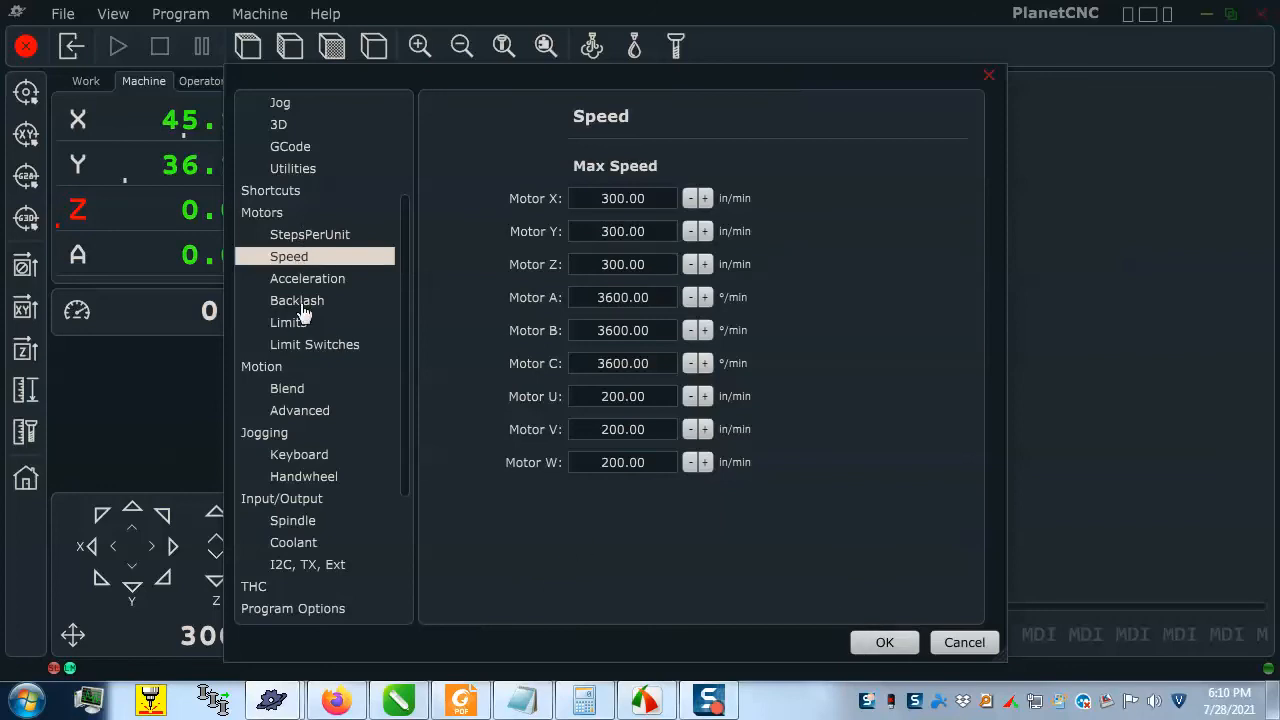
- Set the Motion maximum speed to 300 in/min, and check the Blend and Jogging settings
{"action": "left_click", "coordinate": [279, 370]}
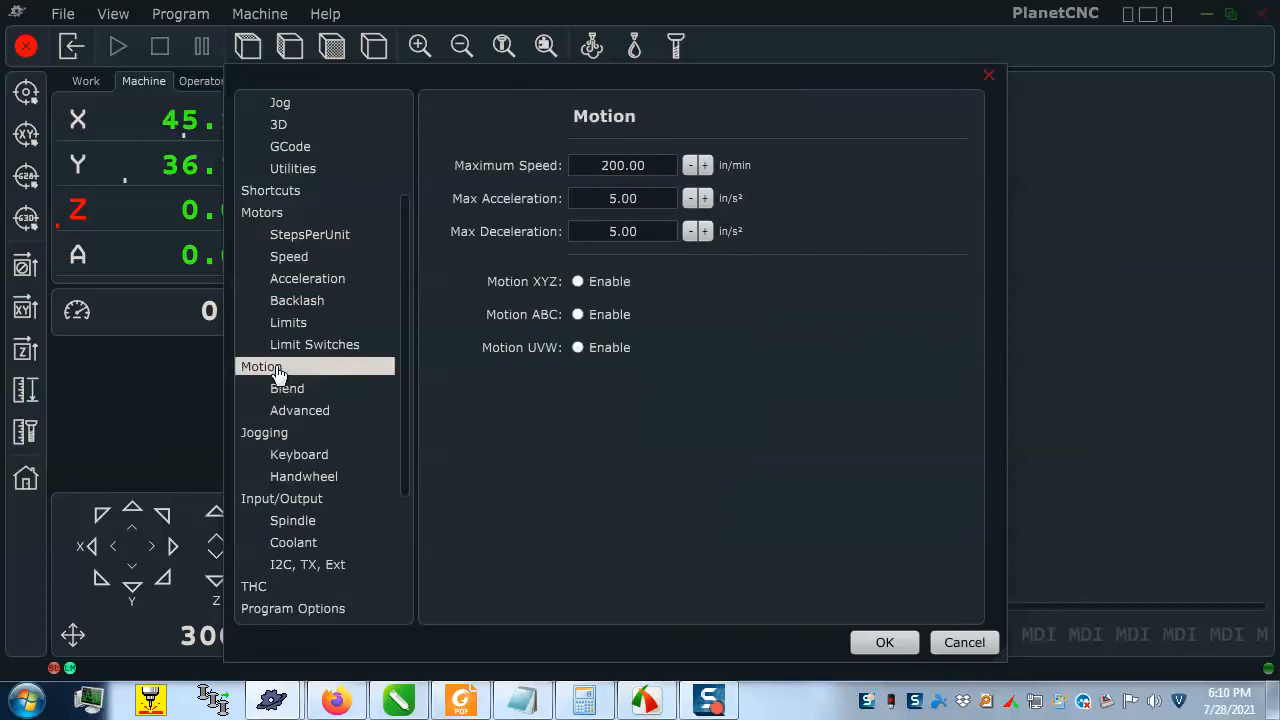
{"action": "left_click", "coordinate": [620, 166]}
{"action": "type", "text": "300"}
{"action": "key", "text": "Tab"}
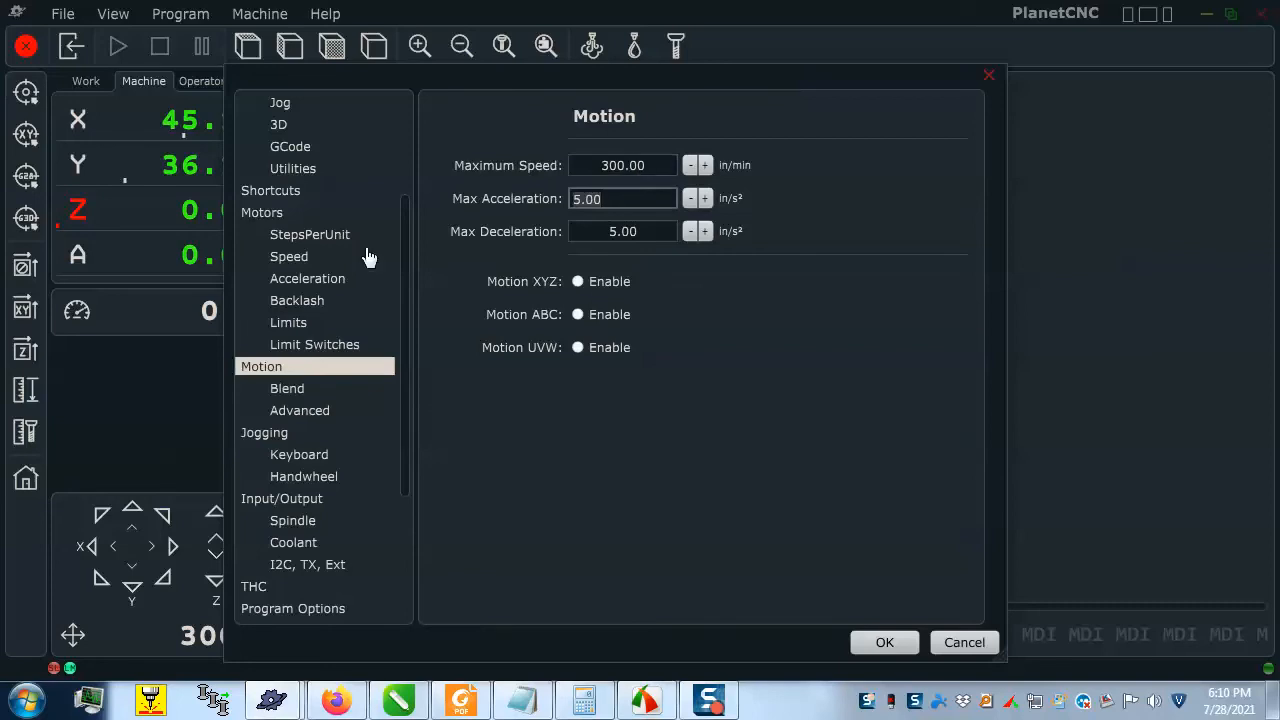
{"action": "left_click", "coordinate": [300, 390]}
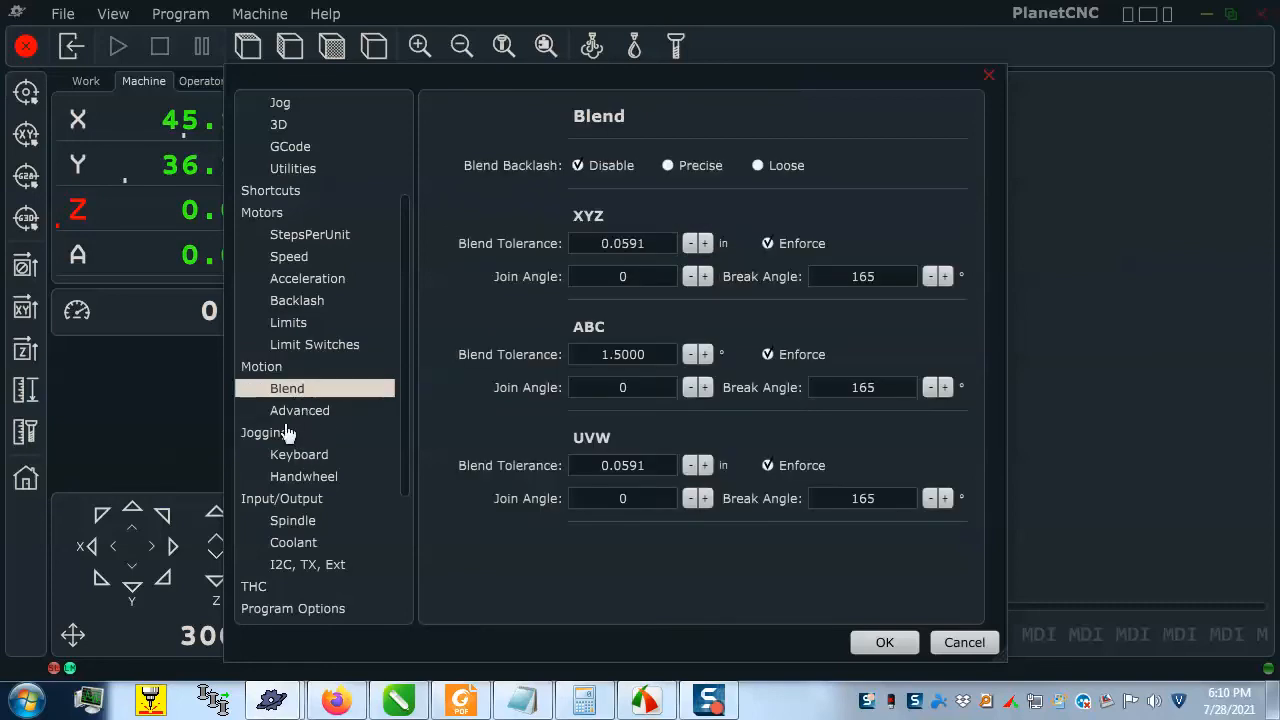
{"action": "left_click", "coordinate": [272, 434]}
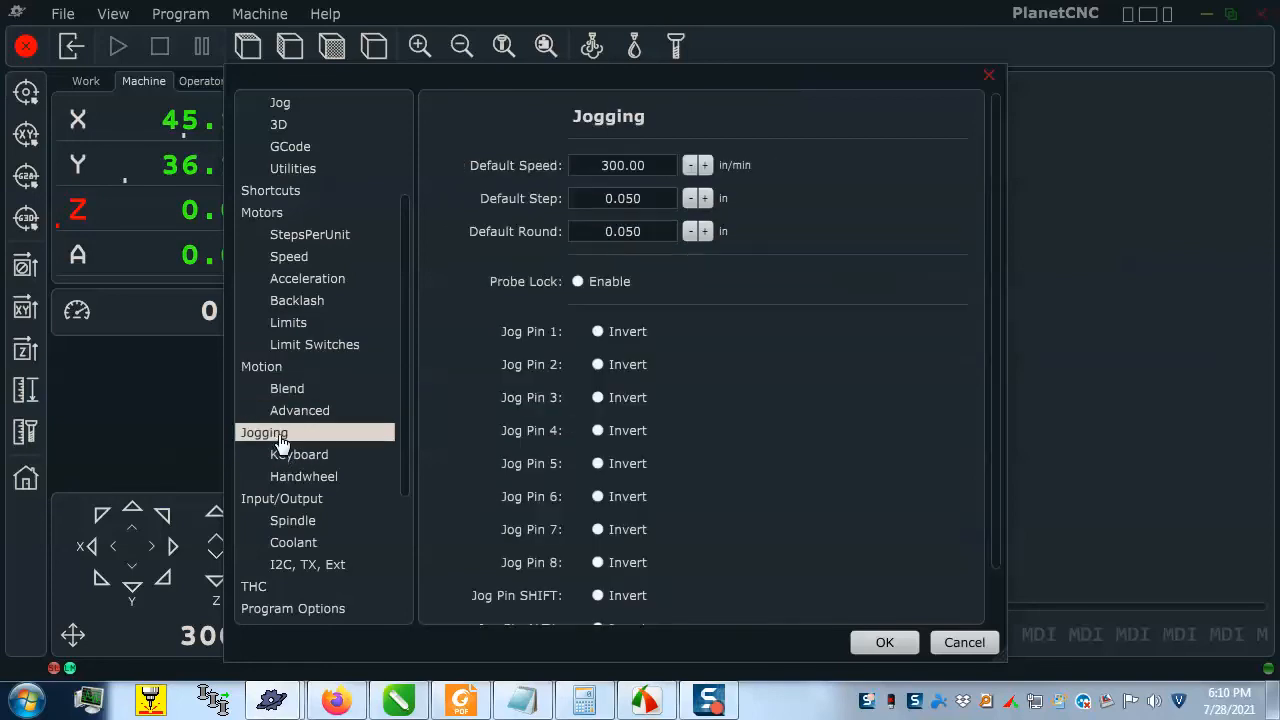
- Apply the speed settings, and test jogging Y in both directions and X in the negative direction at 300 in/min
{"action": "left_click", "coordinate": [885, 642]}
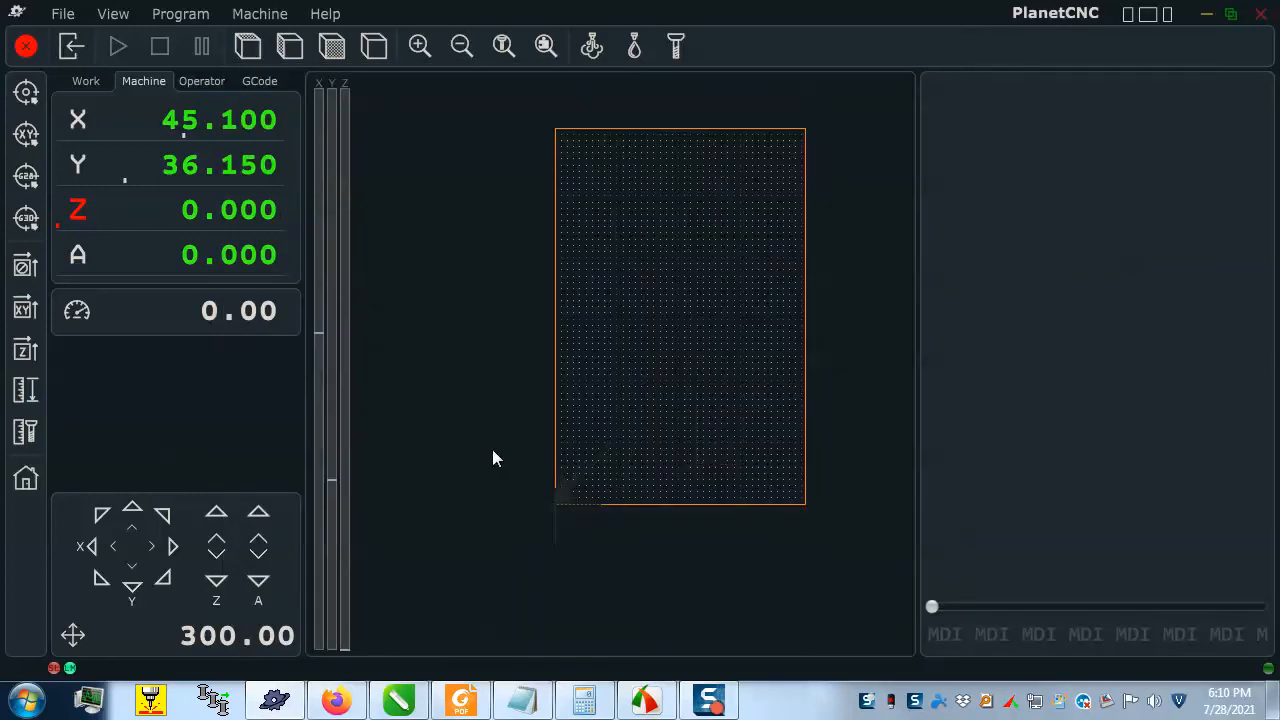
{"action": "key", "text": "Up"}
{"action": "key", "text": "Up"}
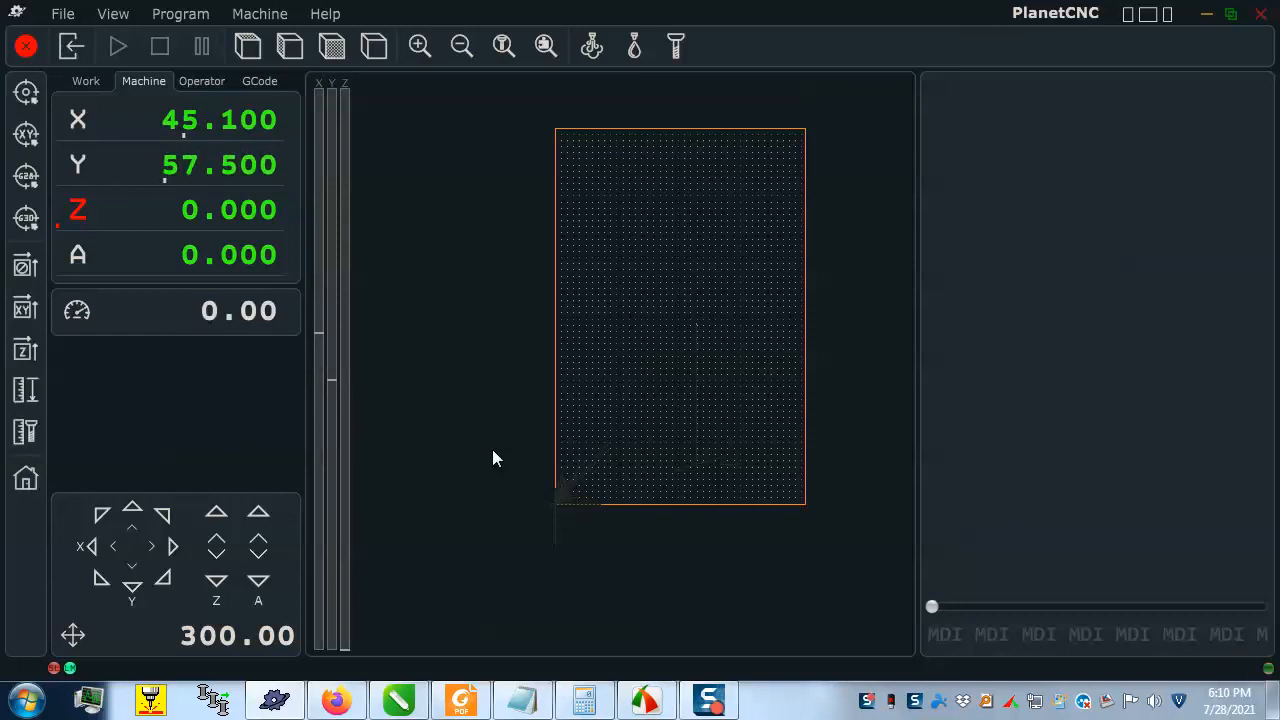
{"action": "key", "text": "Down"}
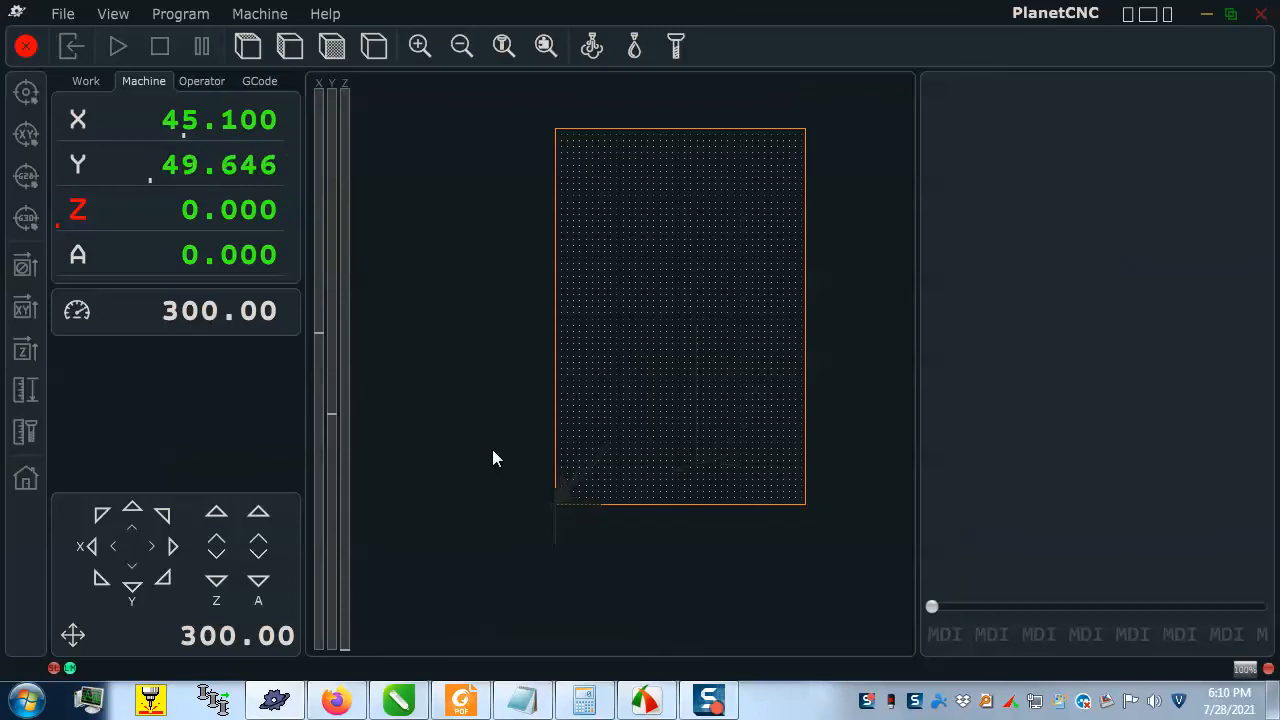
{"action": "key", "text": "Left"}
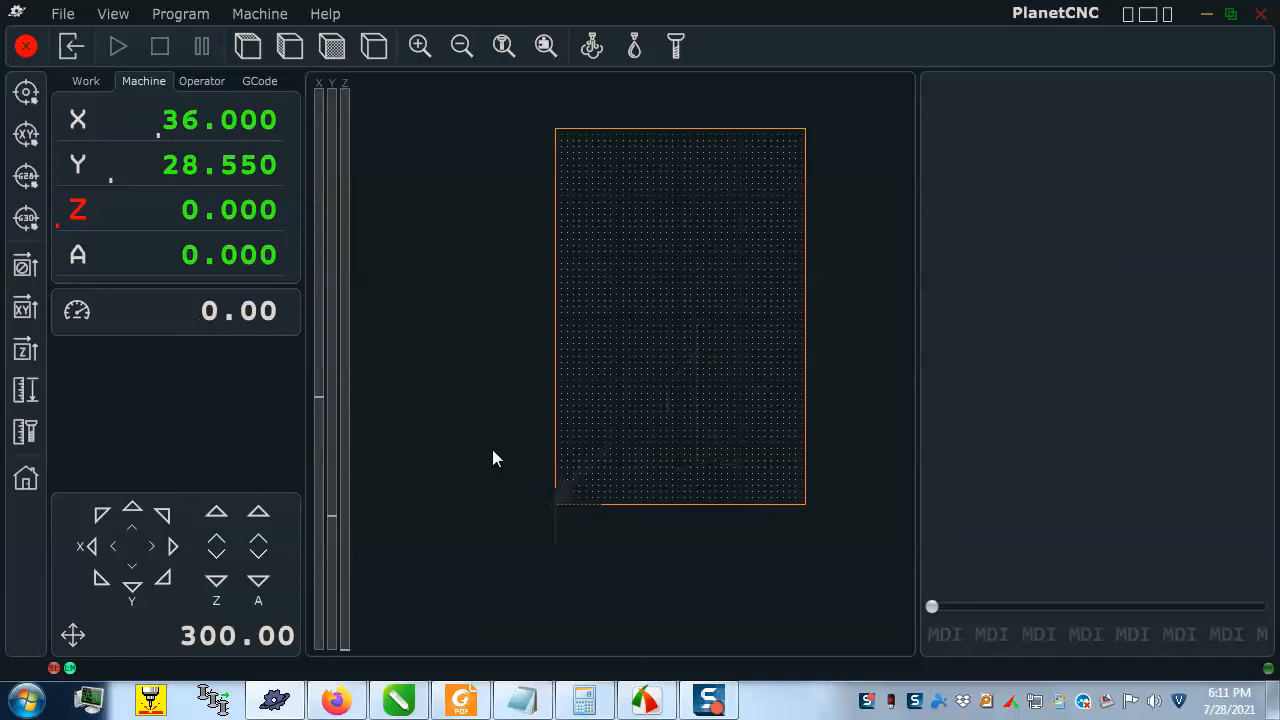
- Jog X to about 12 in and Y to about 25.65 in, and send the machine back to XY zero
{"action": "key", "text": "ctrl+p"}
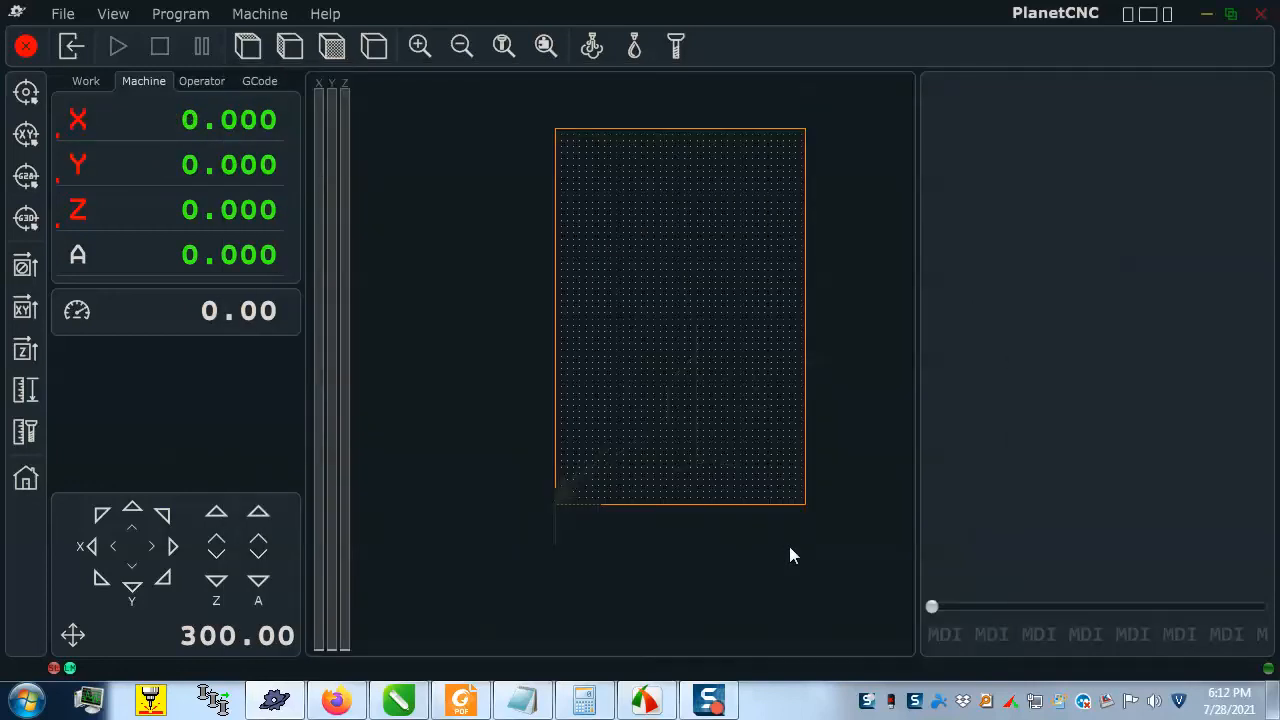
{"action": "key", "text": "Right"}
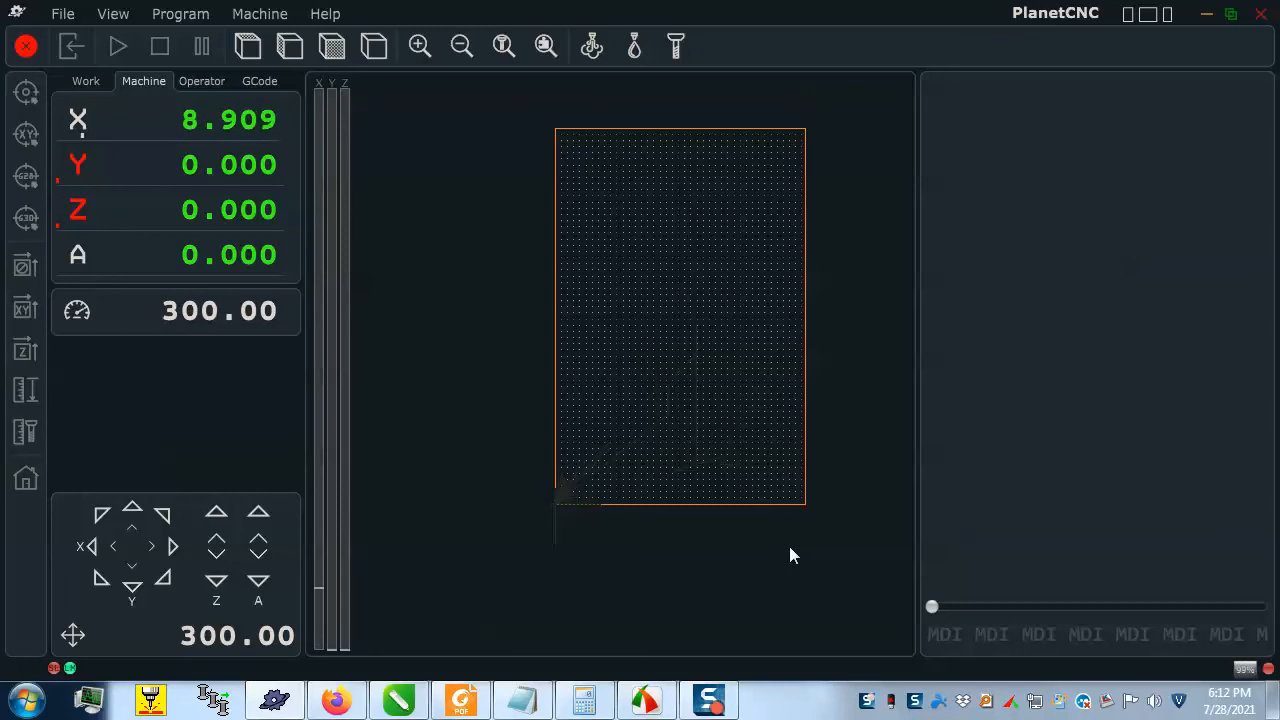
{"action": "key", "text": "Up"}
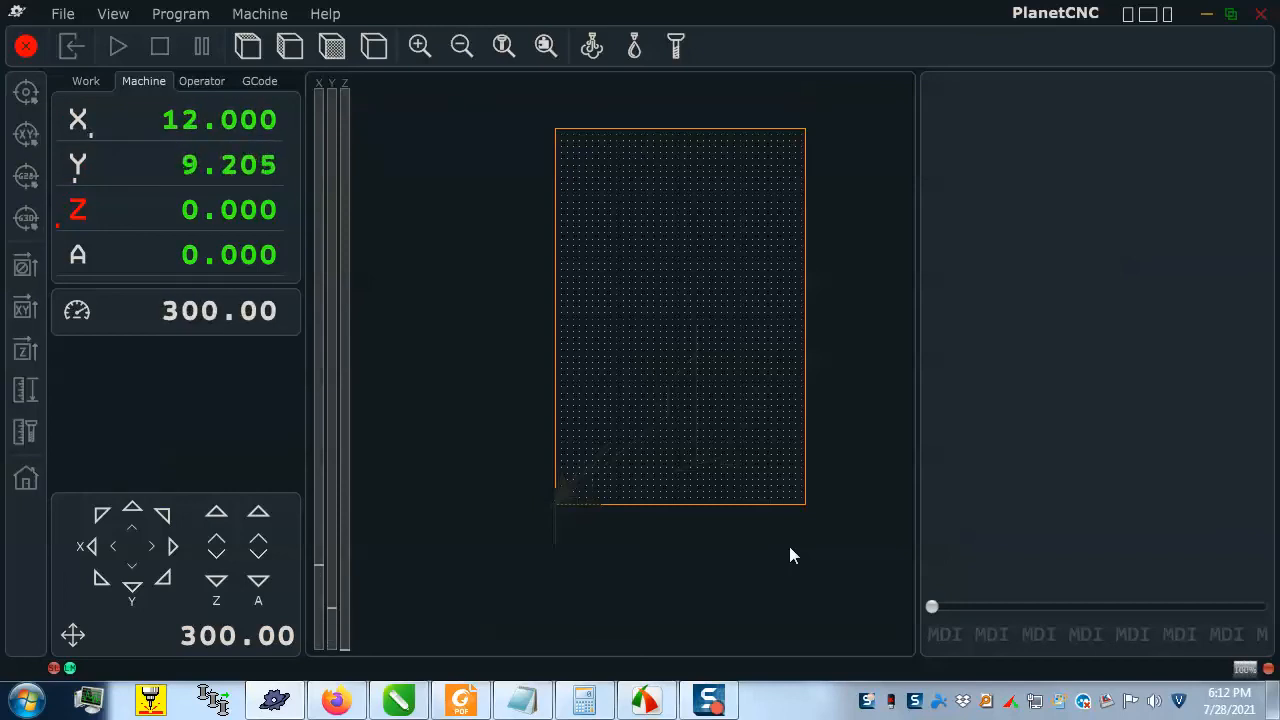
{"action": "key", "text": "Up"}
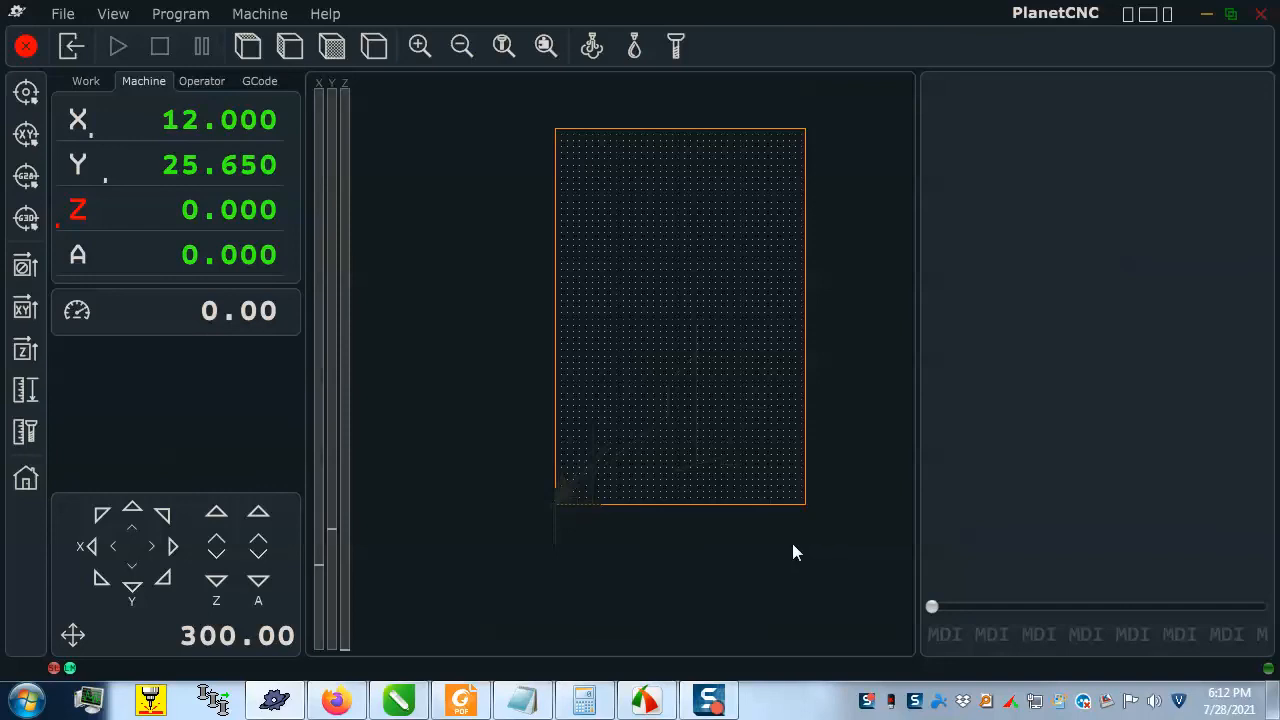
{"action": "left_click", "coordinate": [27, 137]}
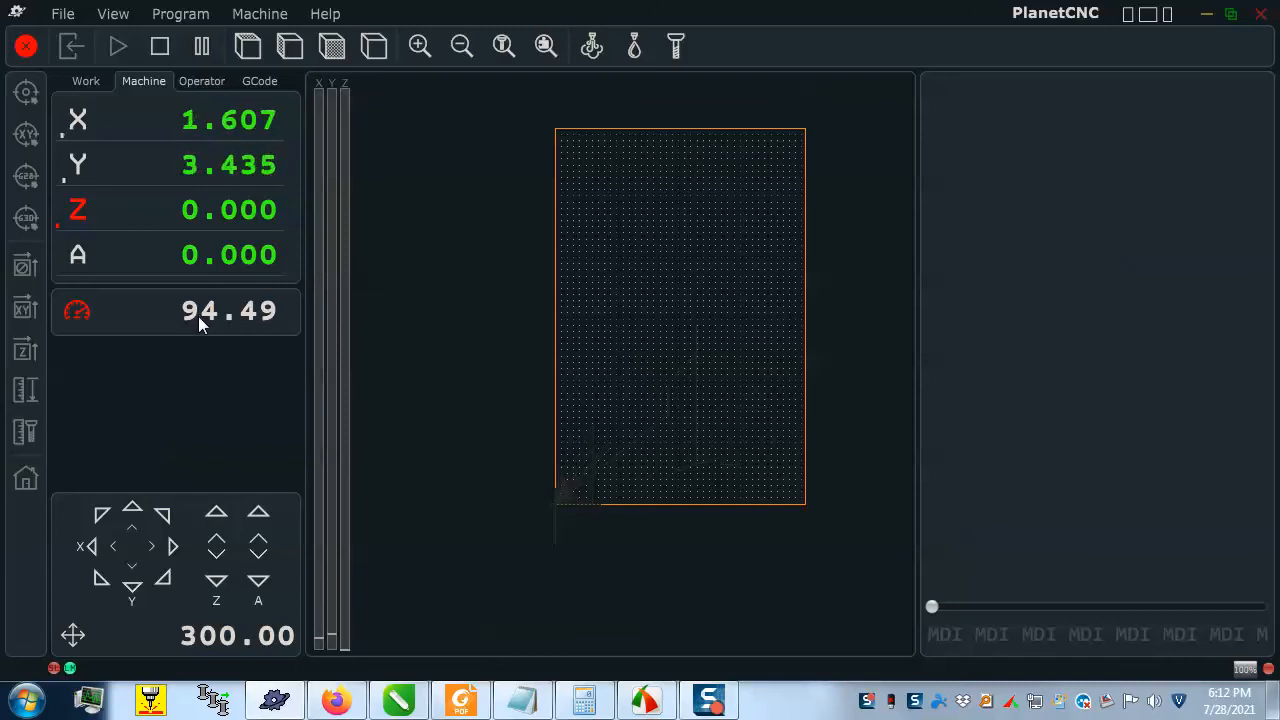
- Check the default jog step in the Jogging settings, and jog X and Y in single 0.050 in steps
{"action": "key", "text": "Escape"}
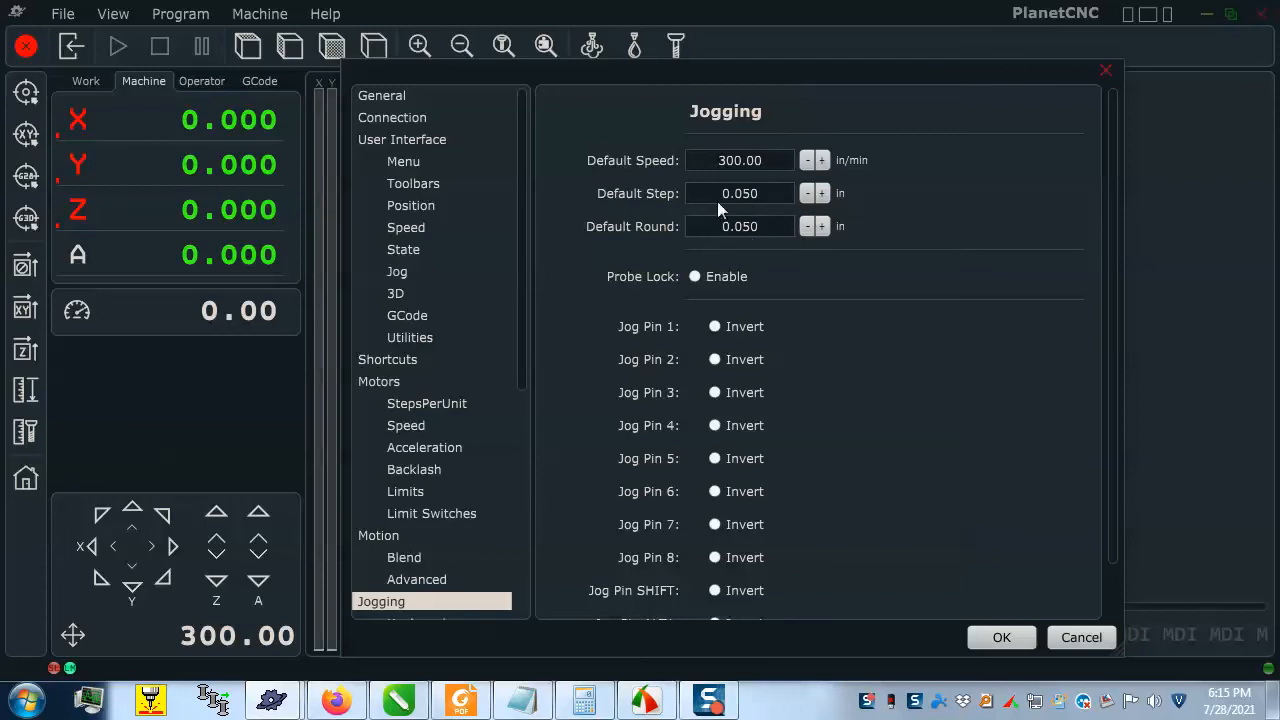
{"action": "left_click", "coordinate": [1103, 70]}
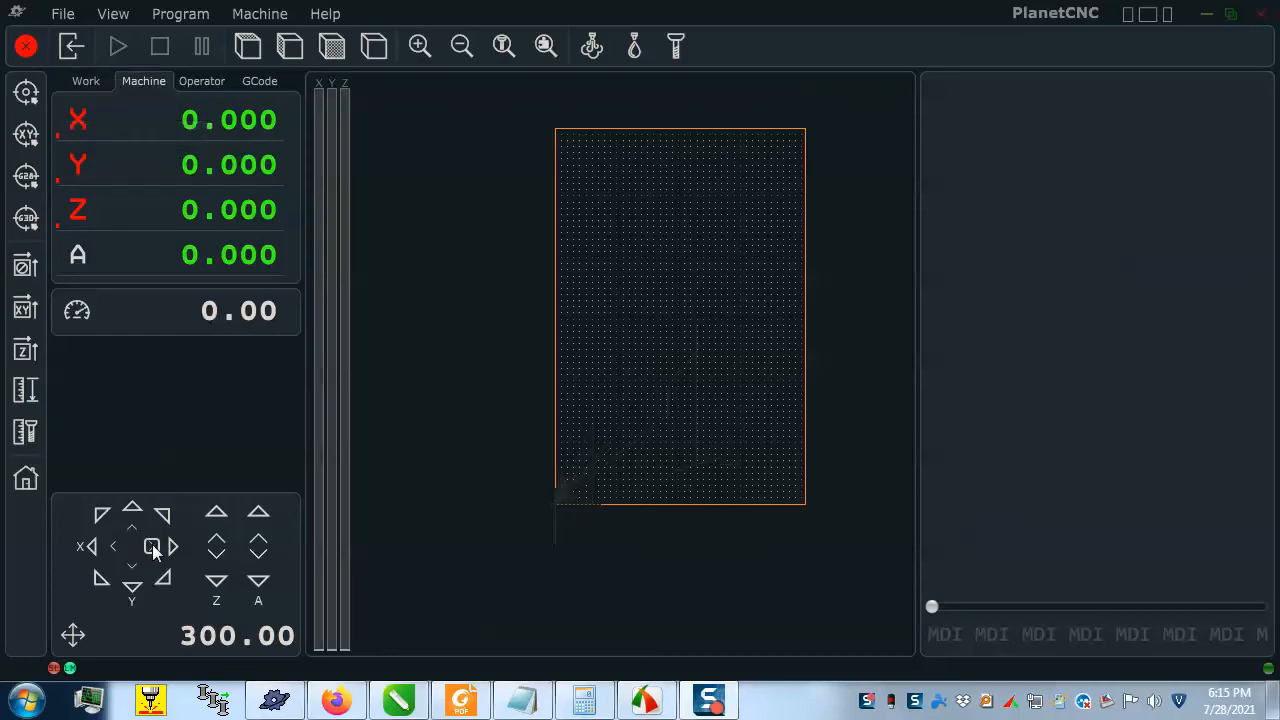
{"action": "key", "text": "Right"}
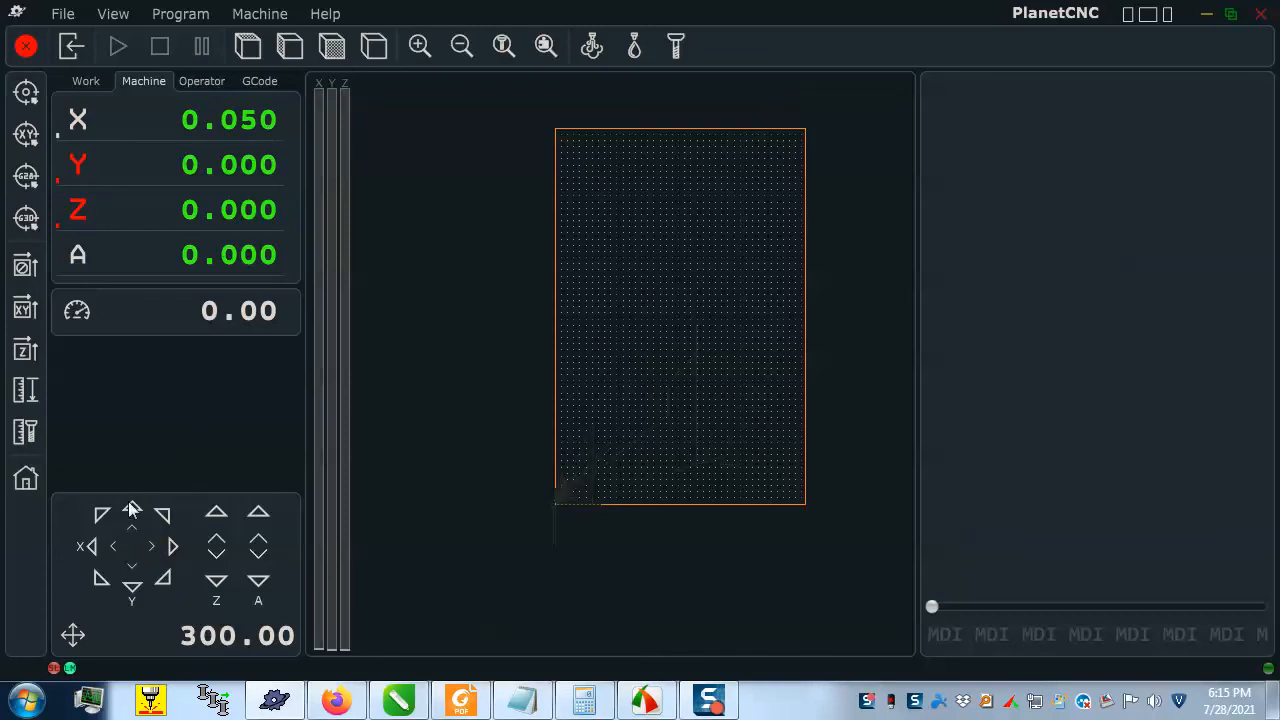
{"action": "key", "text": "Up"}
{"action": "left_click", "coordinate": [151, 546]}
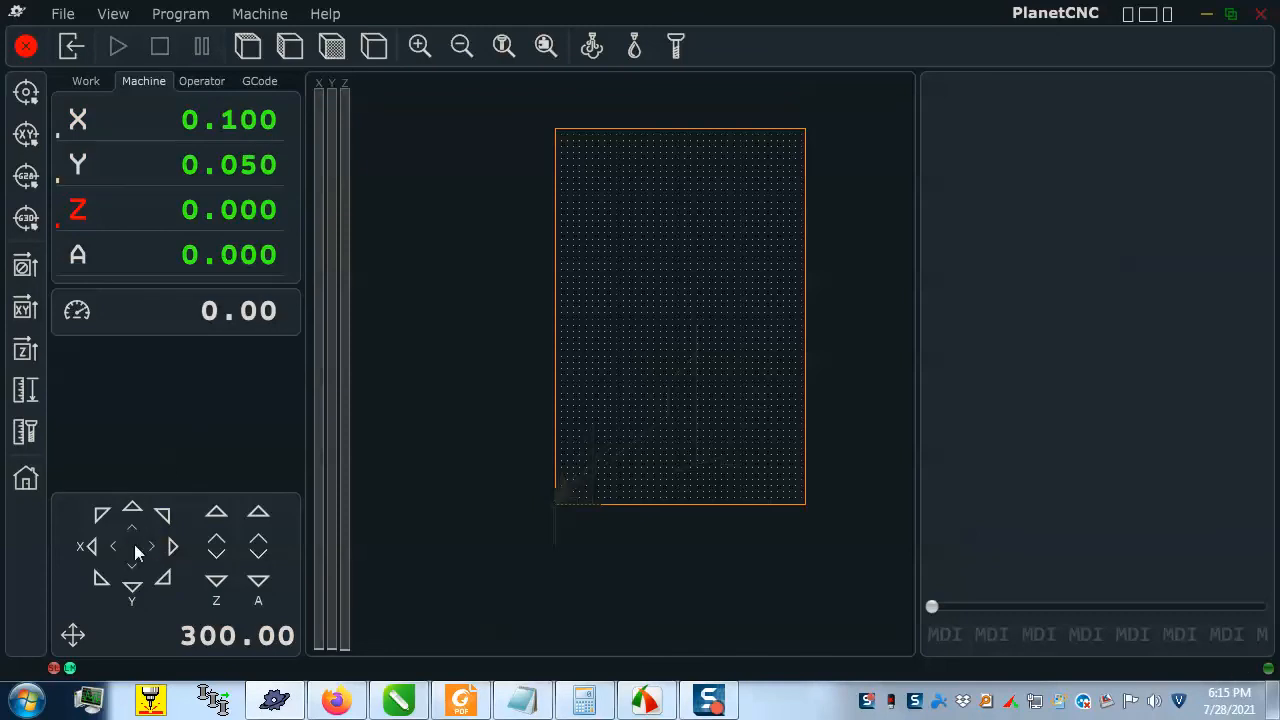
{"action": "left_click", "coordinate": [113, 546]}
{"action": "left_click", "coordinate": [113, 546]}
{"action": "left_click", "coordinate": [172, 547]}
- Open the Handwheel page of the Jogging settings
{"action": "key", "text": "ctrl+p"}
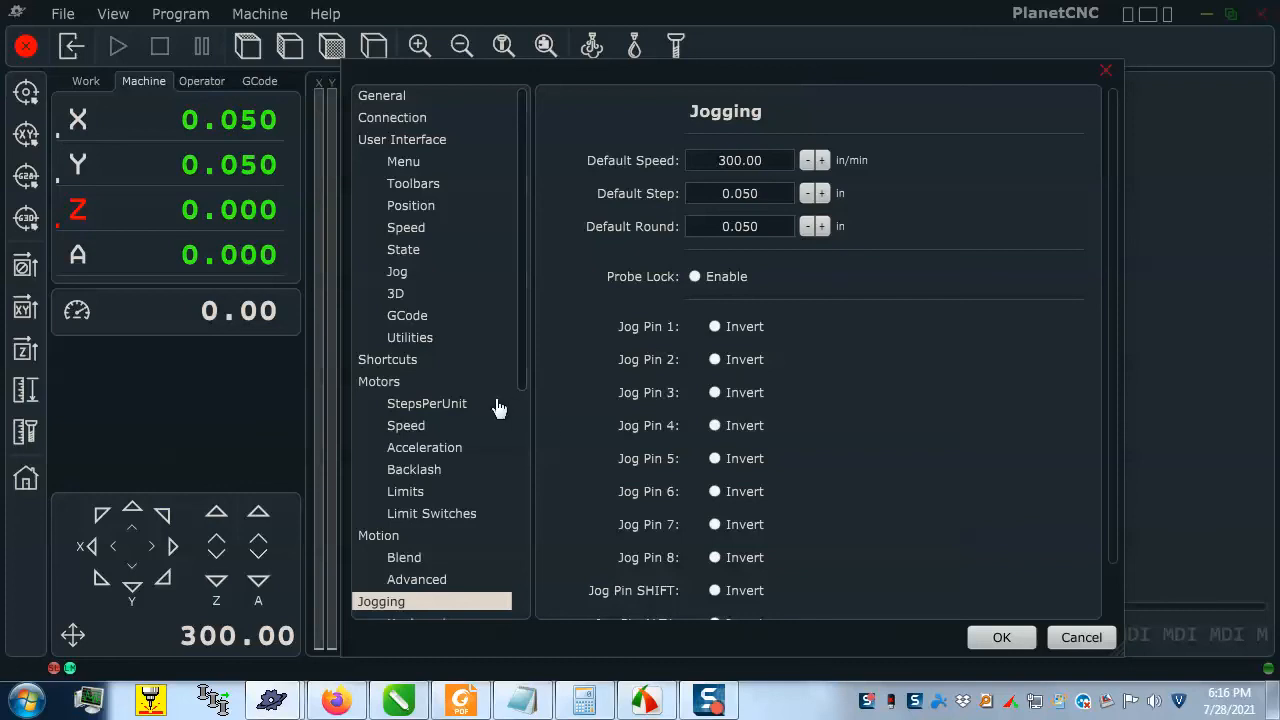
{"action": "left_click_drag", "start_coordinate": [524, 354], "coordinate": [507, 445]}
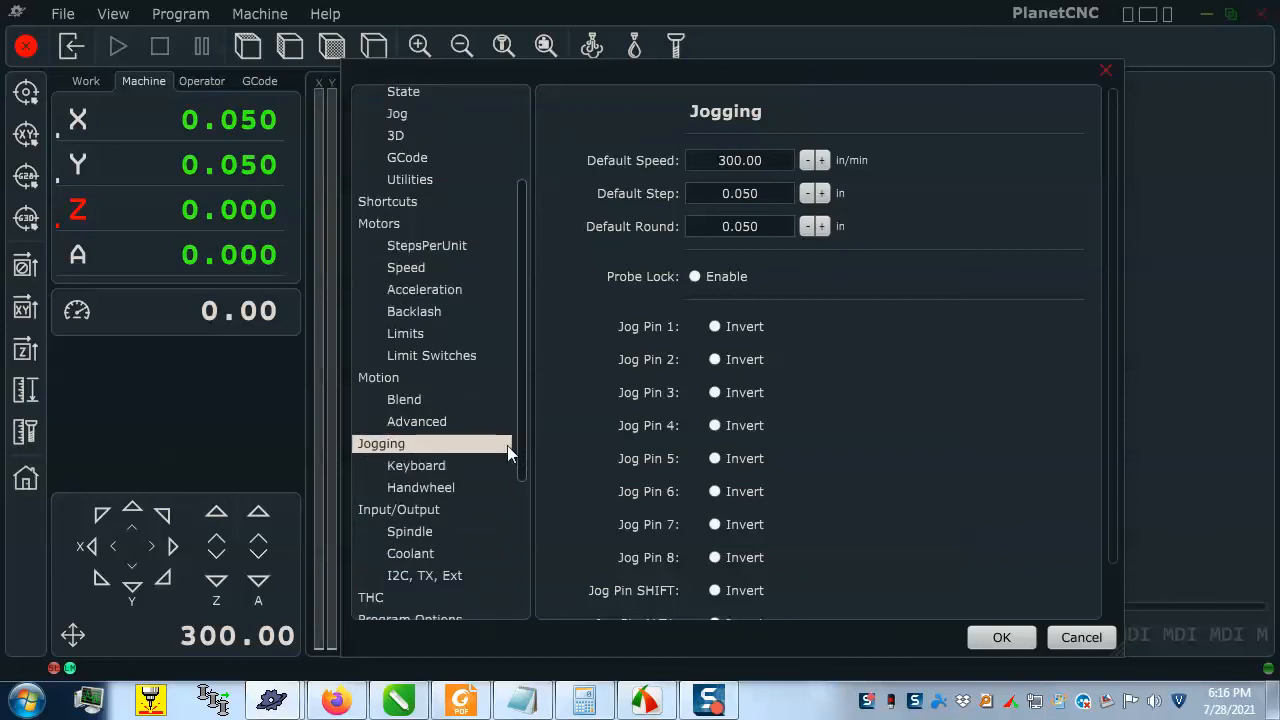
{"action": "left_click", "coordinate": [420, 490]}
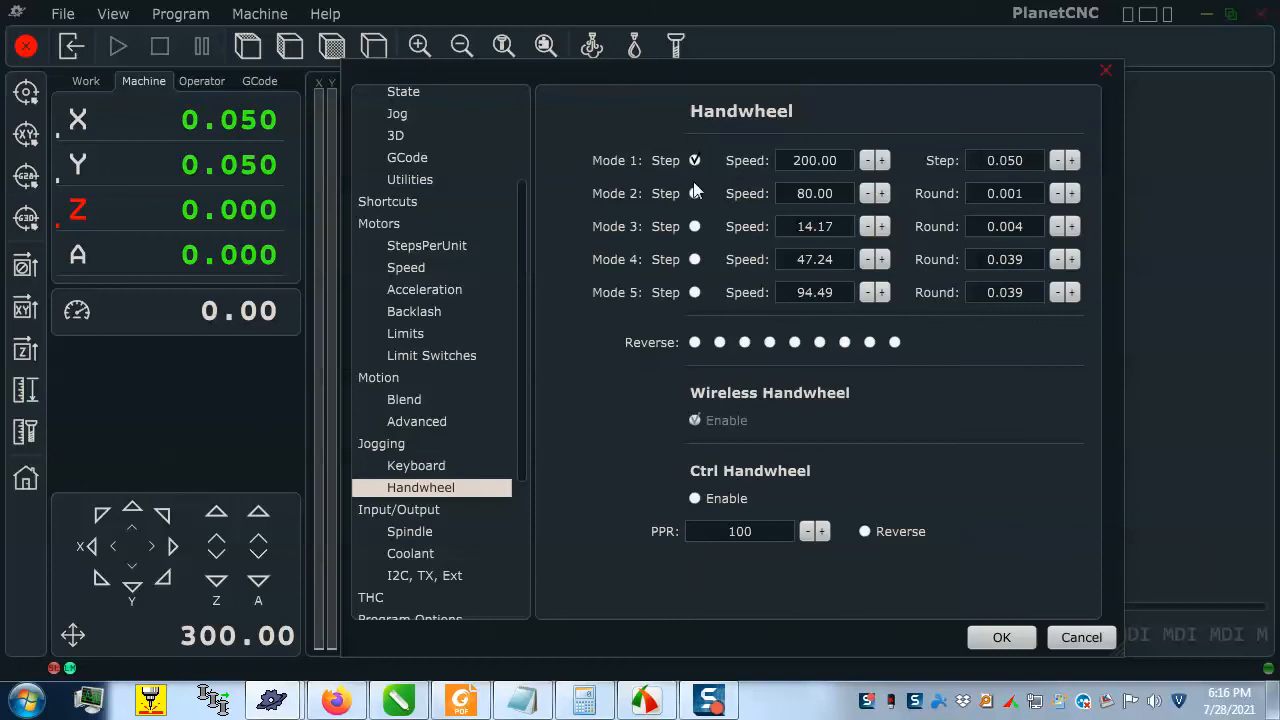
- Look through the PlanetCNC_TNG.pdf manual in Foxit Reader, and return to the PlanetCNC Handwheel settings
{"action": "left_click", "coordinate": [460, 700]}
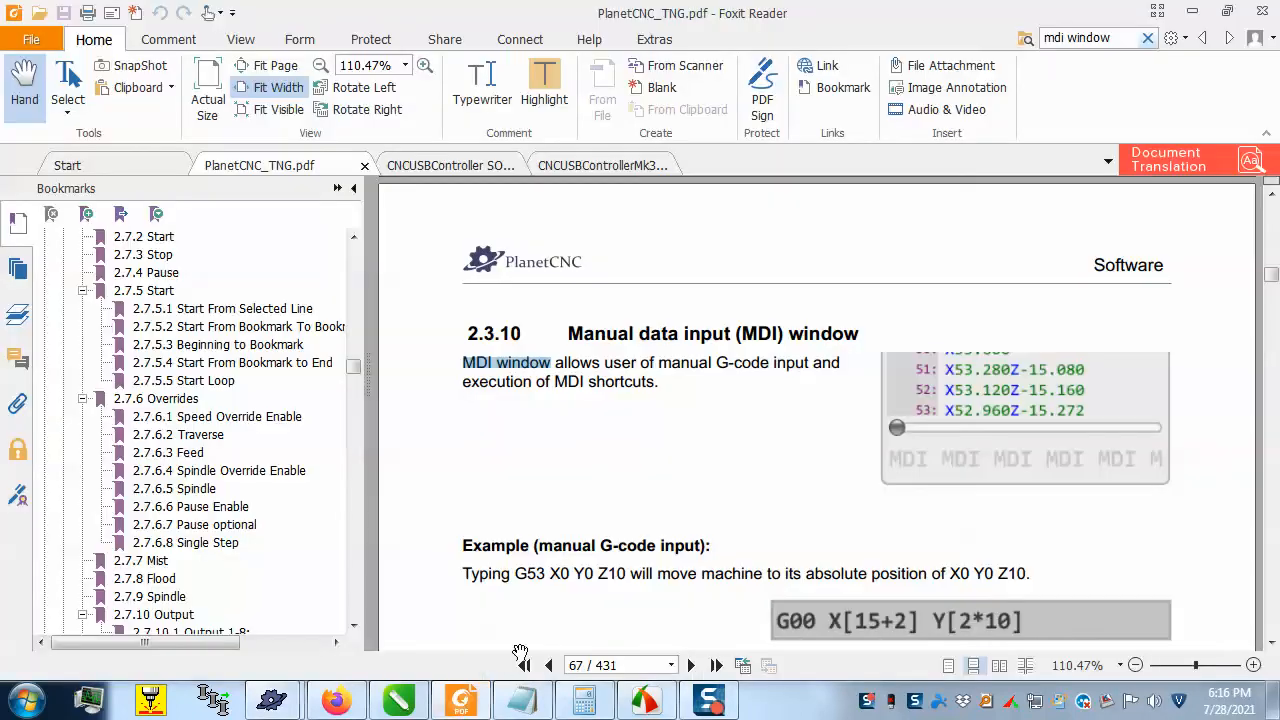
{"action": "scroll", "coordinate": [660, 475], "scroll_direction": "up", "scroll_amount": 10}
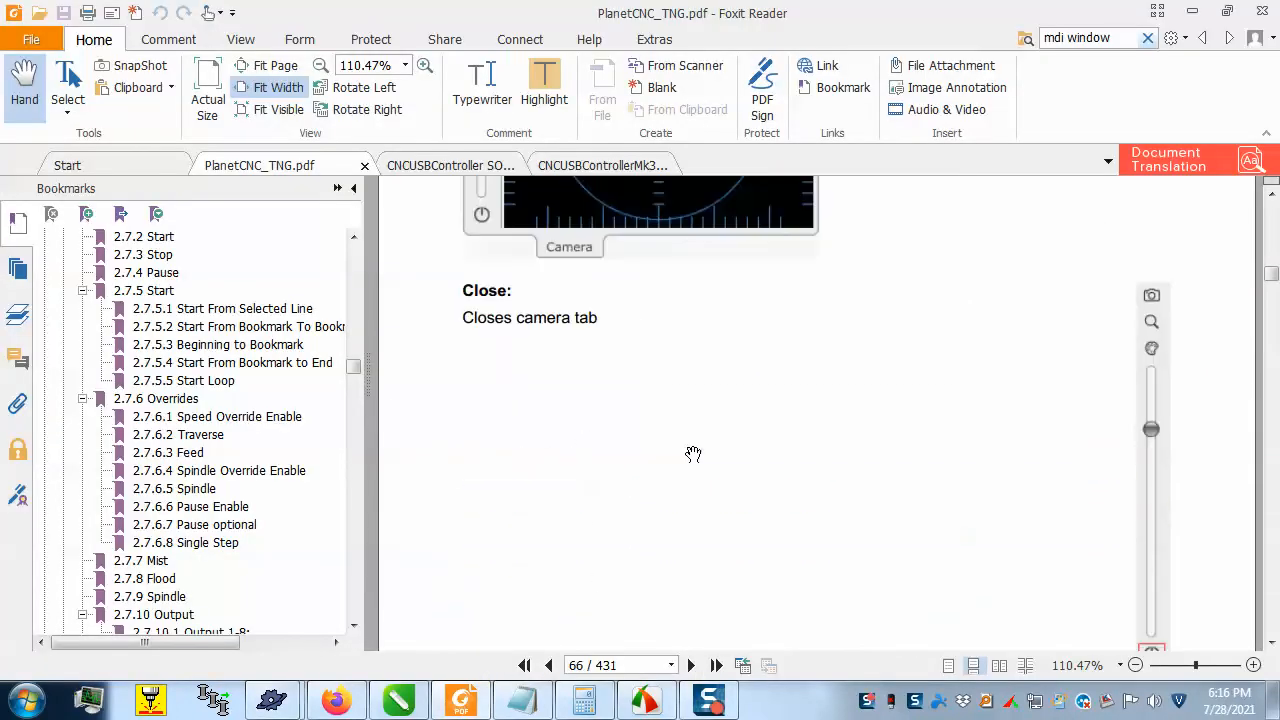
{"action": "scroll", "coordinate": [674, 556], "scroll_direction": "down", "scroll_amount": 5}
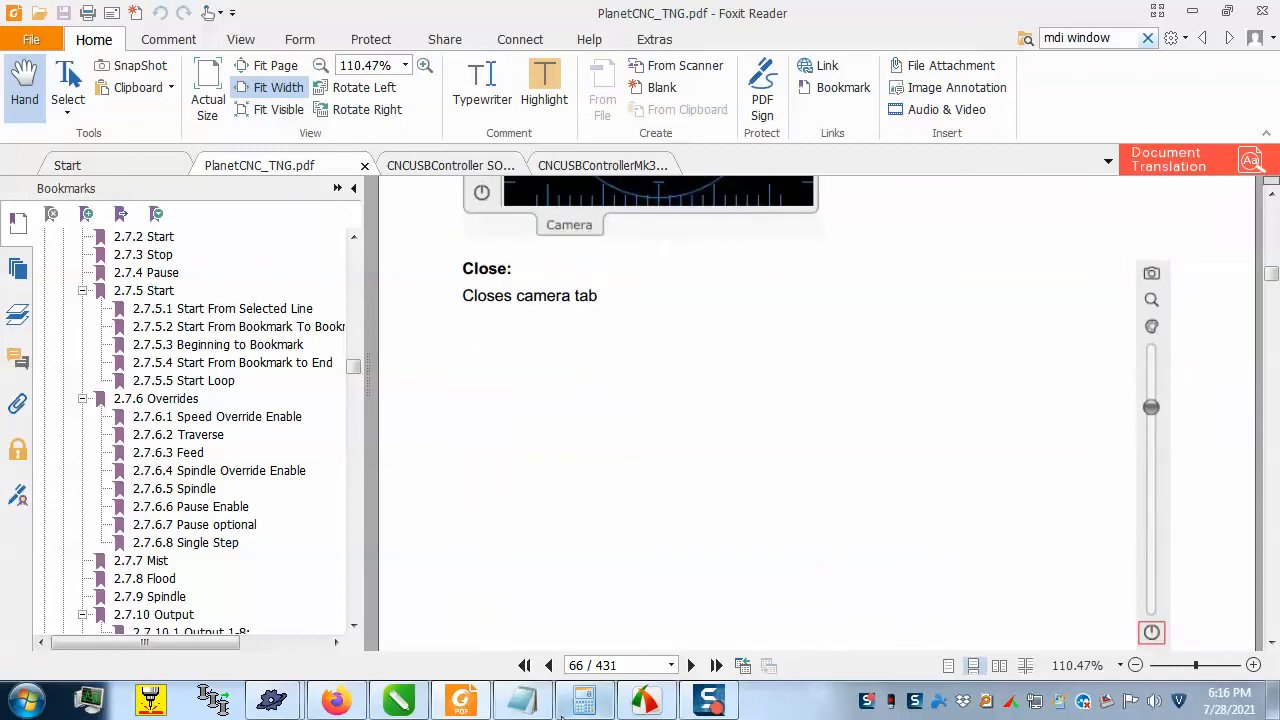
{"action": "key", "text": "alt+Tab"}
{"action": "left_click", "coordinate": [655, 322]}
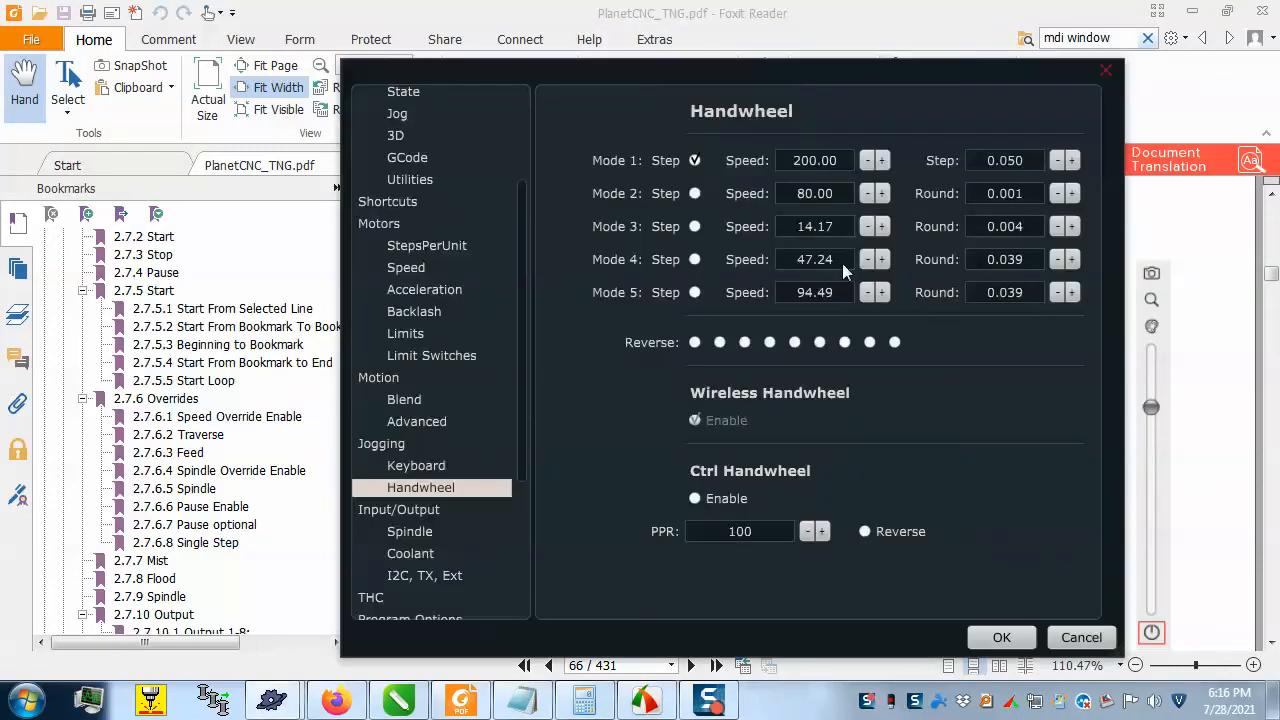
- Switch handwheel Mode 1's Step option off and on again, and cancel the settings
{"action": "left_click", "coordinate": [696, 163]}
{"action": "left_click", "coordinate": [696, 160]}
{"action": "left_click", "coordinate": [1080, 637]}
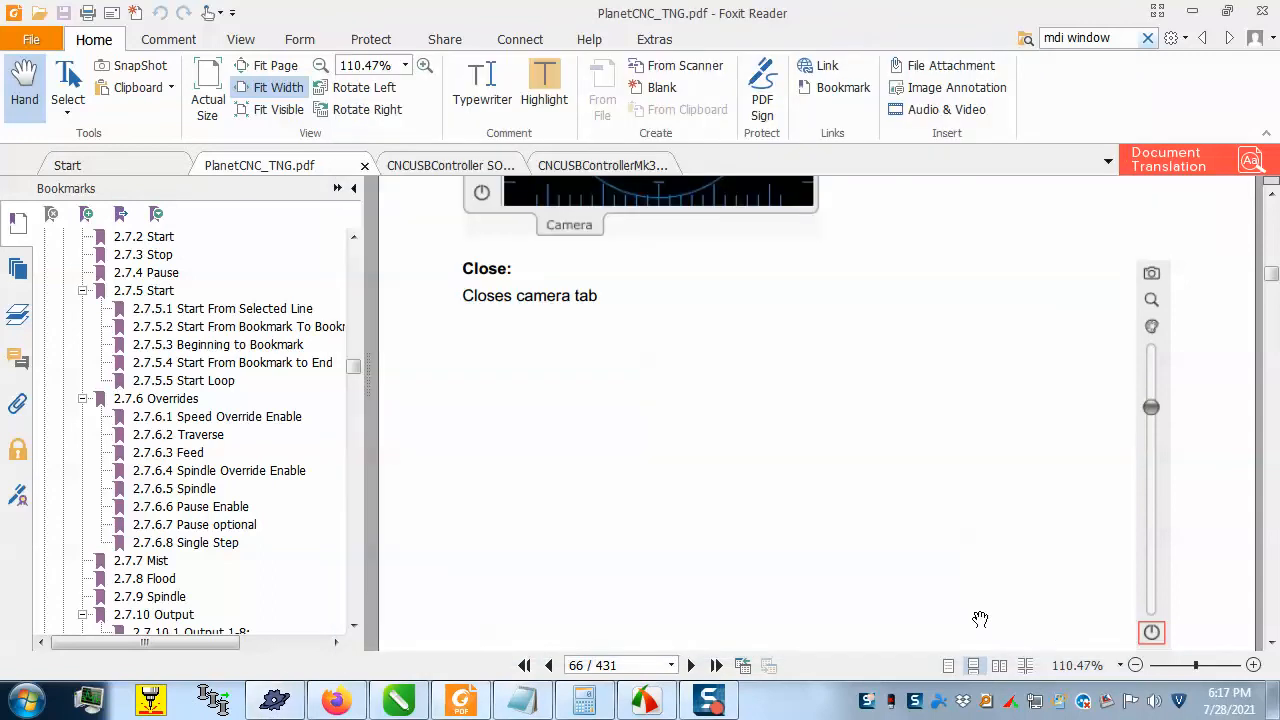
{"action": "mouse_move", "coordinate": [335, 703]}
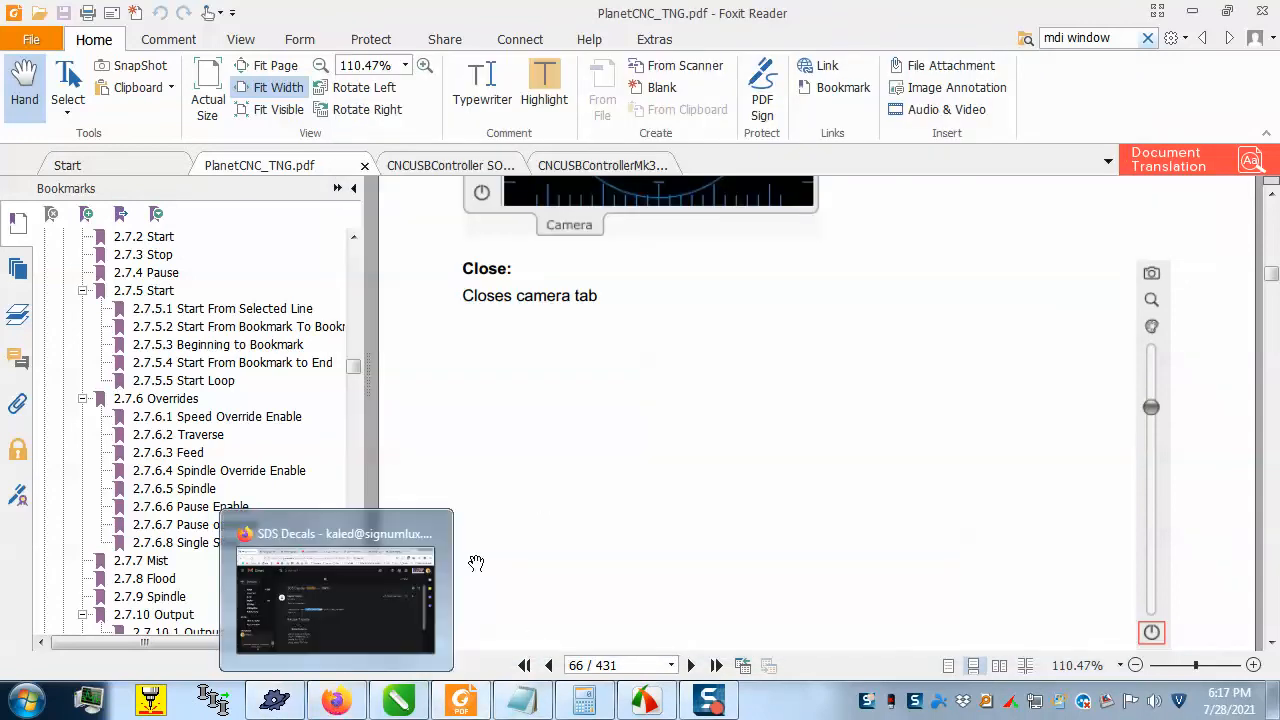
{"action": "left_click", "coordinate": [345, 703]}
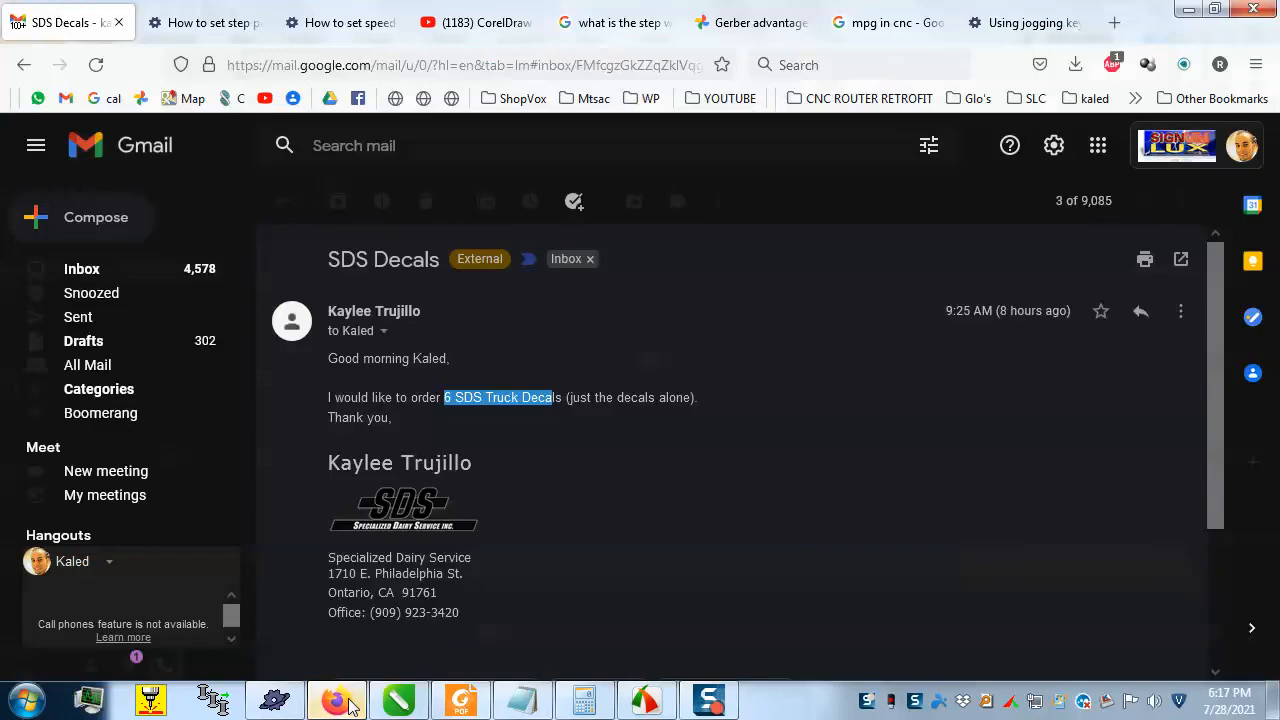
{"action": "left_click", "coordinate": [268, 700]}
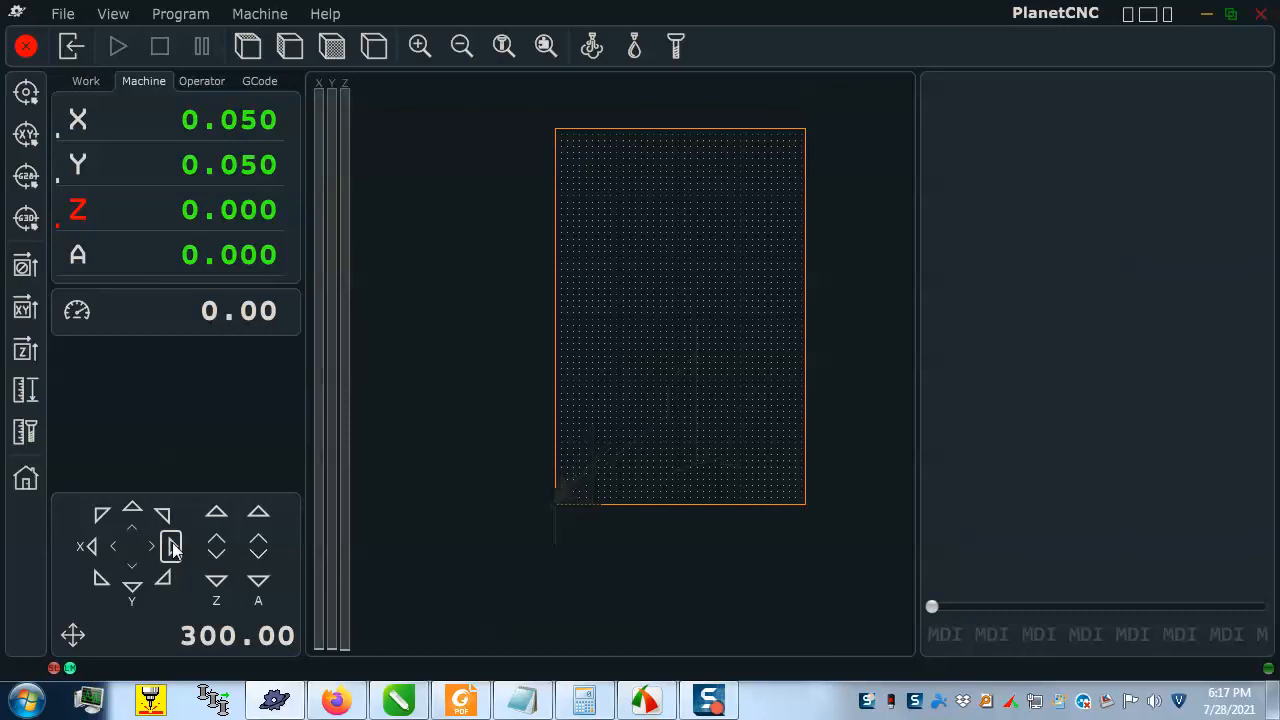
- Review the Mode 1 speed and step values in the Handwheel settings, and close the settings
{"action": "key", "text": "ctrl+p"}
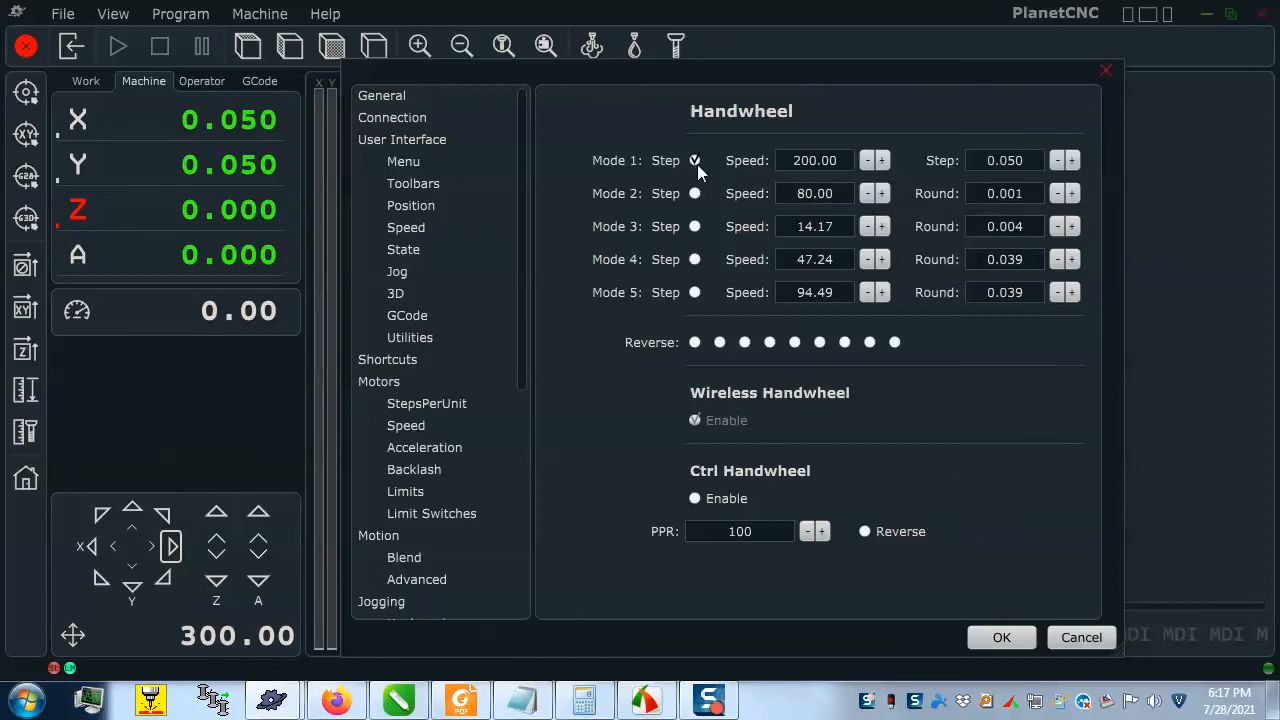
{"action": "left_click", "coordinate": [819, 159]}
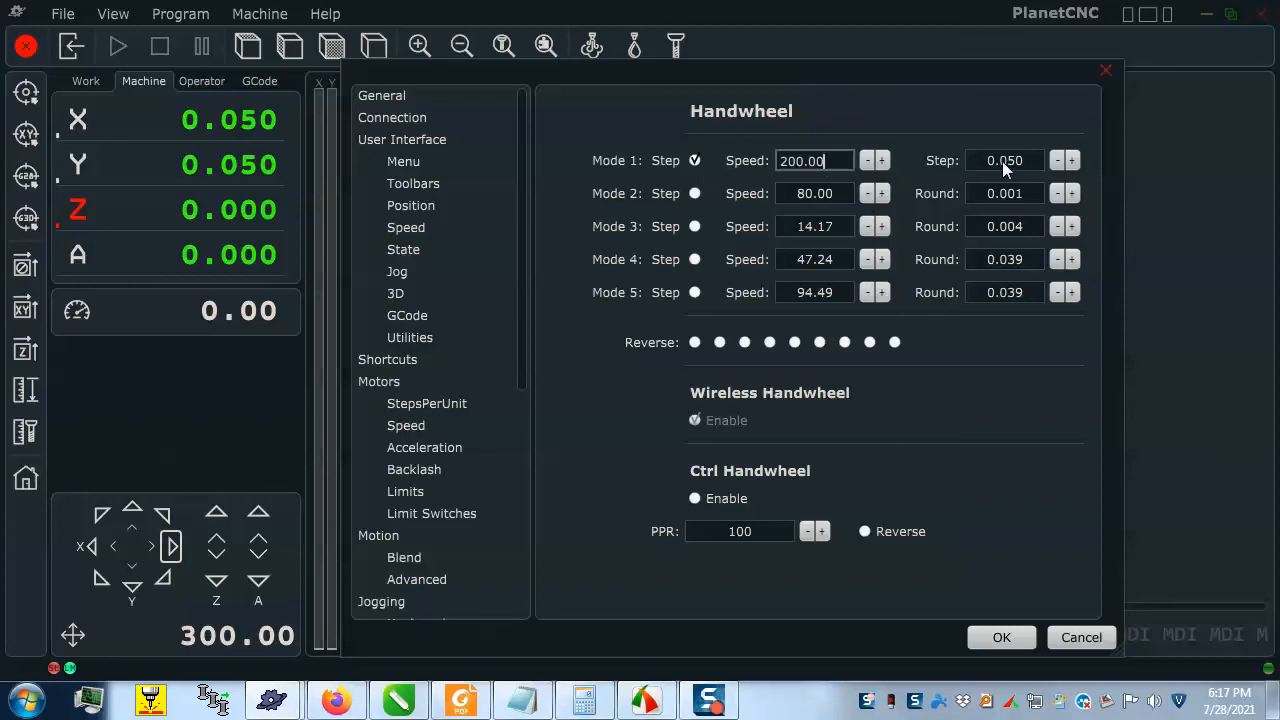
{"action": "key", "text": "Return"}
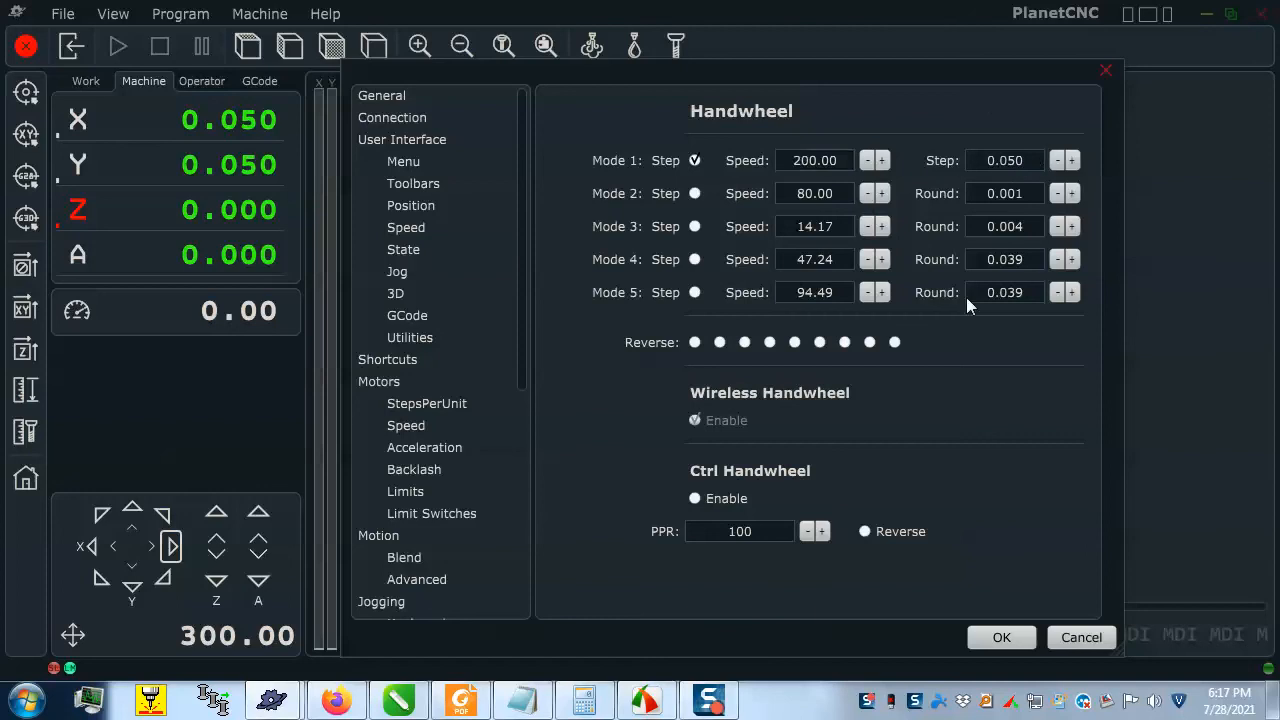
{"action": "left_click", "coordinate": [1001, 637]}
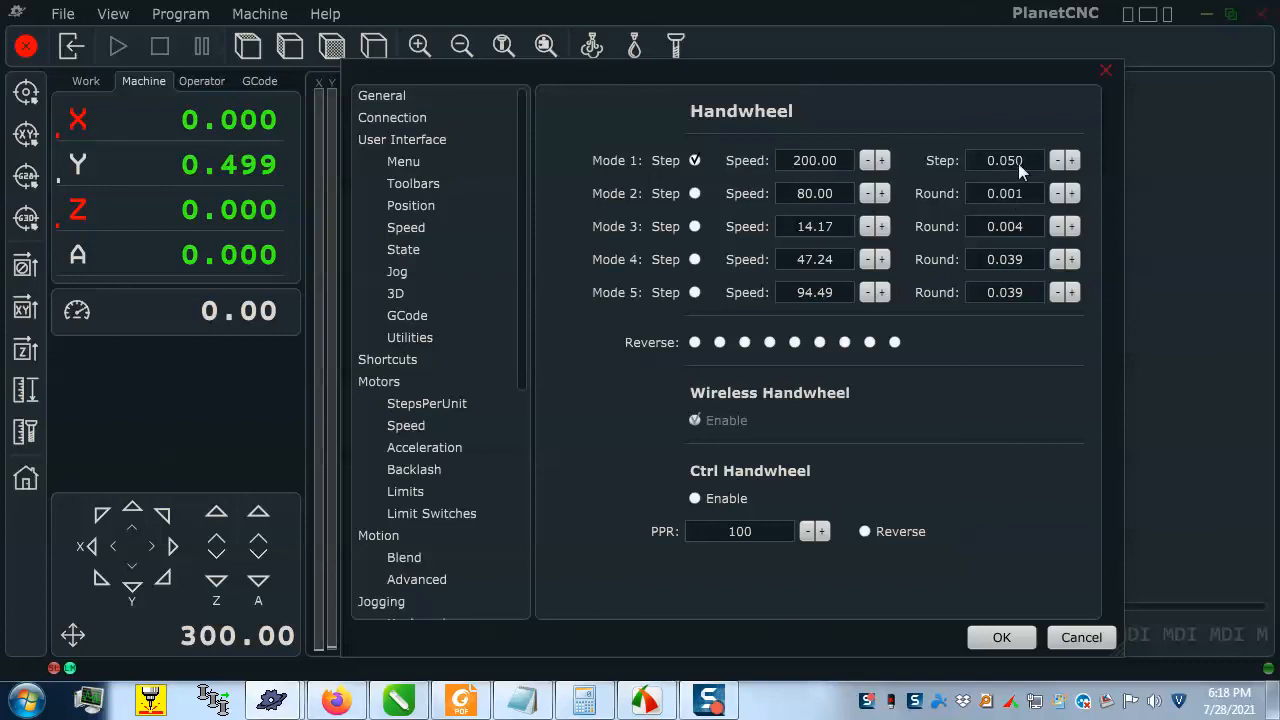
{"action": "left_click", "coordinate": [1069, 635]}
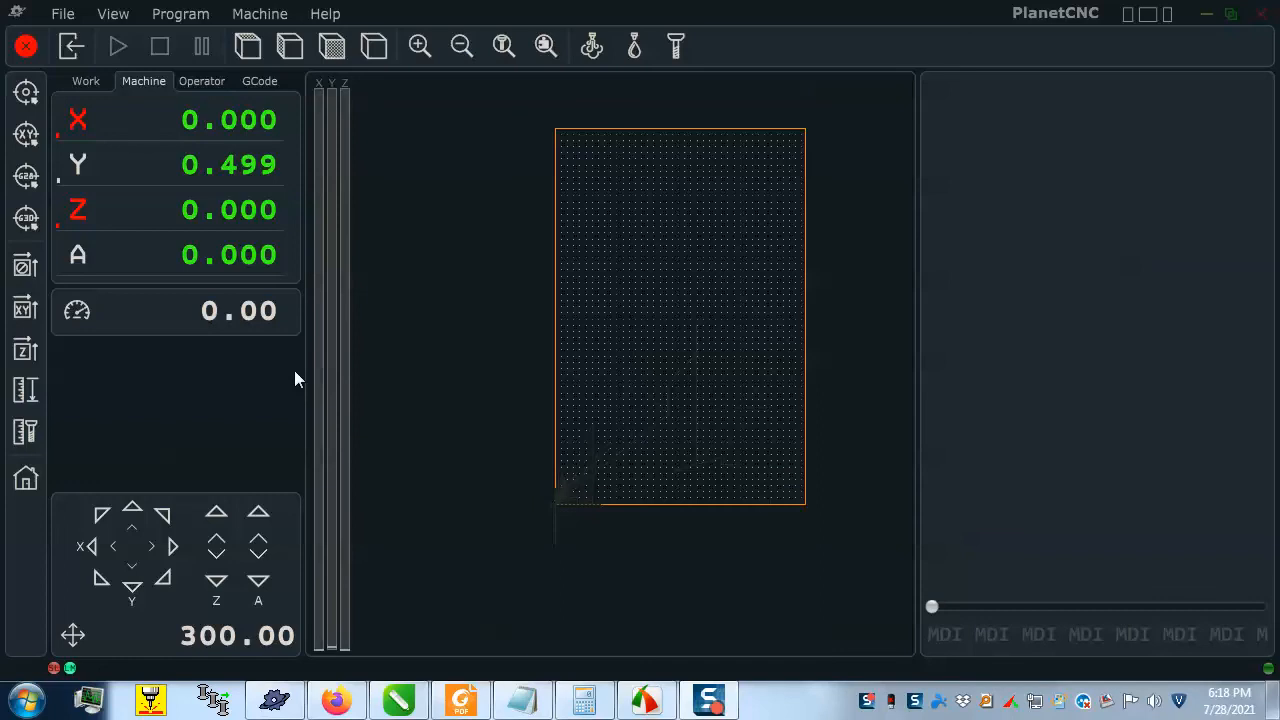
- Send the machine to XY zero, and move Y in the positive direction by single increments to about 0.45 in
{"action": "left_click", "coordinate": [27, 133]}
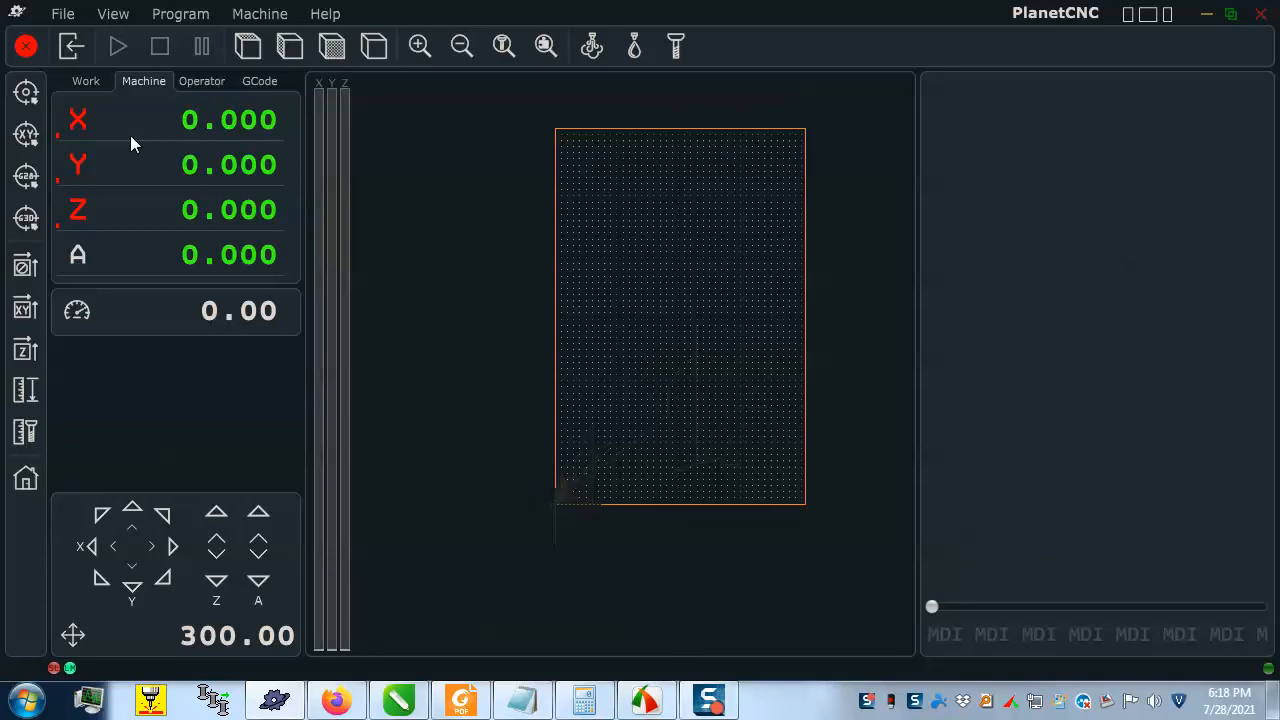
{"action": "key", "text": "Up"}
{"action": "key", "text": "Up"}
{"action": "key", "text": "Up"}
{"action": "key", "text": "Up"}
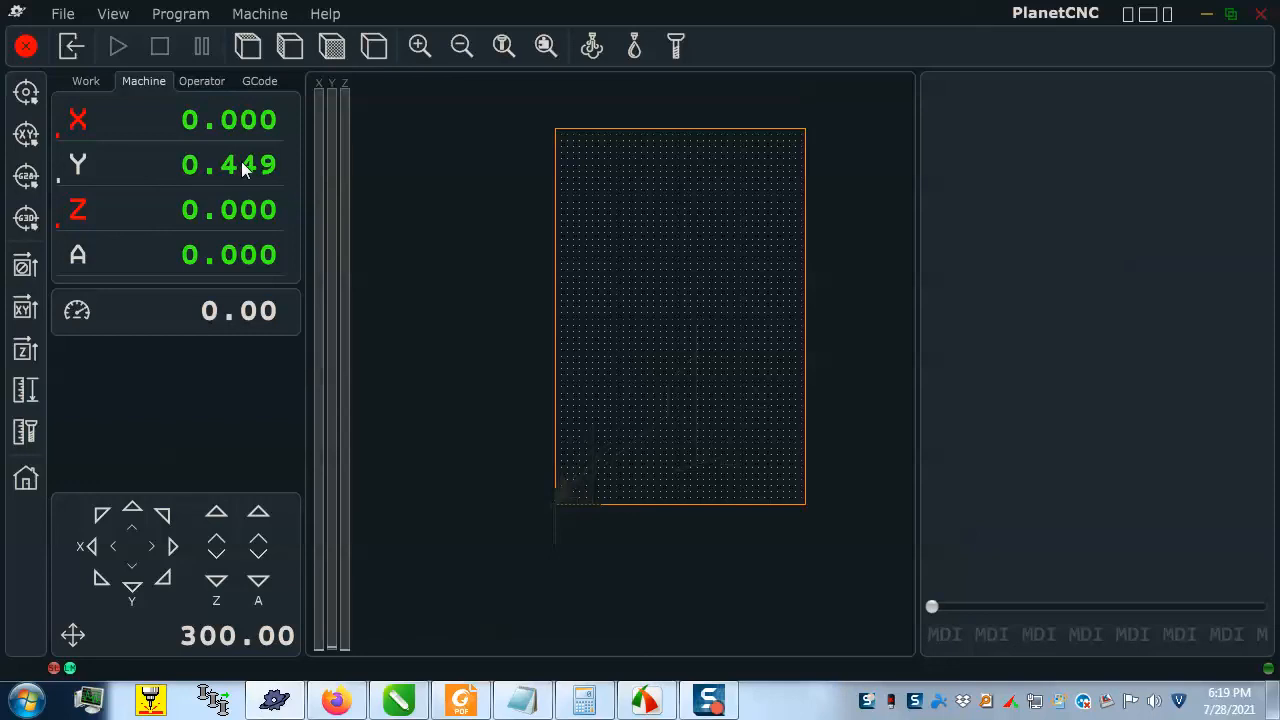
- Turn off the Step option for handwheel Mode 1, and apply the settings
{"action": "key", "text": "ctrl+p"}
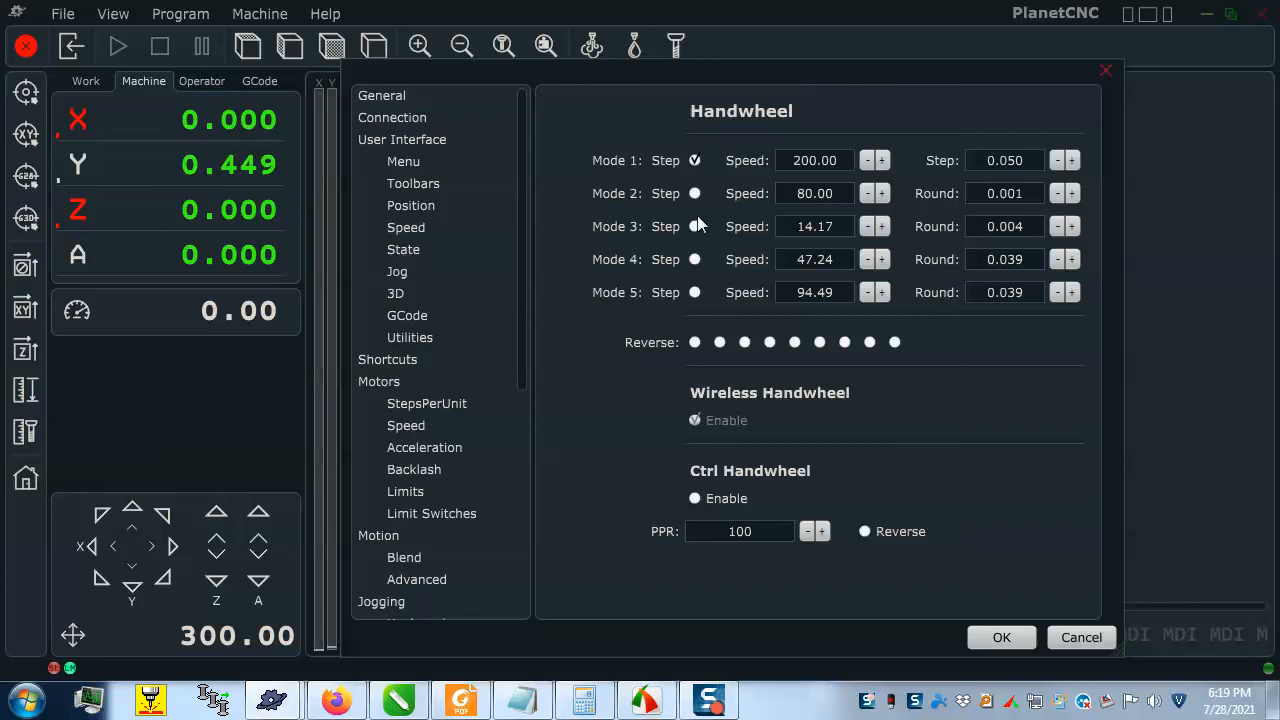
{"action": "left_click", "coordinate": [694, 160]}
{"action": "left_click", "coordinate": [1001, 638]}
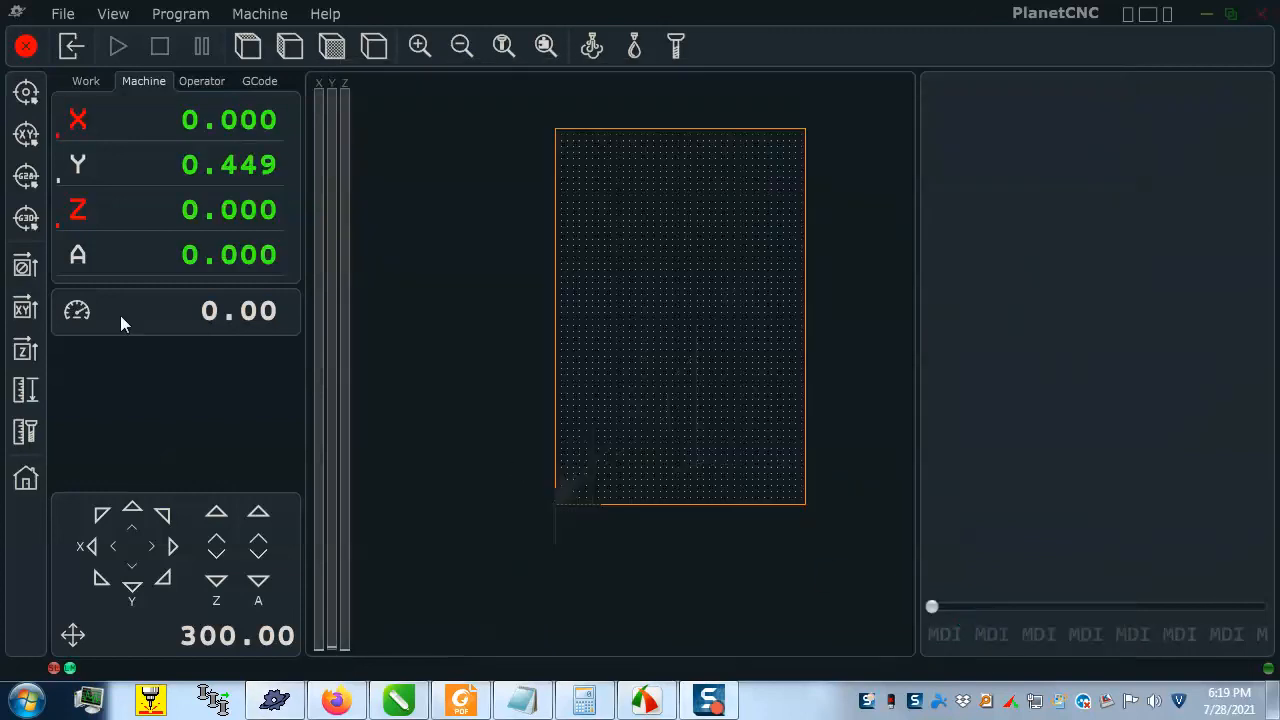
- Send the machine to XY zero, and move Y in the positive direction to about 1.5 in
{"action": "left_click", "coordinate": [22, 134]}
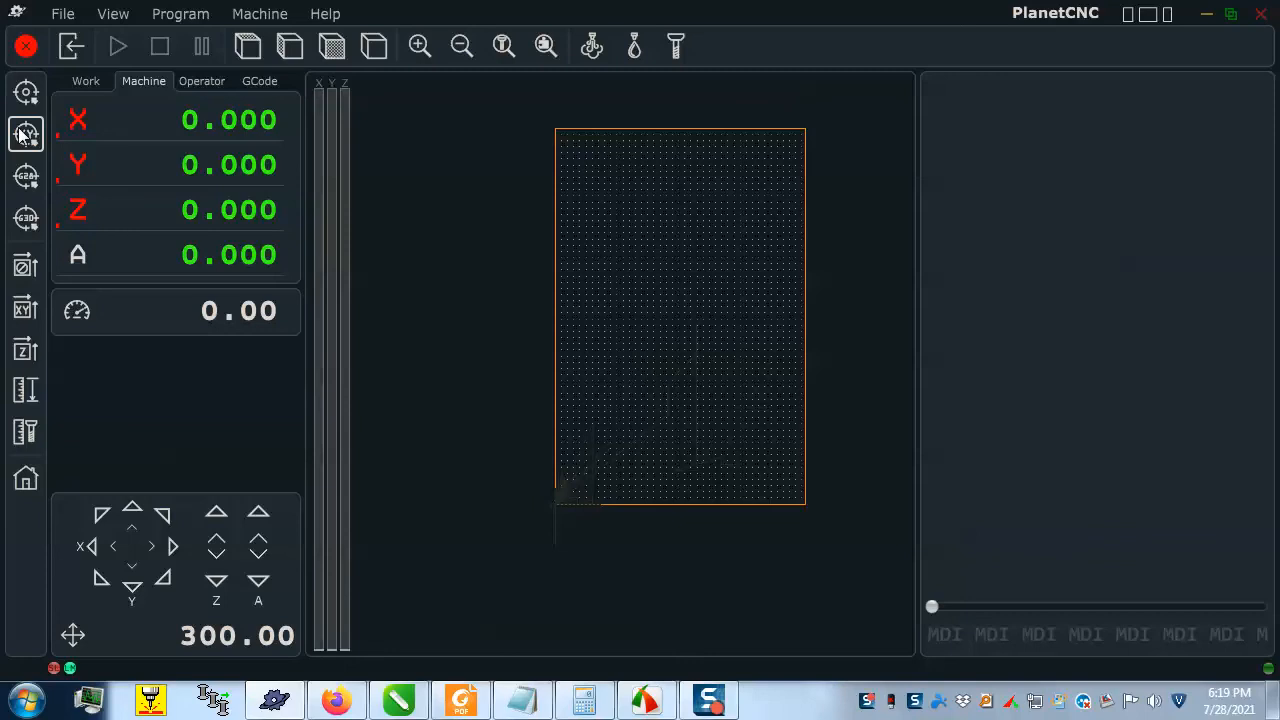
{"action": "key", "text": "Up"}
{"action": "key", "text": "Up"}
{"action": "key", "text": "Up"}
{"action": "key", "text": "Up"}
{"action": "key", "text": "Up"}
{"action": "key", "text": "Up"}
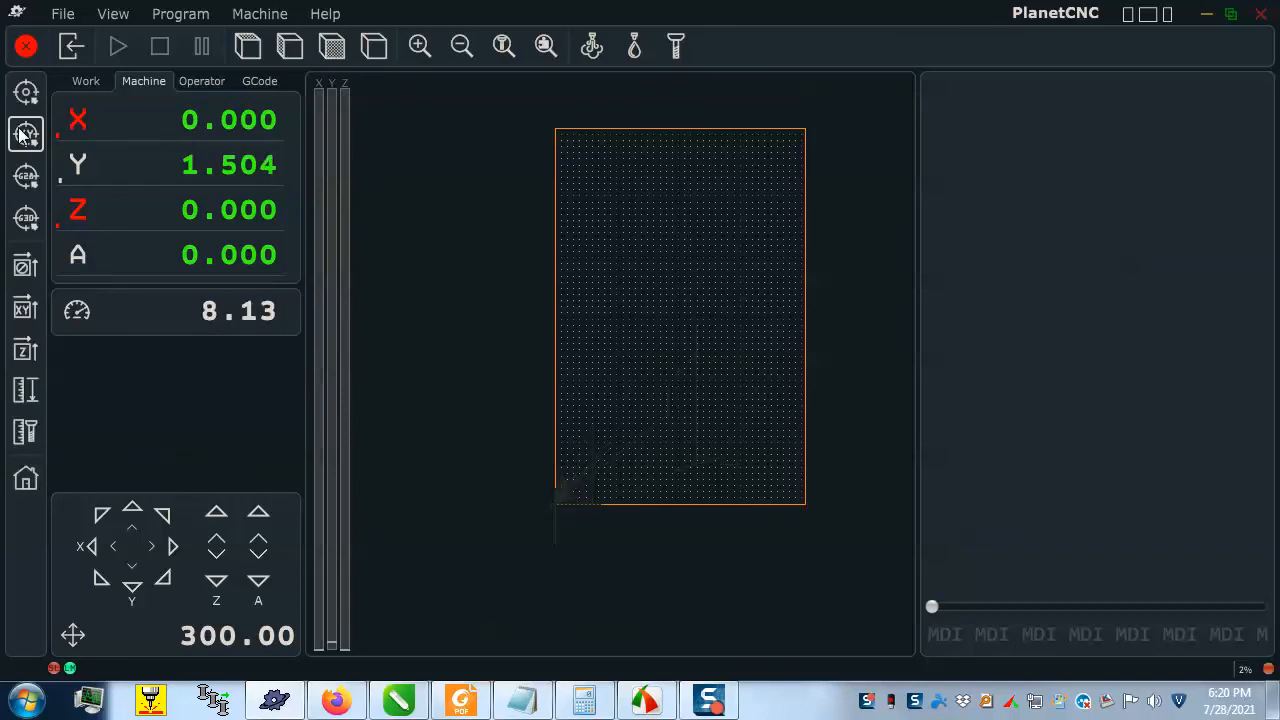
- Send the machine to XY zero, and move Y in the positive direction to about 5.3 in
{"action": "key", "text": "Up"}
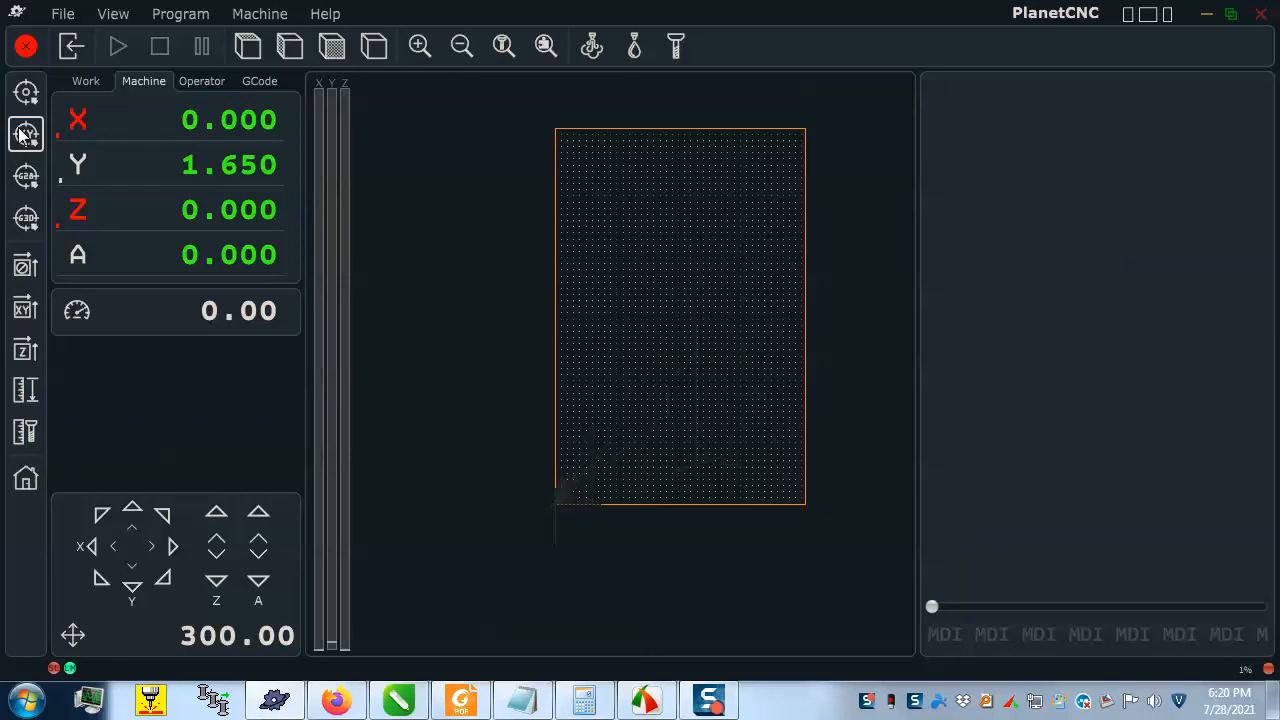
{"action": "key", "text": "Up"}
{"action": "left_click", "coordinate": [20, 135]}
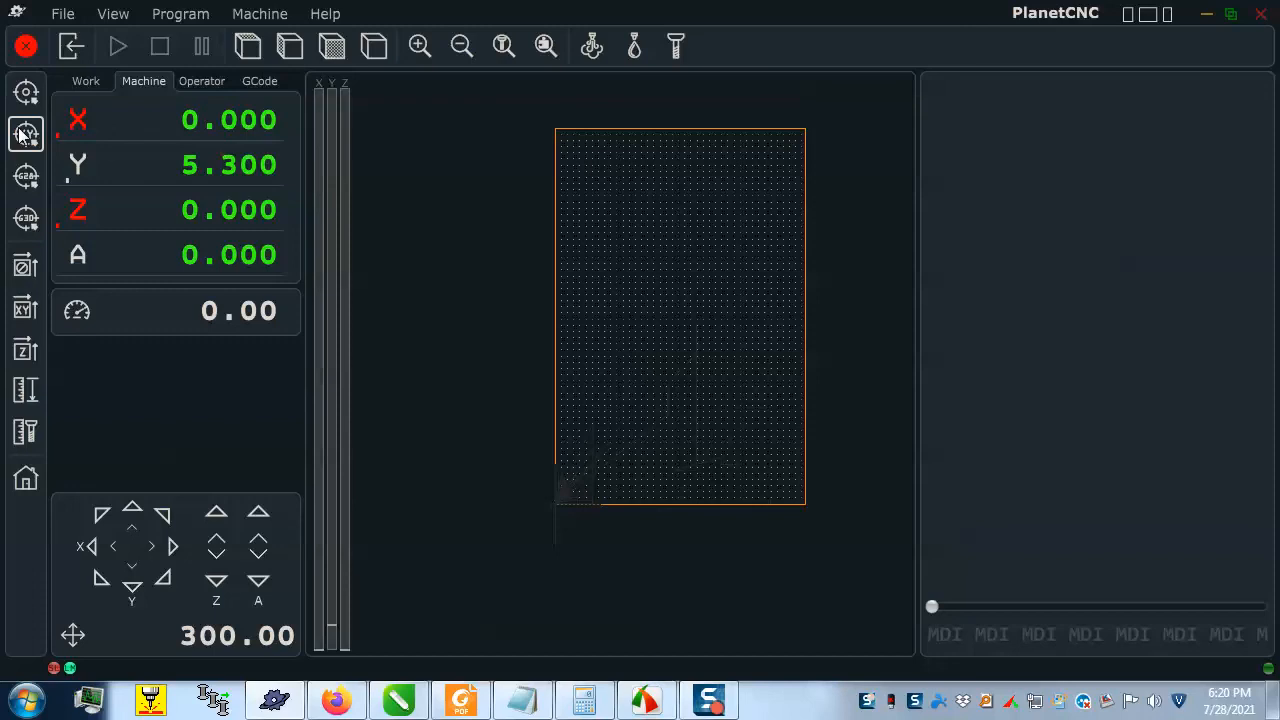
{"action": "left_click", "coordinate": [22, 135]}
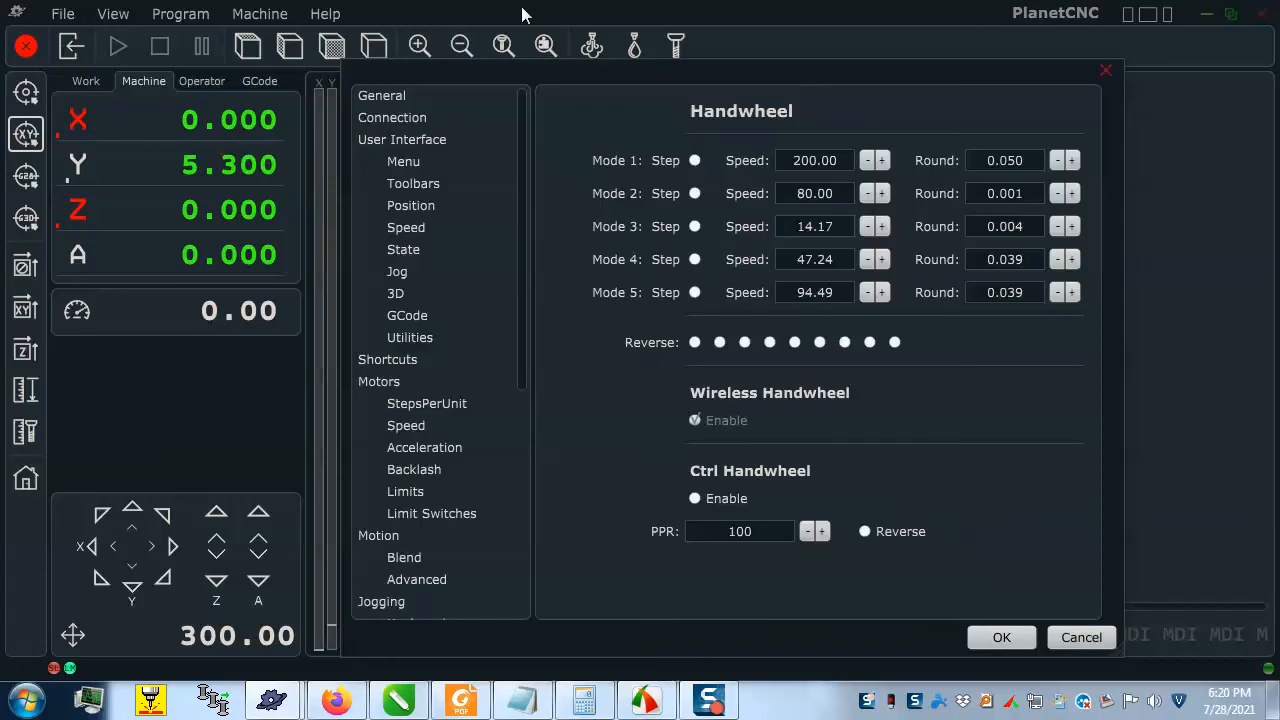
- Set the handwheel Mode 1 Round value to 0.005, and apply the settings
{"action": "left_click", "coordinate": [1012, 162]}
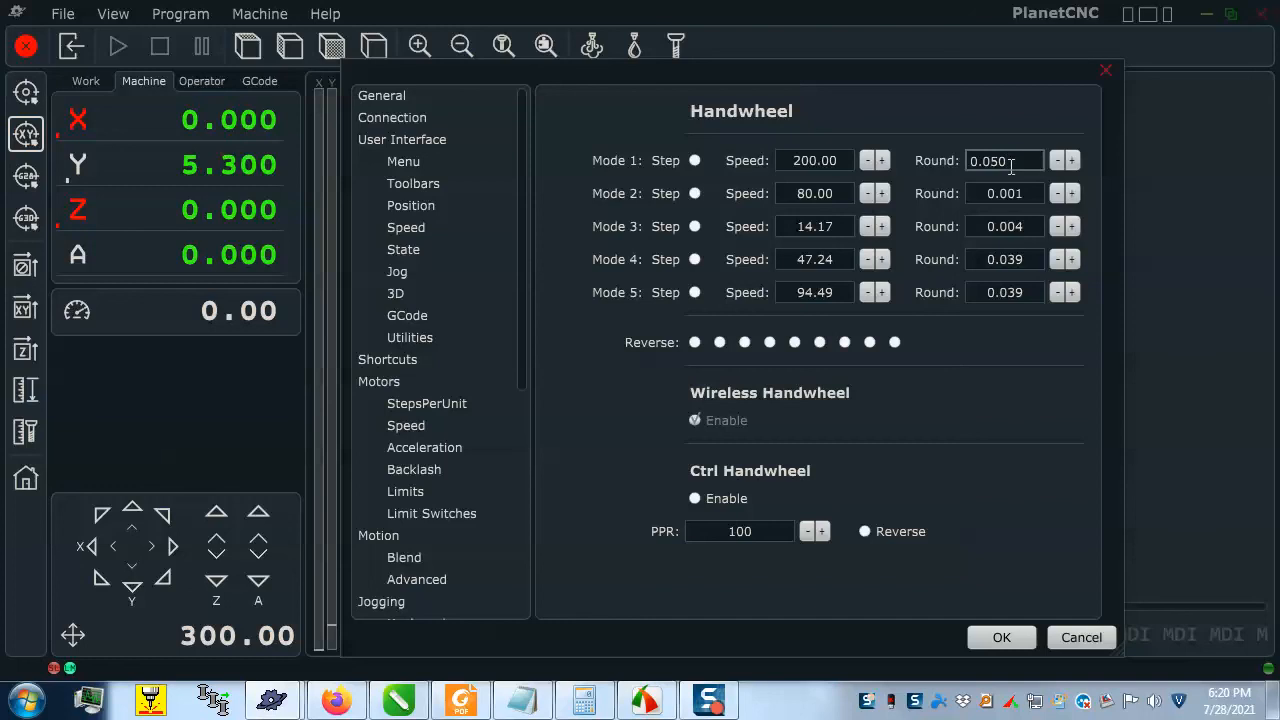
{"action": "key", "text": "BackSpace"}
{"action": "key", "text": "BackSpace"}
{"action": "type", "text": "05"}
{"action": "left_click", "coordinate": [1000, 638]}
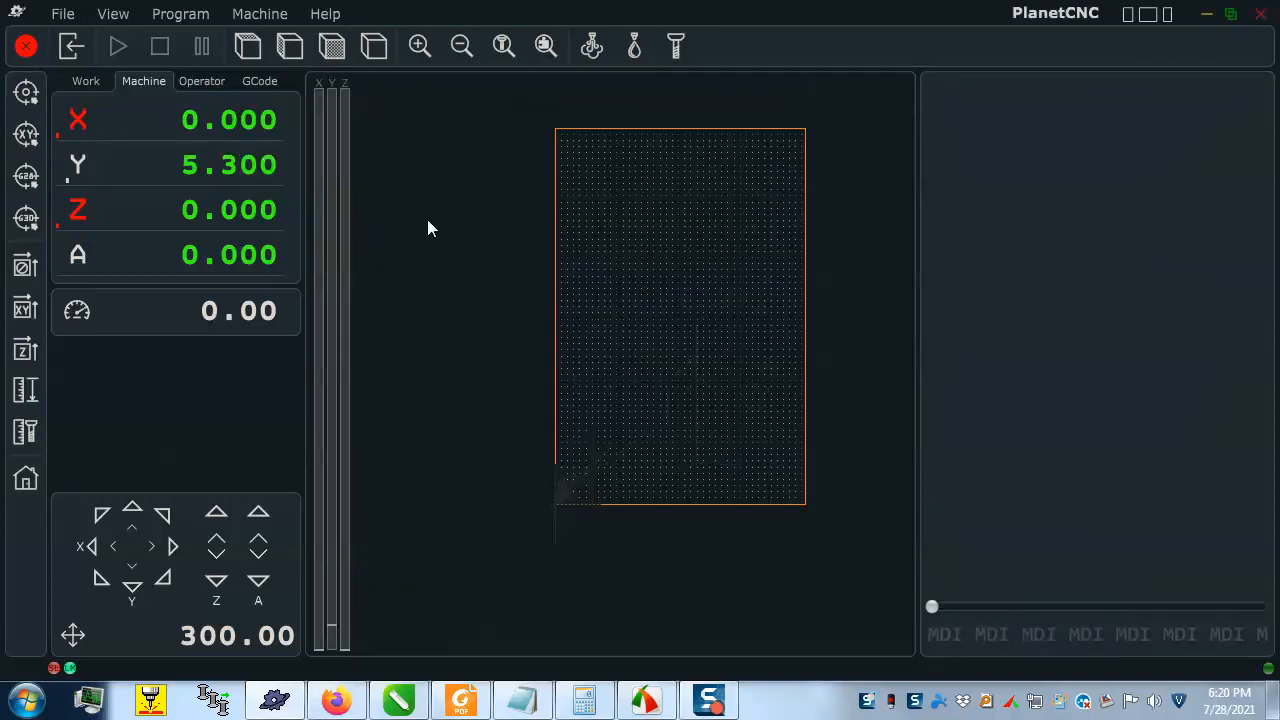
- Send the machine to XY zero, and move Y in the positive direction to about 10 in
{"action": "left_click", "coordinate": [25, 136]}
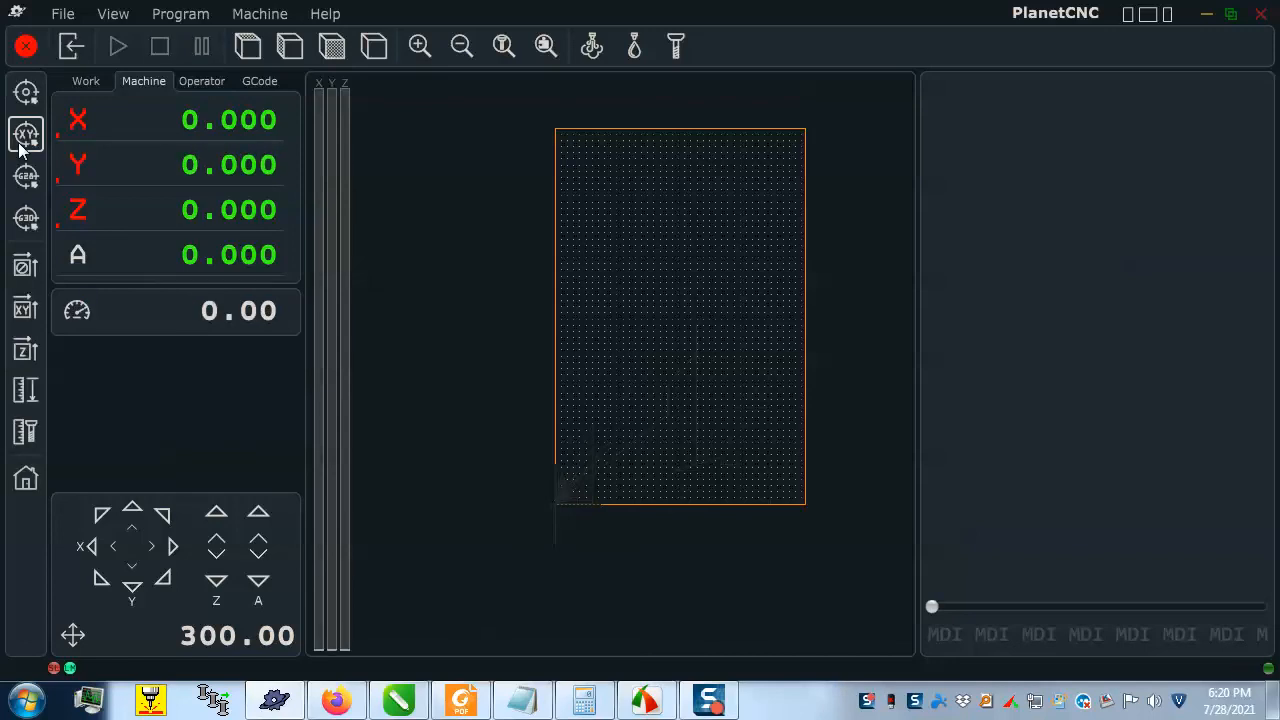
{"action": "key", "text": "Up"}
{"action": "key", "text": "Up"}
{"action": "key", "text": "Up"}
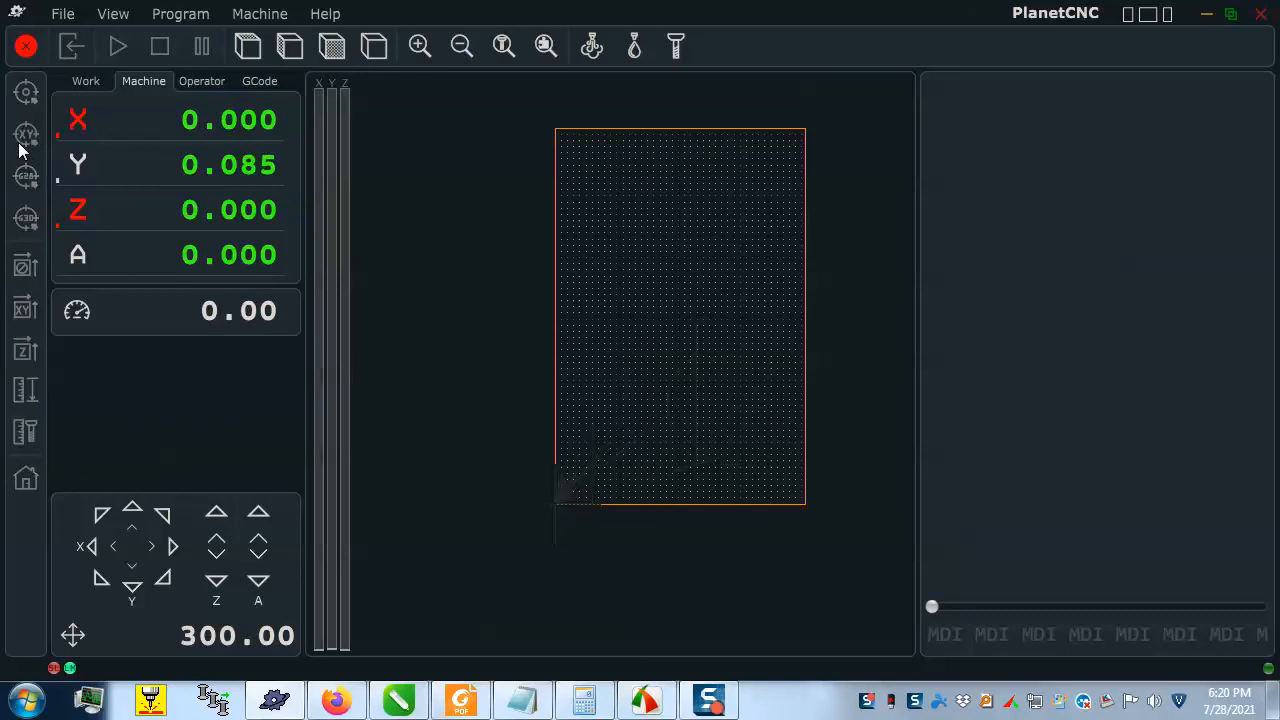
{"action": "key", "text": "Up"}
{"action": "key", "text": "Up"}
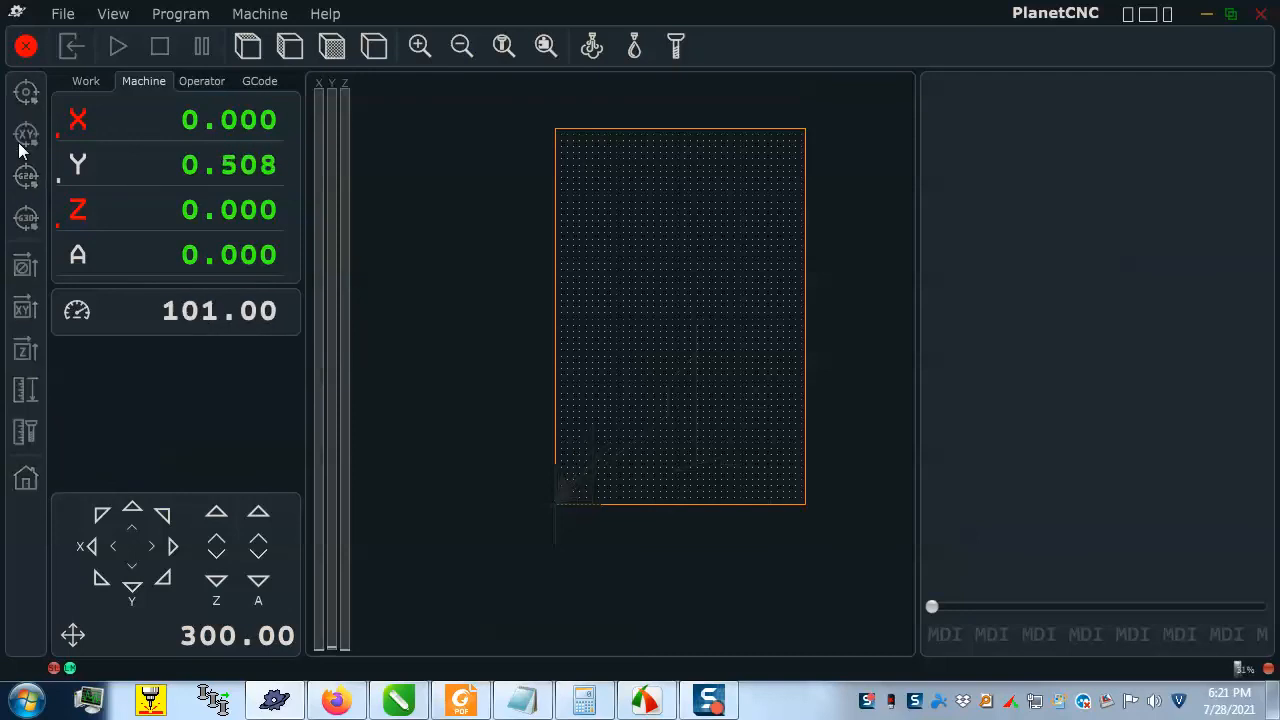
{"action": "key", "text": "Up"}
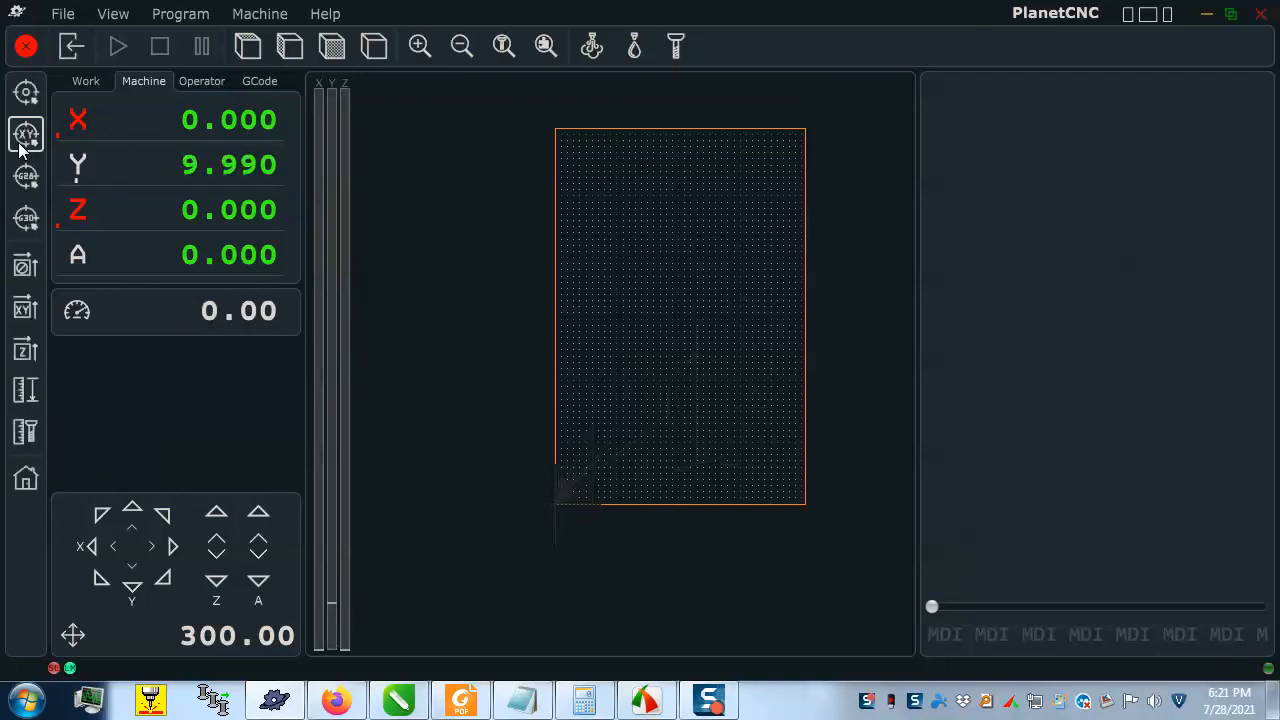
- Move Y in the negative direction and then slightly forward again, to about 9.665 in
{"action": "key", "text": "Down"}
{"action": "key", "text": "Down"}
{"action": "key", "text": "Down"}
{"action": "key", "text": "Up"}
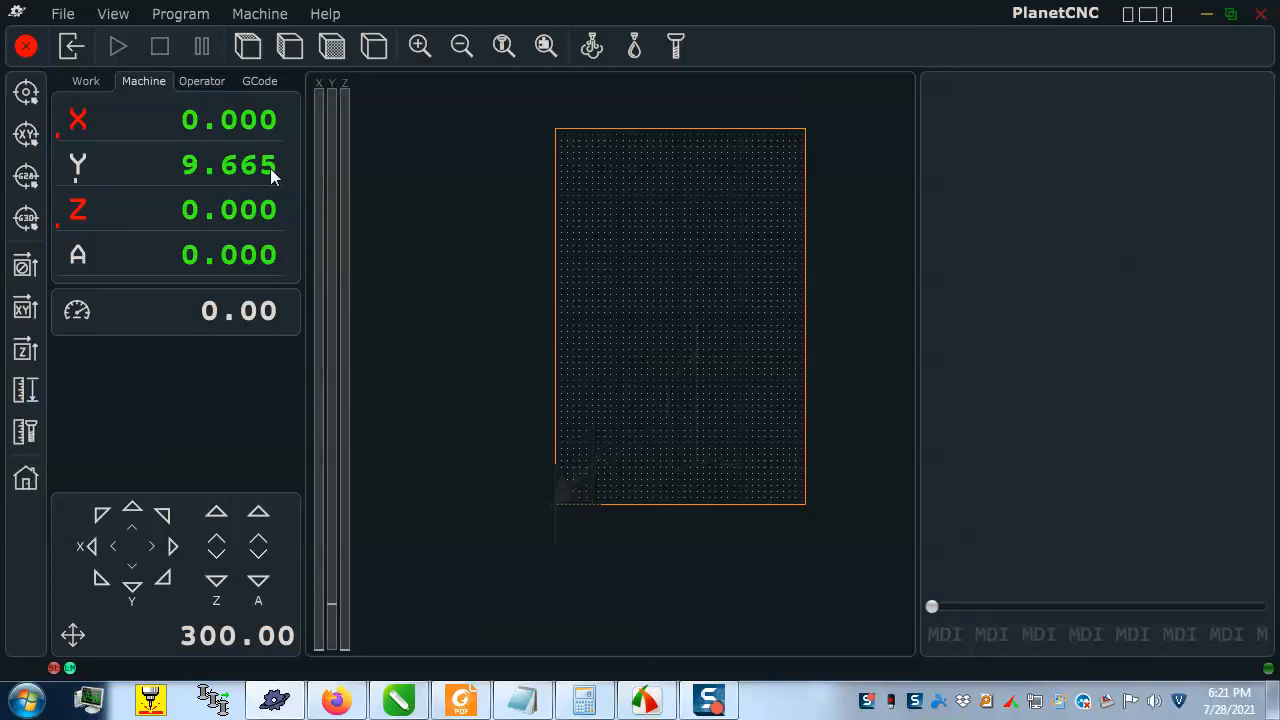
{"action": "key", "text": "Up"}
- Set the handwheel Mode 1 Round value to 1, check it in the settings, and close them
{"action": "key", "text": "ctrl+p"}
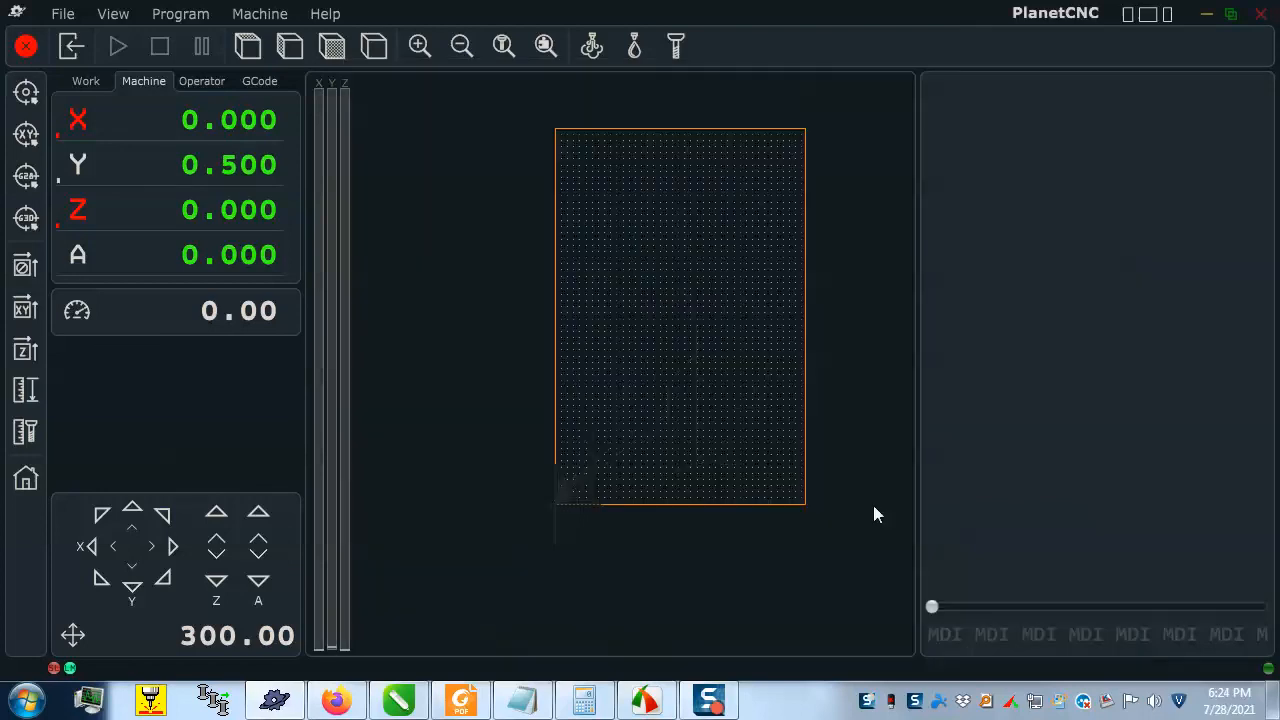
{"action": "key", "text": "ctrl+p"}
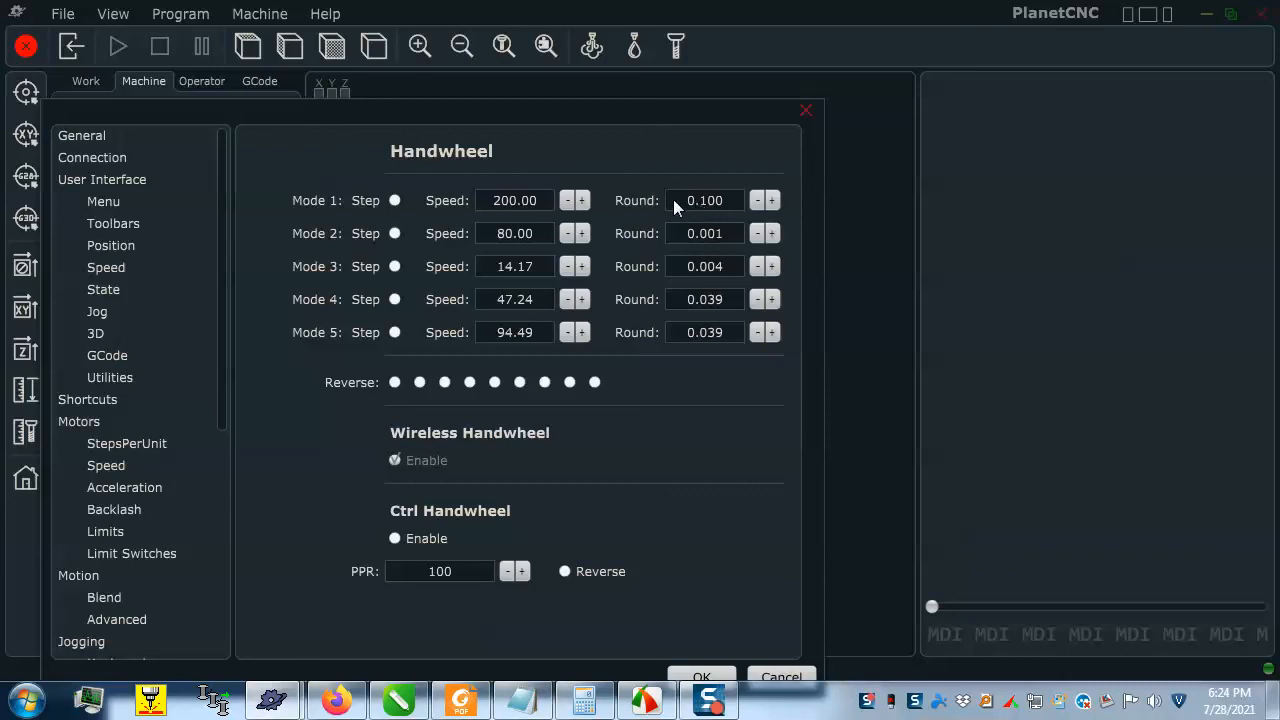
{"action": "left_click", "coordinate": [736, 201]}
{"action": "left_click", "coordinate": [729, 201]}
{"action": "left_click_drag", "start_coordinate": [716, 205], "coordinate": [627, 200]}
{"action": "type", "text": "1"}
{"action": "key", "text": "Return"}
{"action": "left_click", "coordinate": [700, 676]}
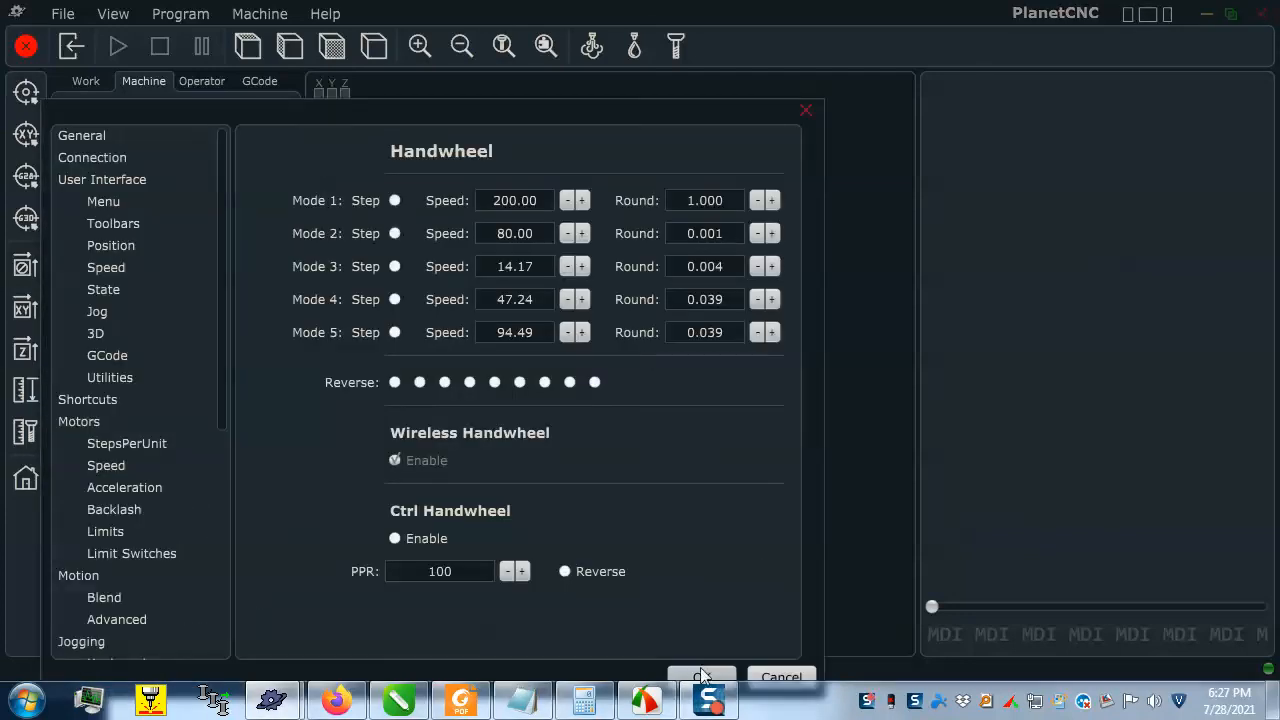
{"action": "left_click_drag", "start_coordinate": [629, 106], "coordinate": [690, 67]}
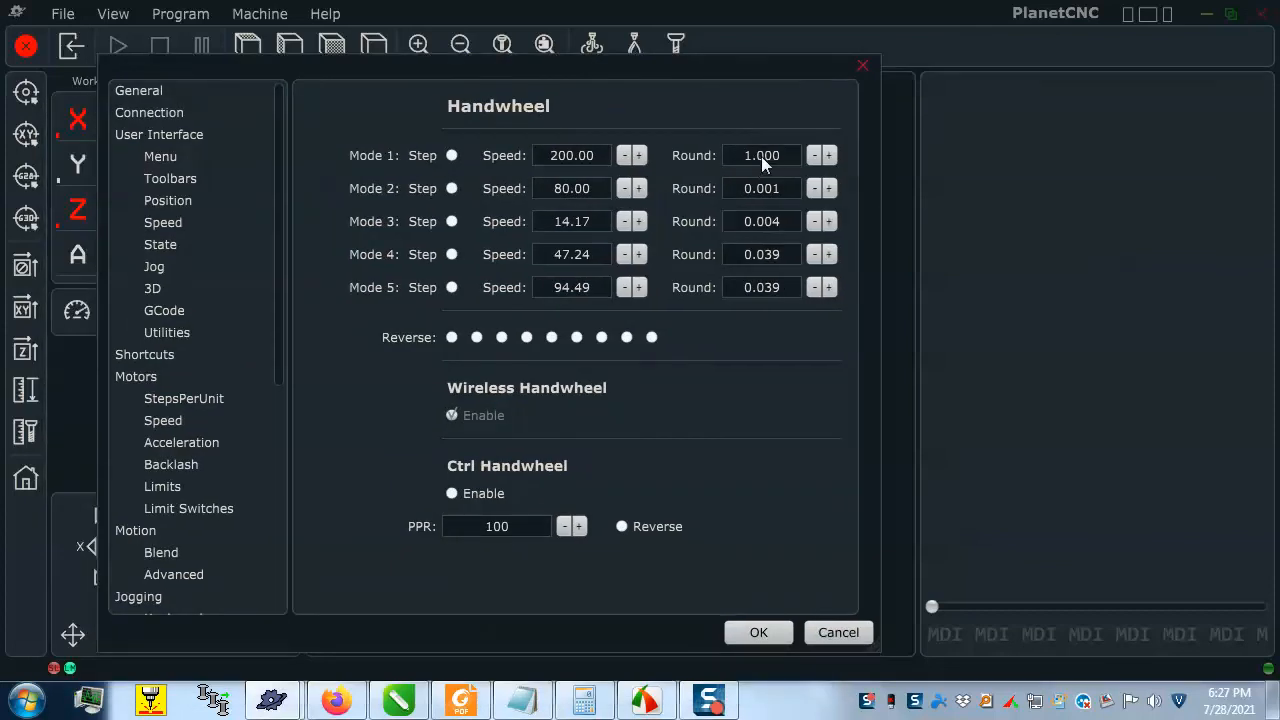
{"action": "left_click", "coordinate": [838, 632]}
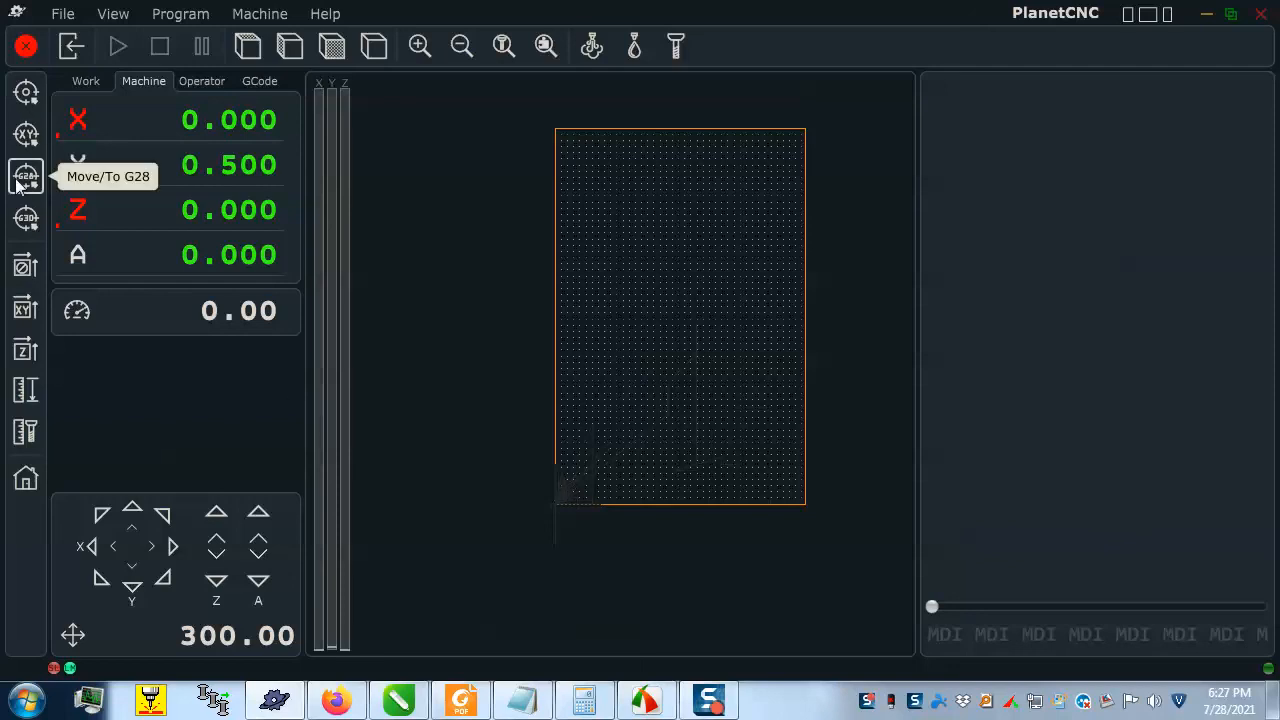
- Send the machine to XY zero, and move Y in the positive direction to about 1 in
{"action": "left_click", "coordinate": [33, 137]}
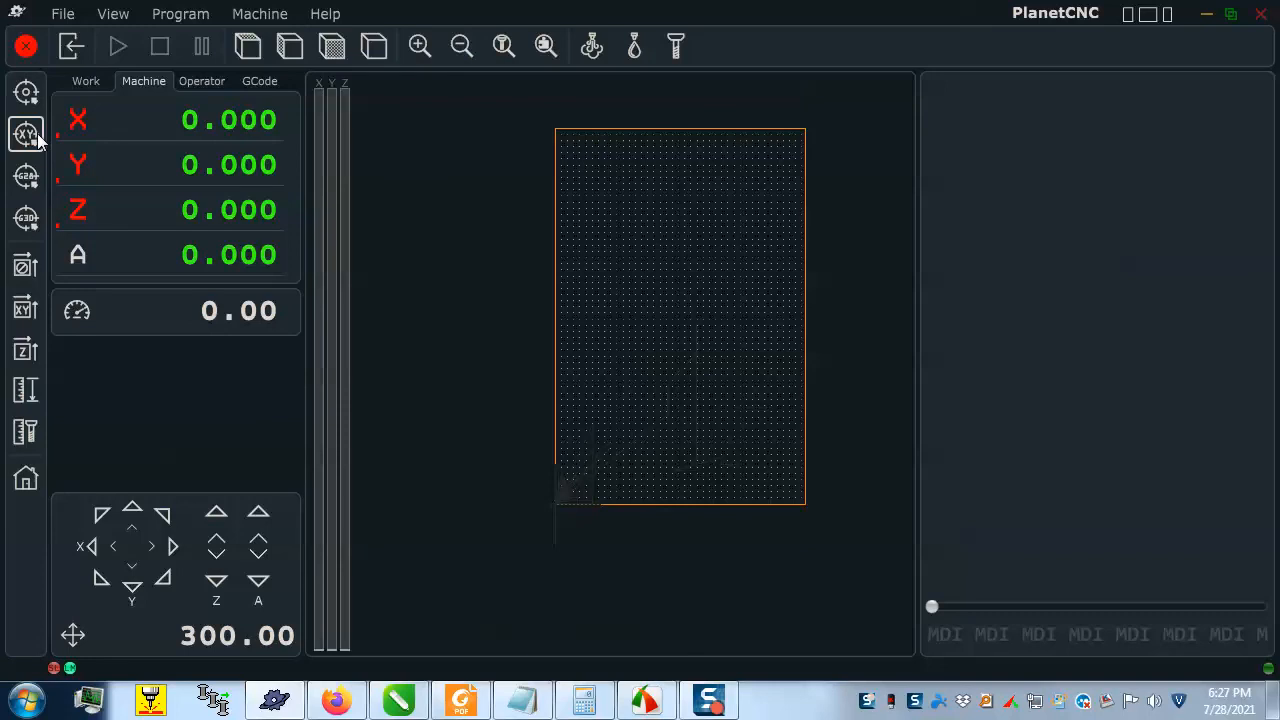
{"action": "left_click", "coordinate": [36, 139]}
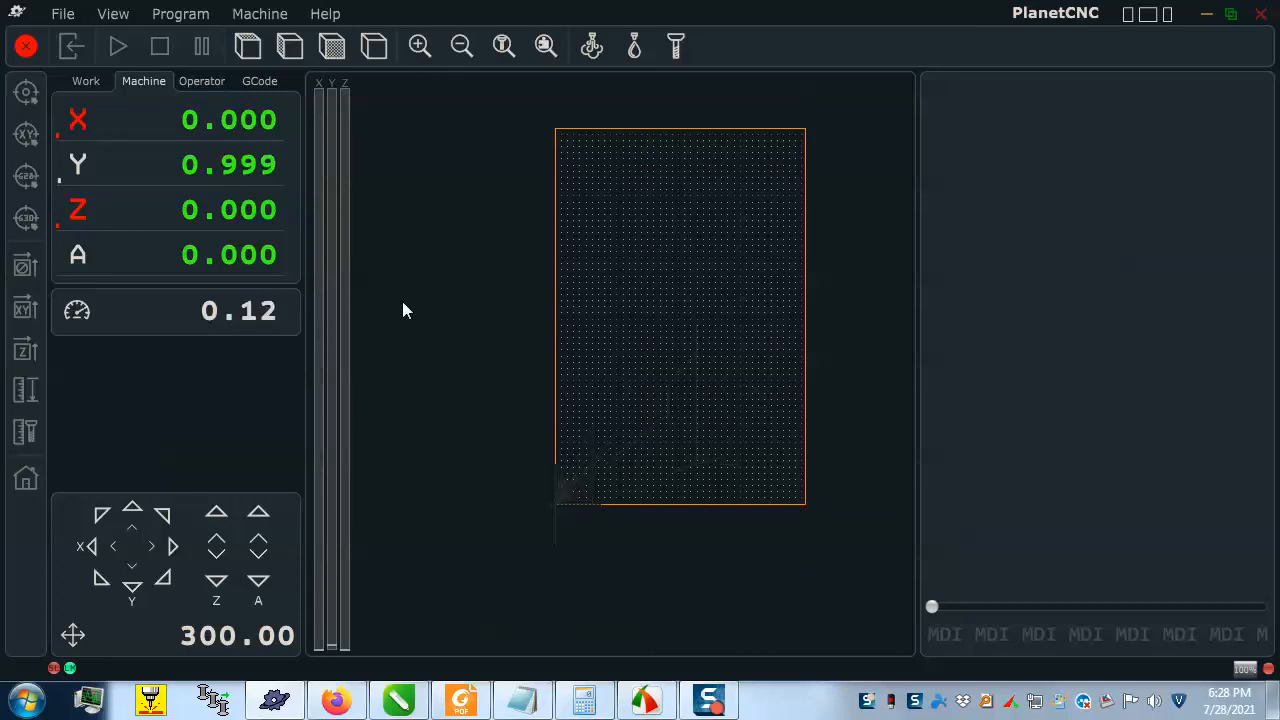
- Set the Mode 1 Round value to 0.005 in the Handwheel settings
{"action": "key", "text": "ctrl+p"}
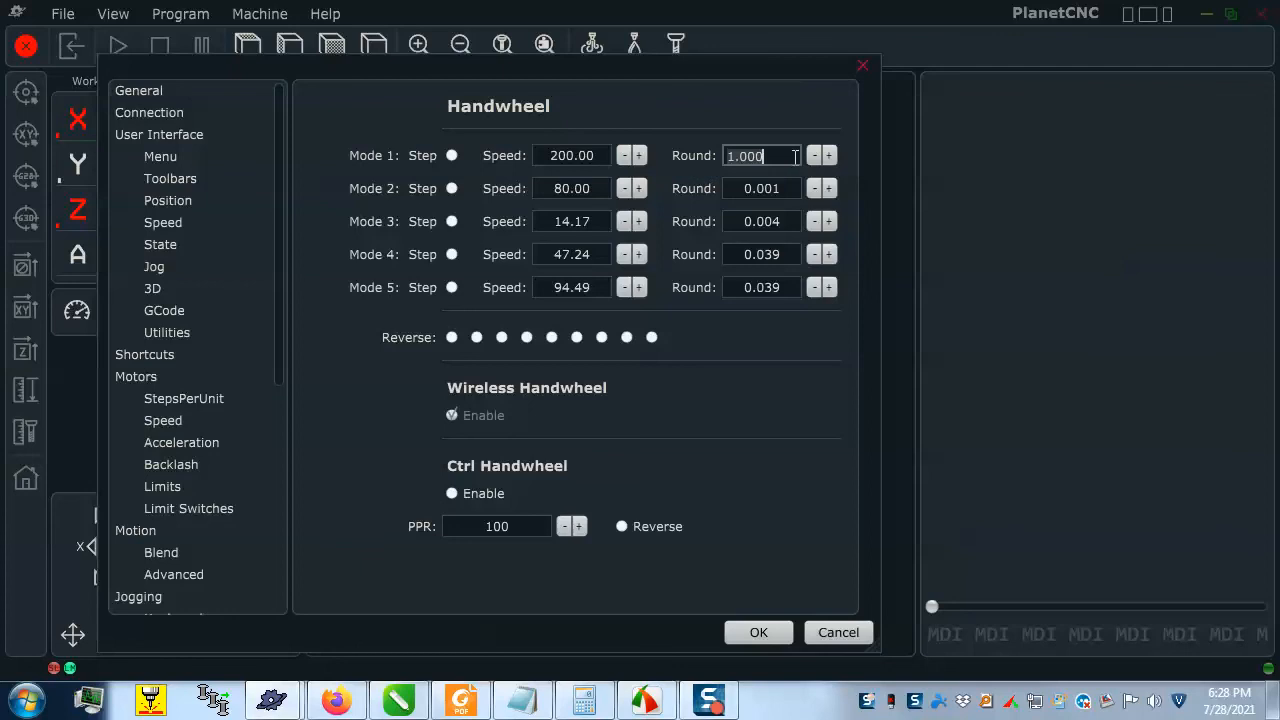
{"action": "left_click", "coordinate": [740, 156]}
{"action": "type", "text": "."}
{"action": "type", "text": "005"}
{"action": "key", "text": "Return"}
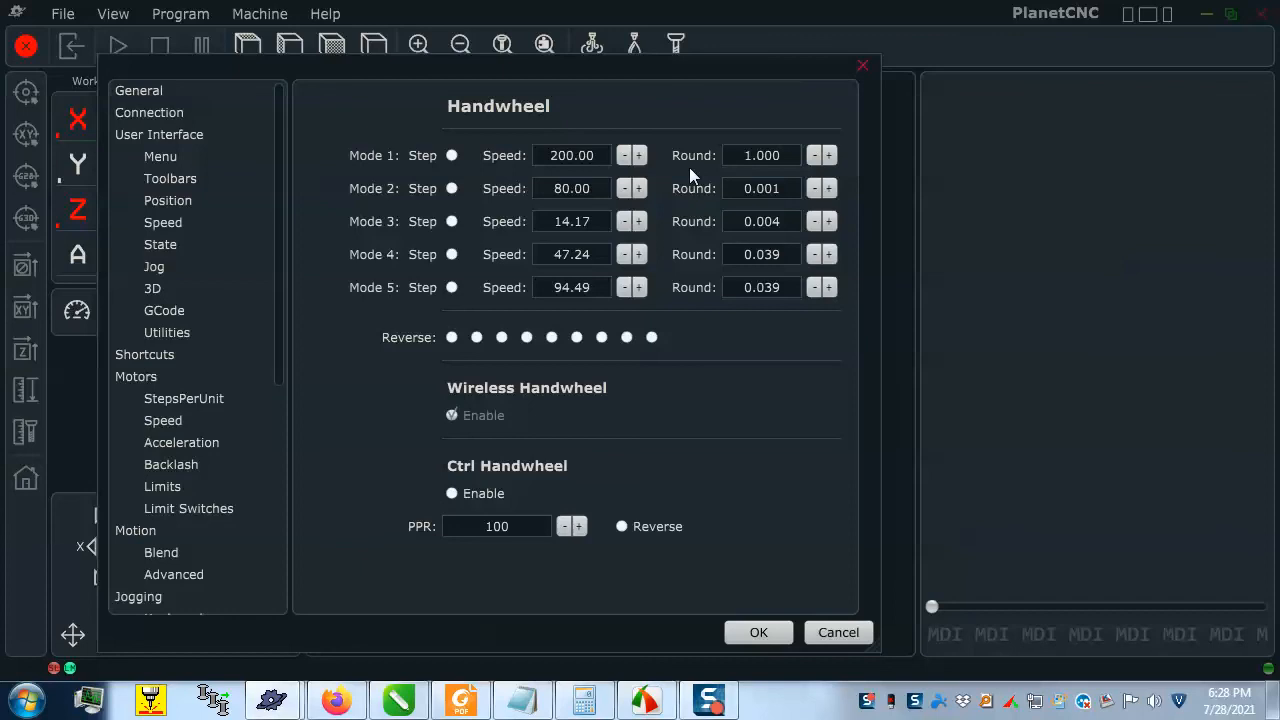
{"action": "left_click", "coordinate": [779, 155]}
{"action": "key", "text": "BackSpace"}
{"action": "key", "text": "BackSpace"}
{"action": "key", "text": "BackSpace"}
{"action": "key", "text": "BackSpace"}
{"action": "key", "text": "BackSpace"}
{"action": "type", "text": "."}
{"action": "key", "text": "BackSpace"}
{"action": "type", "text": "0.005"}
{"action": "key", "text": "Return"}
- Turn on the Step option for handwheel Mode 2, and set its speed to 200
{"action": "left_click", "coordinate": [453, 156]}
{"action": "left_click", "coordinate": [452, 156]}
{"action": "left_click", "coordinate": [452, 188]}
{"action": "left_click", "coordinate": [584, 187]}
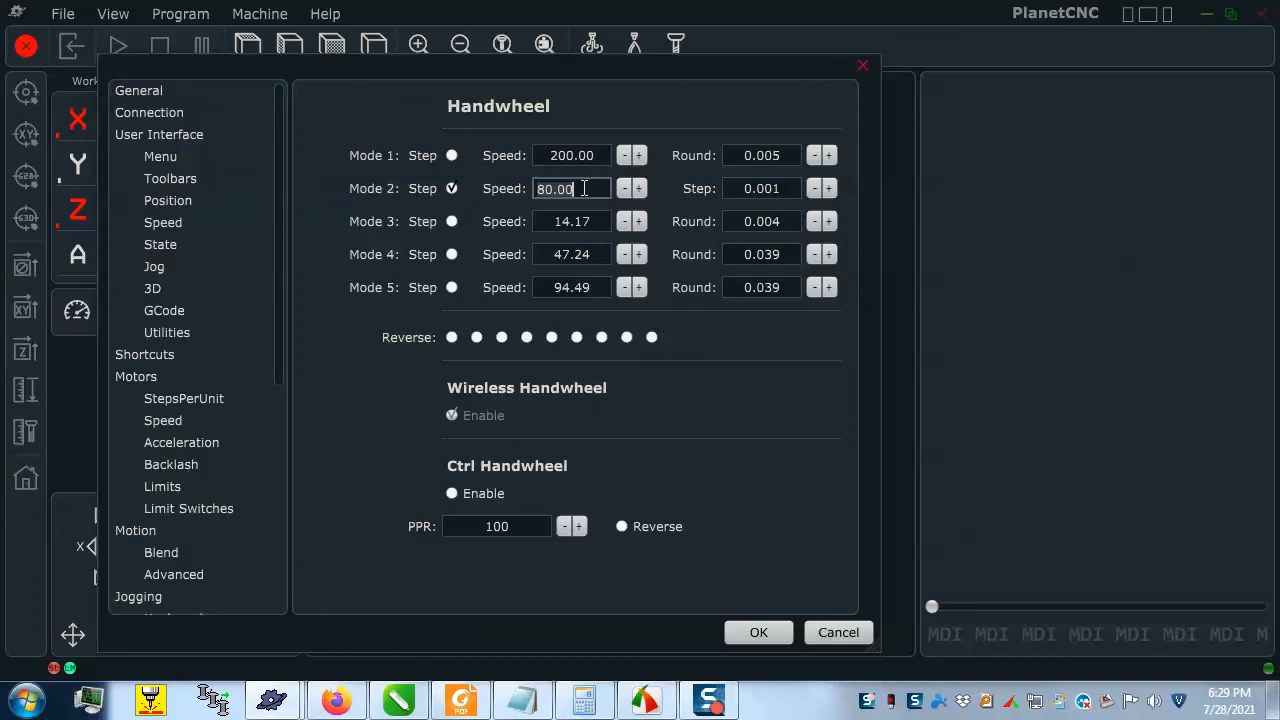
{"action": "type", "text": "200"}
{"action": "key", "text": "Tab"}
- Set the handwheel Mode 2 step to 0.002, and apply the settings
{"action": "left_click_drag", "start_coordinate": [769, 188], "coordinate": [694, 183]}
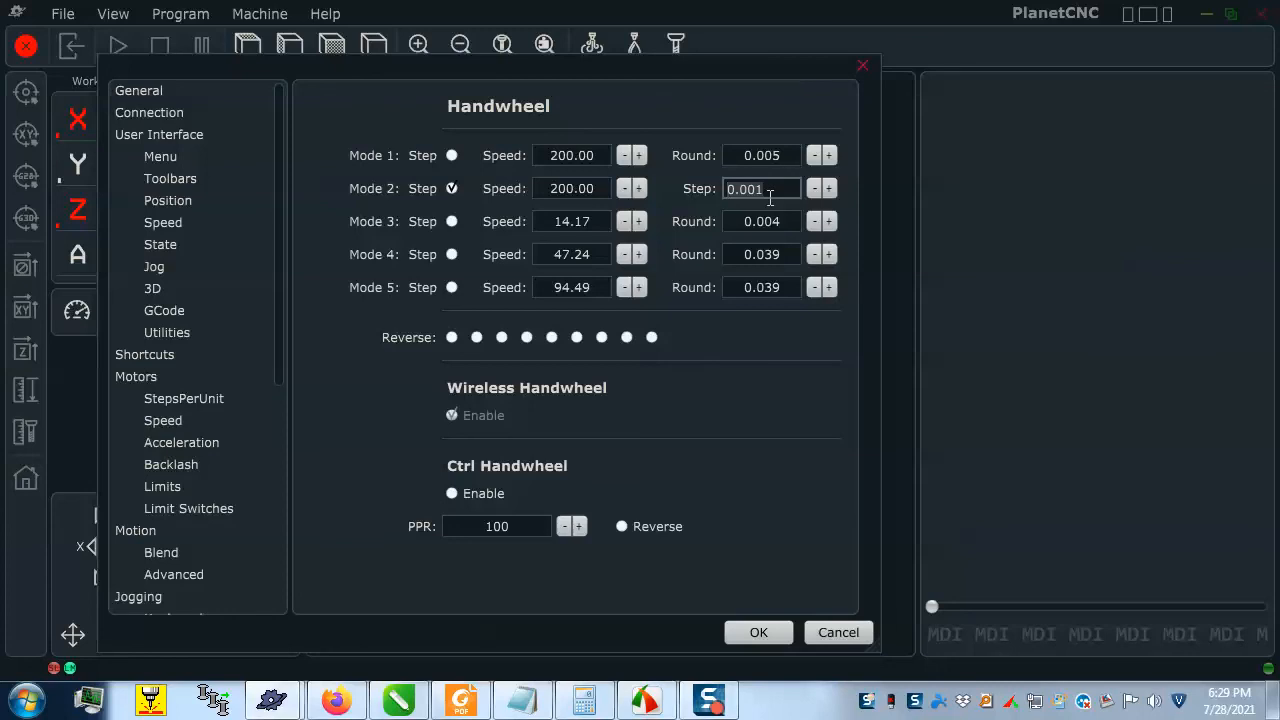
{"action": "type", "text": ".0"}
{"action": "type", "text": "025"}
{"action": "key", "text": "Return"}
{"action": "left_click", "coordinate": [781, 189]}
{"action": "key", "text": "BackSpace"}
{"action": "type", "text": "2"}
{"action": "key", "text": "Return"}
{"action": "left_click", "coordinate": [758, 632]}
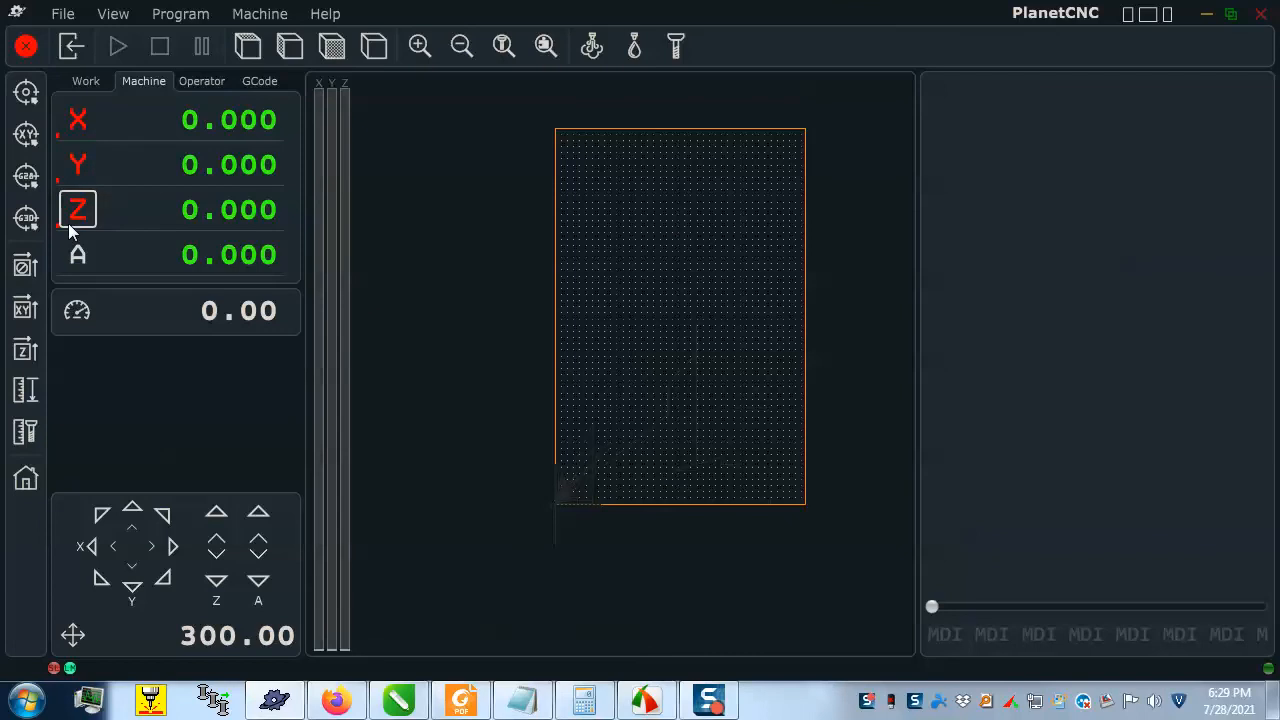
- Move Y in the positive direction to about 5.2 in, and send the machine to XY zero
{"action": "key", "text": "Up"}
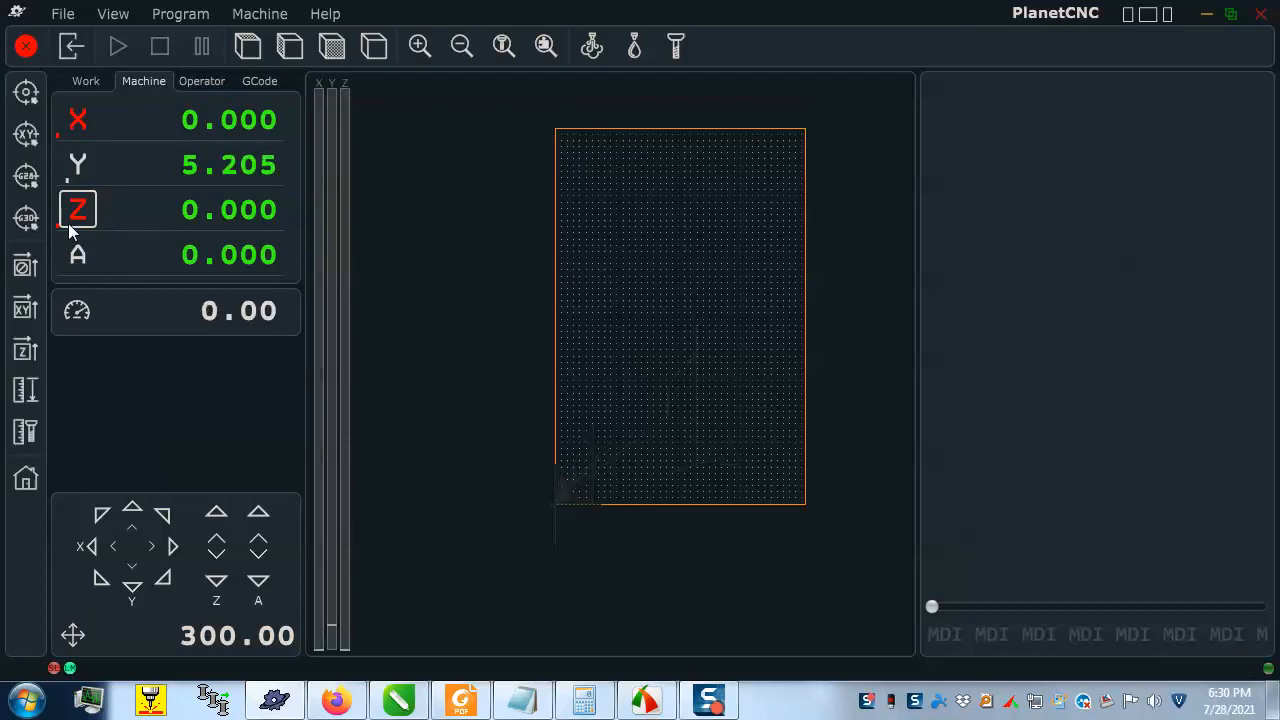
{"action": "left_click", "coordinate": [27, 133]}
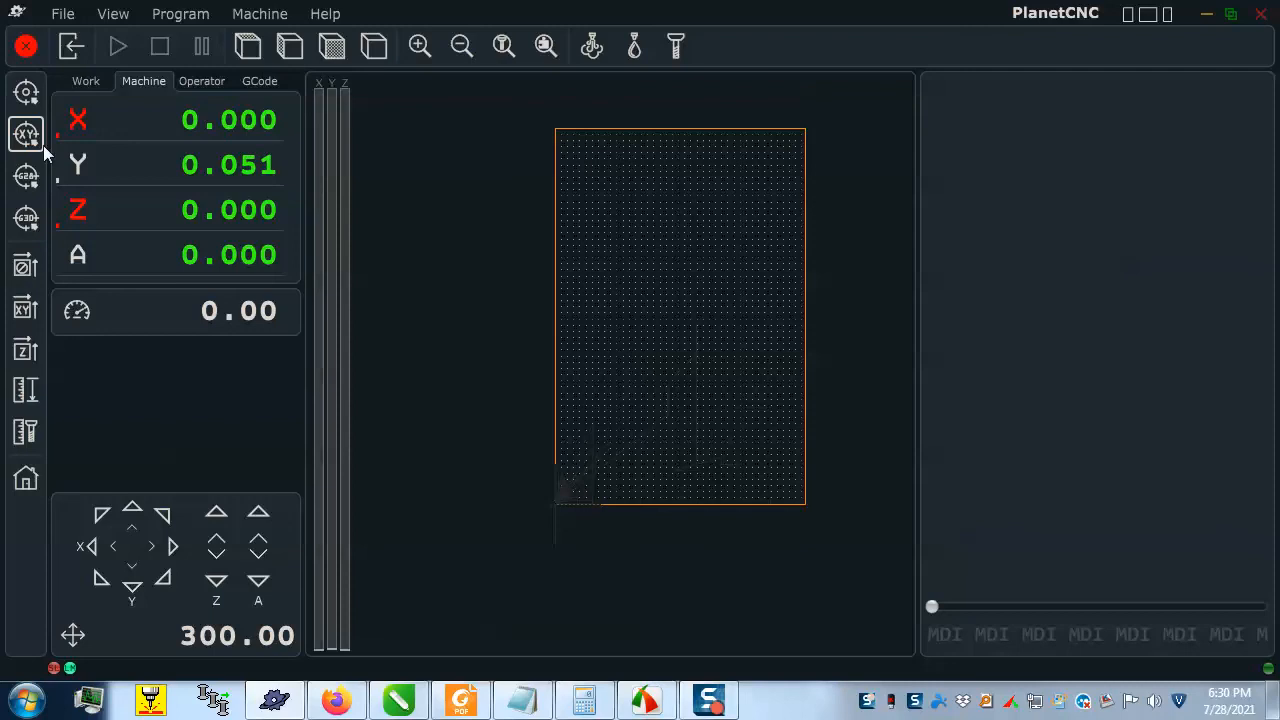
- Set the Mode 2 step to 0.1 in the Handwheel settings
{"action": "key", "text": "ctrl+p"}
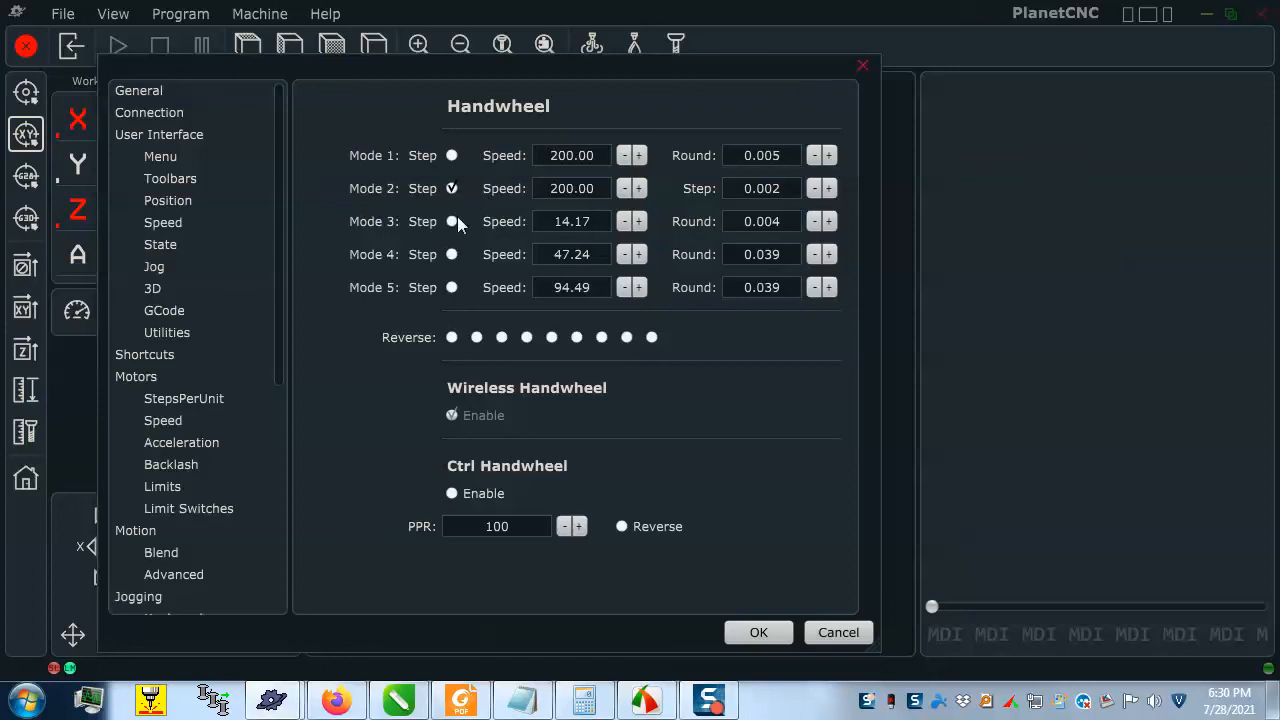
{"action": "left_click", "coordinate": [785, 189]}
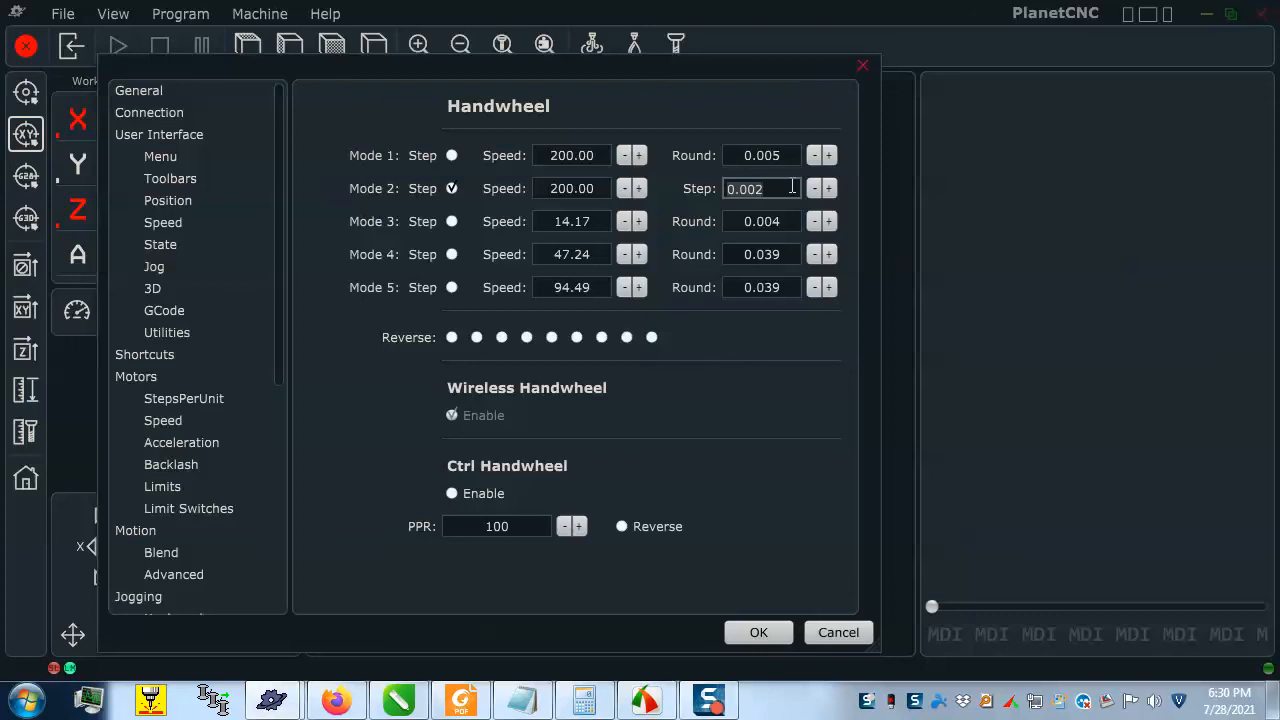
{"action": "left_click", "coordinate": [792, 186]}
{"action": "key", "text": "BackSpace"}
{"action": "key", "text": "BackSpace"}
{"action": "type", "text": "5"}
{"action": "key", "text": "Return"}
{"action": "left_click", "coordinate": [769, 188]}
{"action": "left_click", "coordinate": [766, 188]}
{"action": "left_click", "coordinate": [743, 189]}
{"action": "left_click", "coordinate": [781, 189]}
{"action": "key", "text": "BackSpace"}
{"action": "key", "text": "BackSpace"}
{"action": "key", "text": "BackSpace"}
{"action": "key", "text": "BackSpace"}
{"action": "type", "text": ".1"}
{"action": "key", "text": "Return"}
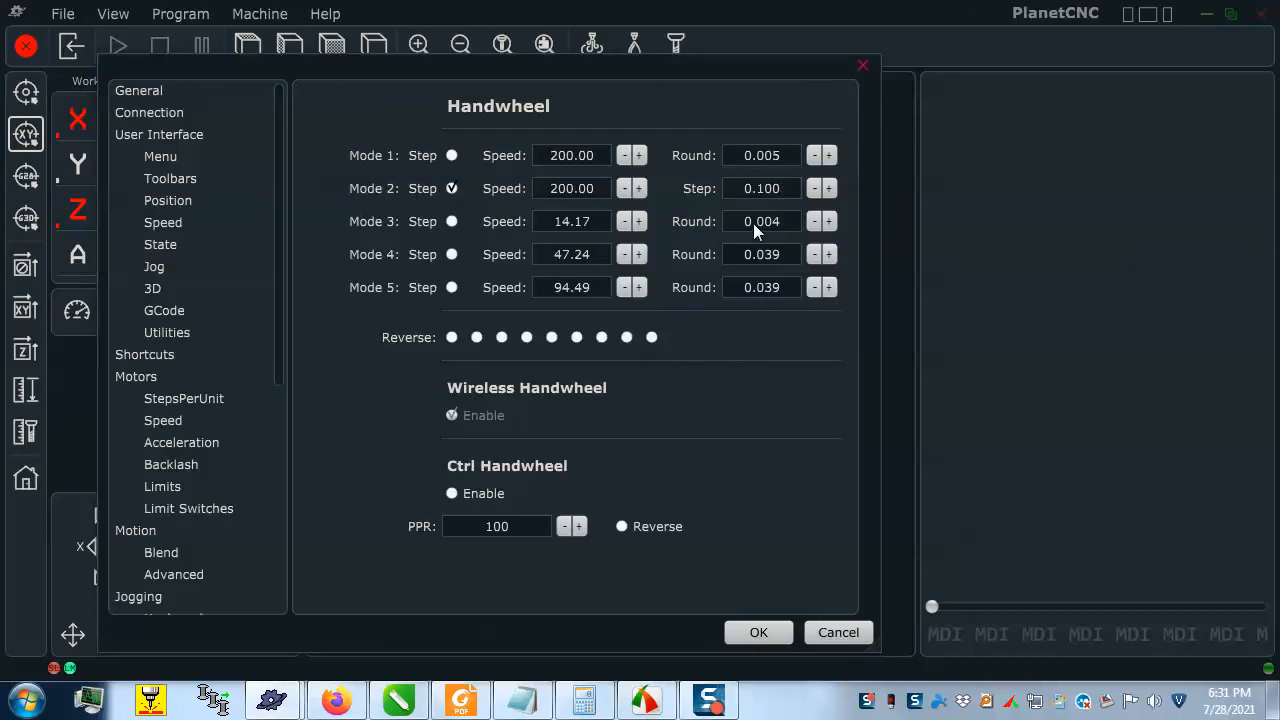
- Turn on the Step option for handwheel Mode 3, and set its speed to 200
{"action": "left_click", "coordinate": [451, 221]}
{"action": "left_click", "coordinate": [590, 221]}
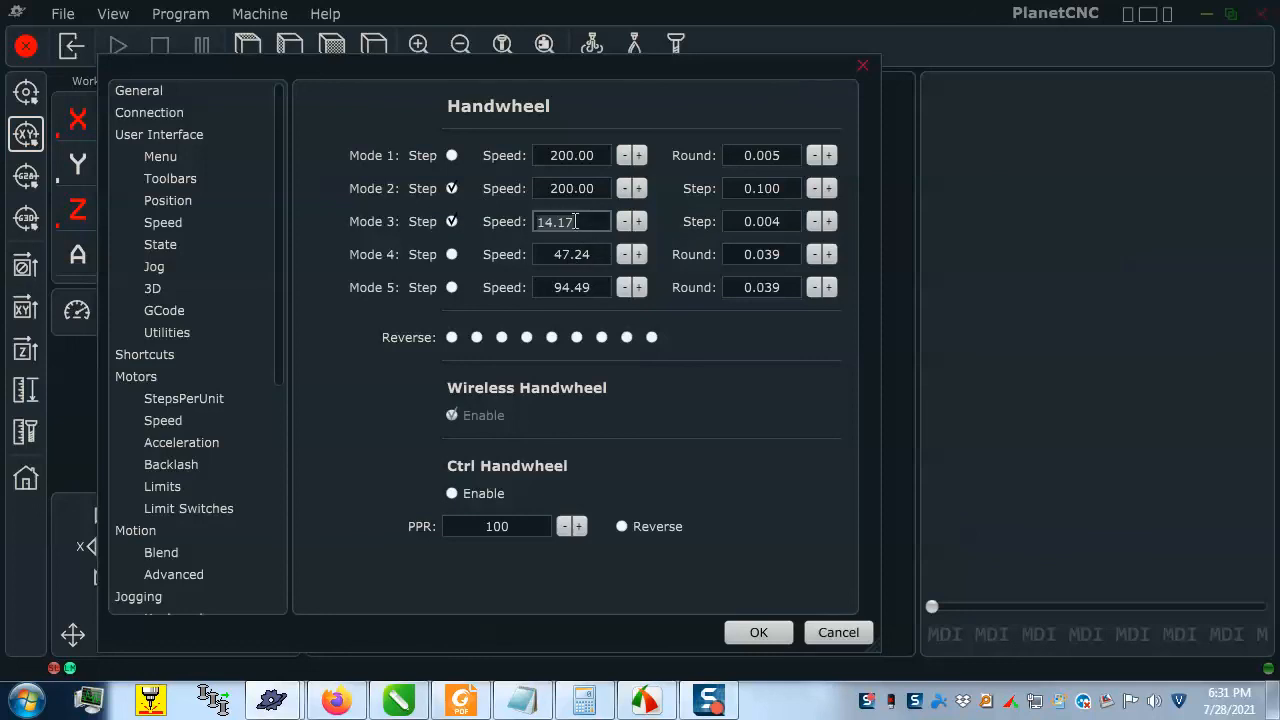
{"action": "key", "text": "BackSpace"}
{"action": "key", "text": "BackSpace"}
{"action": "key", "text": "BackSpace"}
{"action": "key", "text": "BackSpace"}
{"action": "key", "text": "BackSpace"}
{"action": "type", "text": "200"}
{"action": "key", "text": "Tab"}
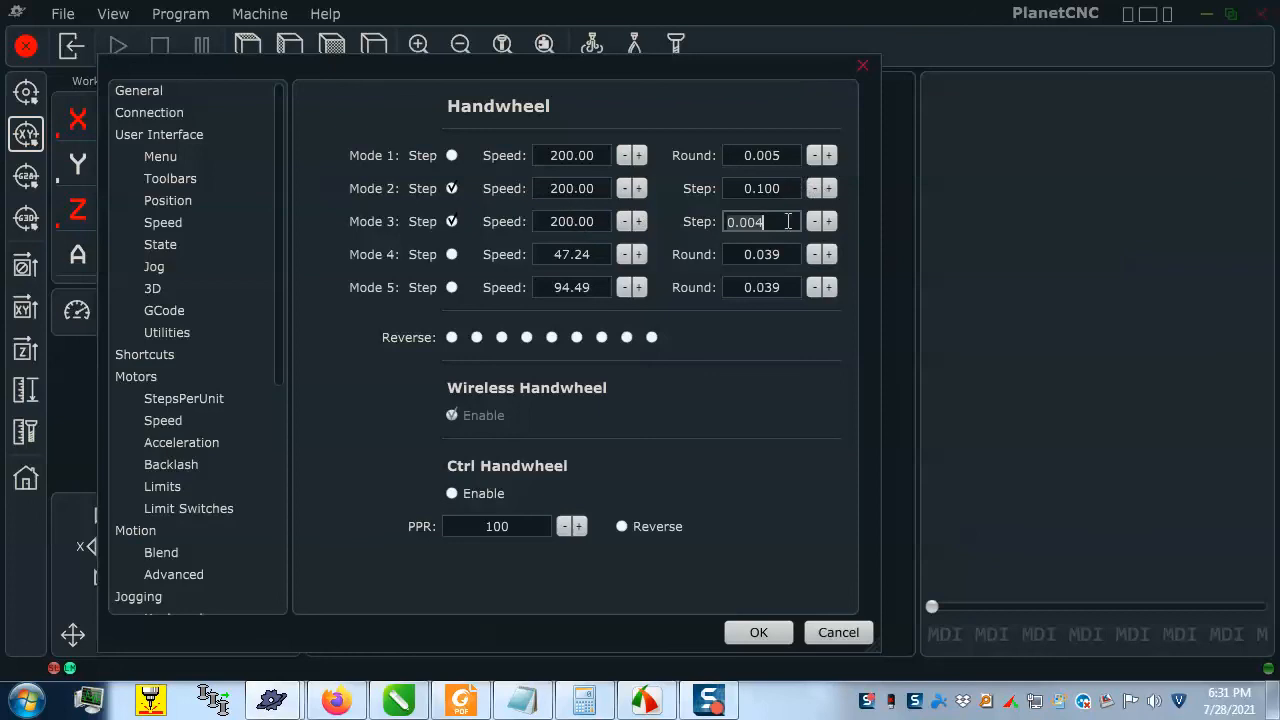
- Set the handwheel Mode 3 step to 0.05
{"action": "key", "text": "BackSpace"}
{"action": "key", "text": "BackSpace"}
{"action": "key", "text": "BackSpace"}
{"action": "key", "text": "BackSpace"}
{"action": "key", "text": "BackSpace"}
{"action": "type", "text": ".05"}
{"action": "left_click", "coordinate": [789, 216]}
{"action": "left_click", "coordinate": [829, 221]}
{"action": "left_click", "coordinate": [814, 221]}
{"action": "left_click", "coordinate": [770, 226]}
{"action": "type", "text": ".0"}
{"action": "key", "text": "BackSpace"}
{"action": "key", "text": "BackSpace"}
{"action": "type", "text": "0.05"}
{"action": "key", "text": "Return"}
- Turn on the Step option for handwheel Mode 4, and set its speed to 200
{"action": "left_click", "coordinate": [453, 255]}
{"action": "left_click", "coordinate": [575, 258]}
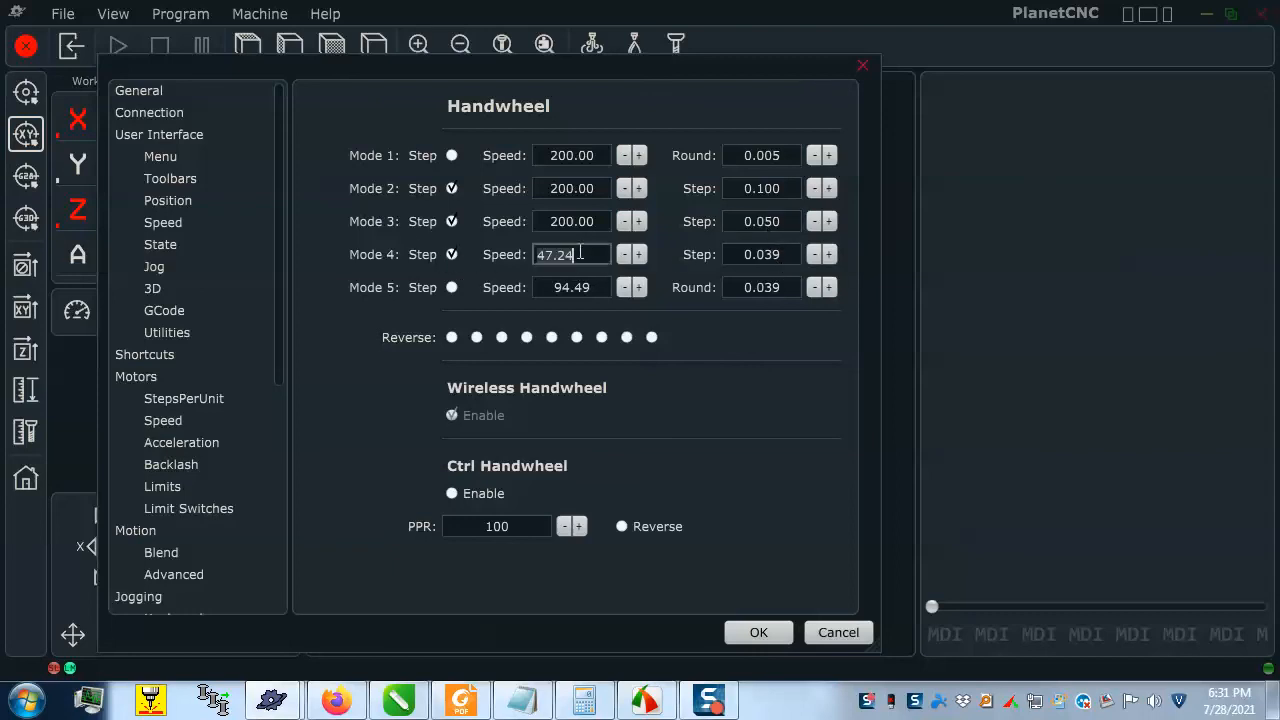
{"action": "type", "text": "200"}
{"action": "key", "text": "Tab"}
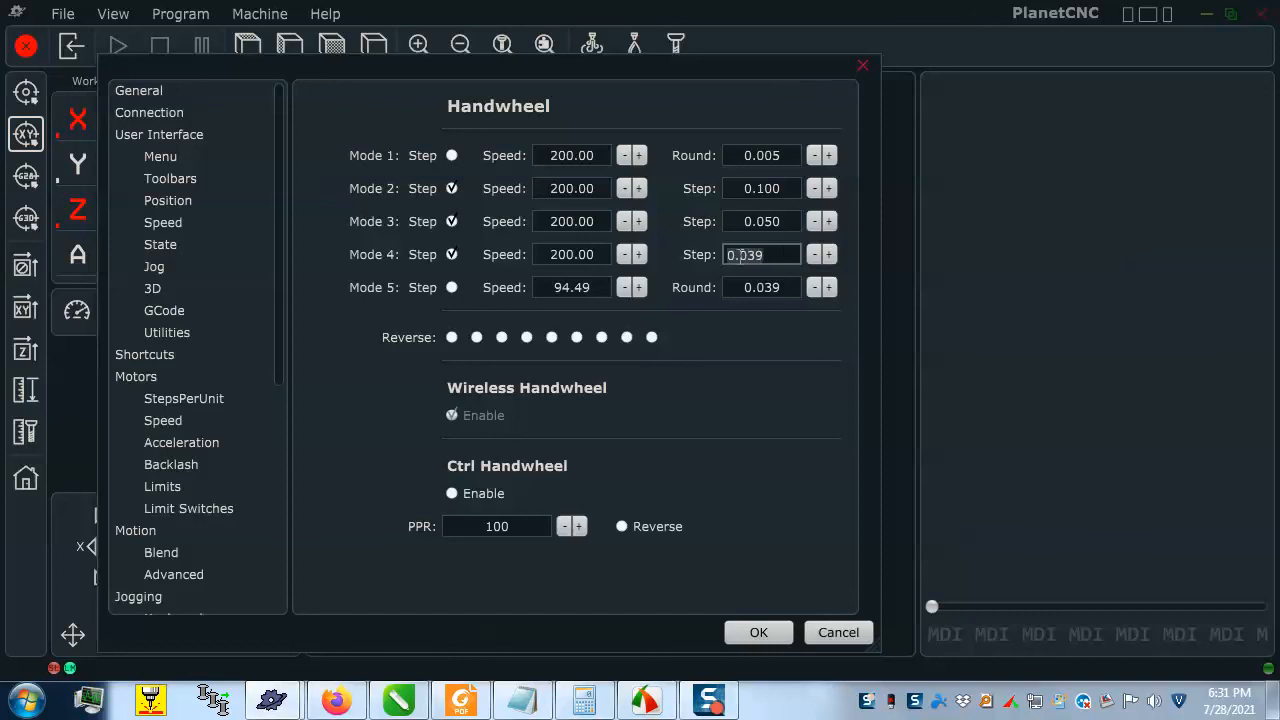
- Set the handwheel Mode 4 step to 0.01, and apply the settings
{"action": "key", "text": "BackSpace"}
{"action": "key", "text": "BackSpace"}
{"action": "key", "text": "BackSpace"}
{"action": "key", "text": "BackSpace"}
{"action": "key", "text": "BackSpace"}
{"action": "type", "text": "0.01"}
{"action": "key", "text": "Return"}
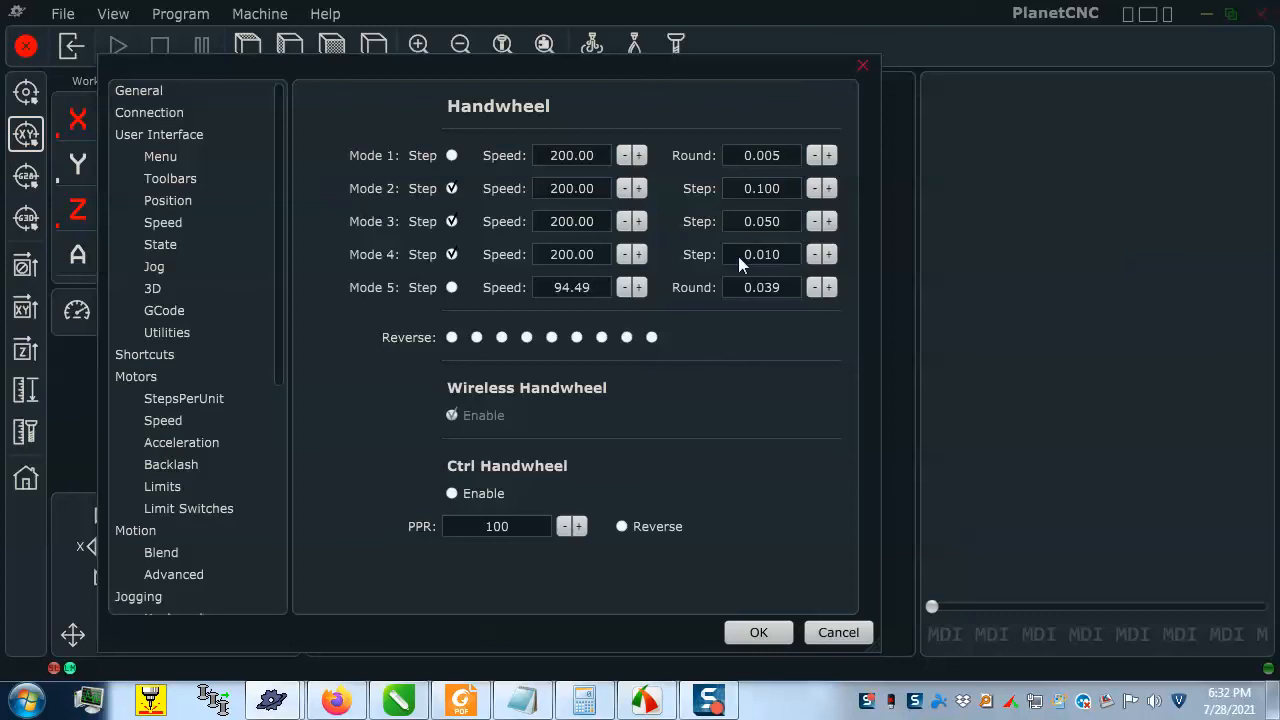
{"action": "left_click", "coordinate": [750, 631]}
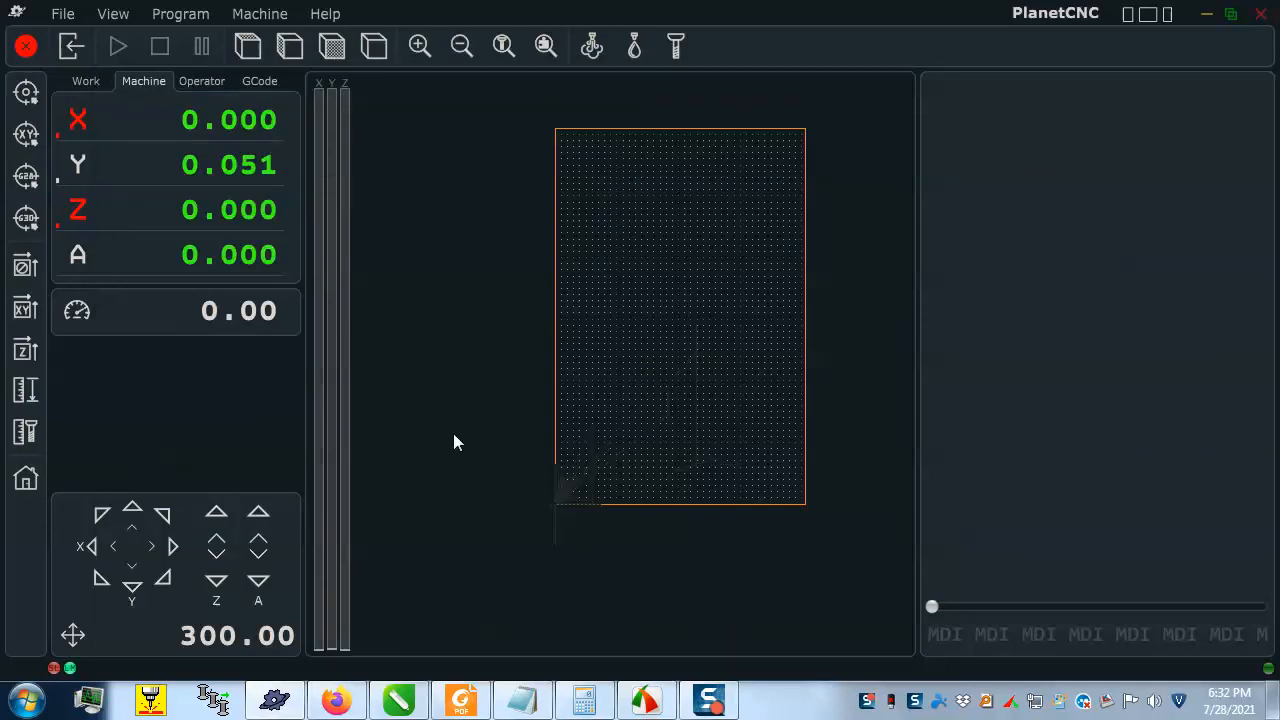
- Jog the Y axis repeatedly in the positive direction to test the handwheel step increments
{"action": "left_click", "coordinate": [26, 175]}
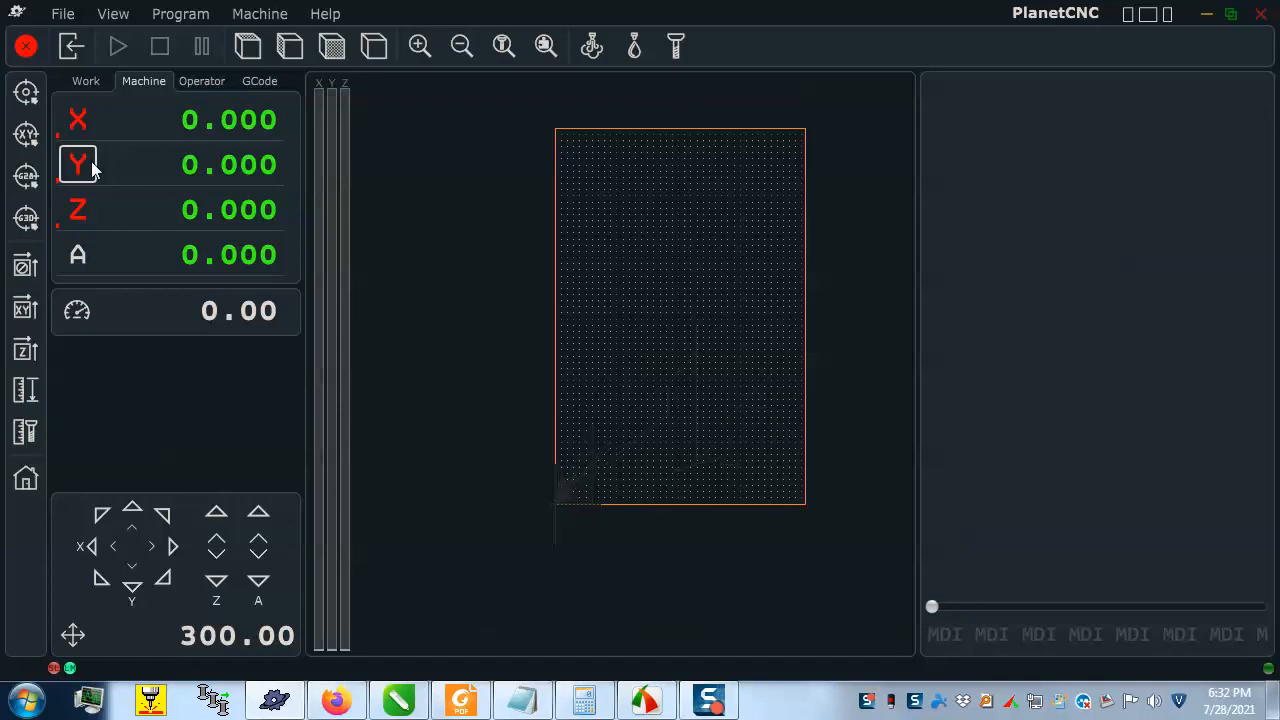
{"action": "left_click", "coordinate": [92, 170]}
{"action": "key", "text": "Up"}
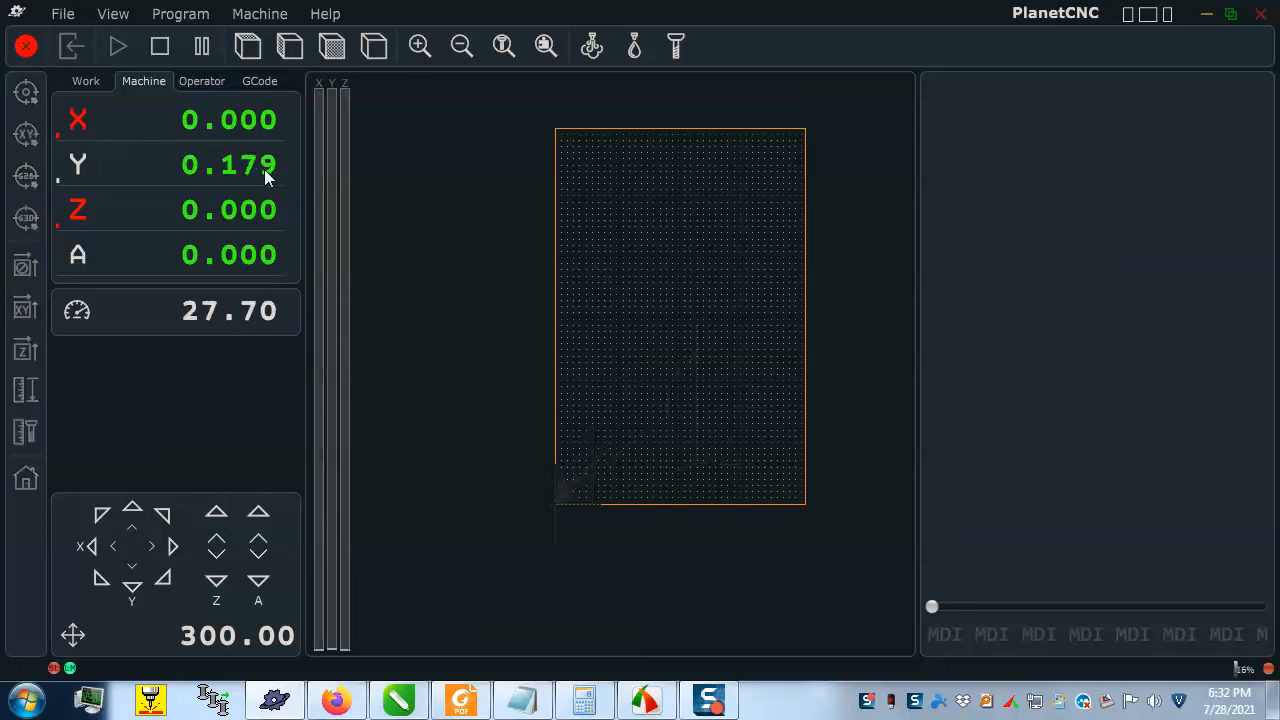
{"action": "key", "text": "Up"}
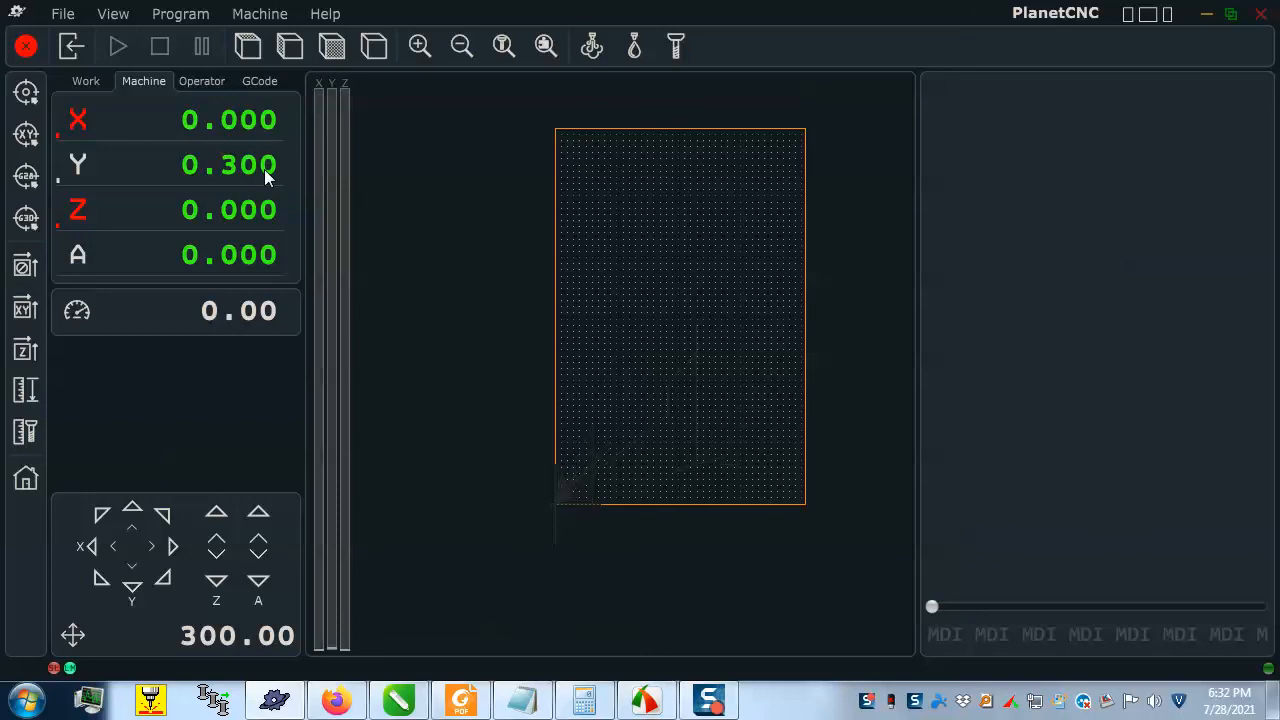
{"action": "key", "text": "Up"}
{"action": "key", "text": "Up"}
{"action": "key", "text": "Up"}
{"action": "key", "text": "Up"}
{"action": "key", "text": "Up"}
{"action": "key", "text": "Up"}
{"action": "key", "text": "Up"}
{"action": "key", "text": "Up"}
{"action": "key", "text": "Up"}
{"action": "key", "text": "Up"}
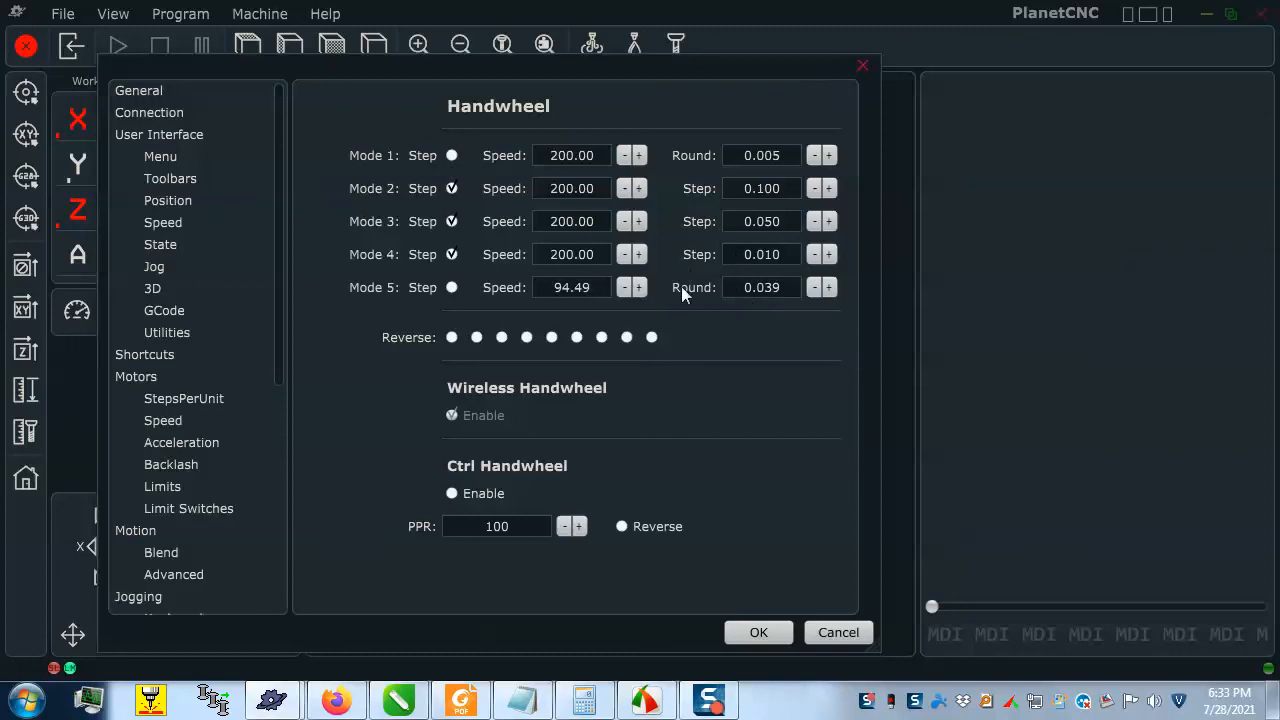
- Turn on the Step option for handwheel Mode 5, and set its speed to 200
{"action": "left_click", "coordinate": [451, 287]}
{"action": "double_click", "coordinate": [582, 287]}
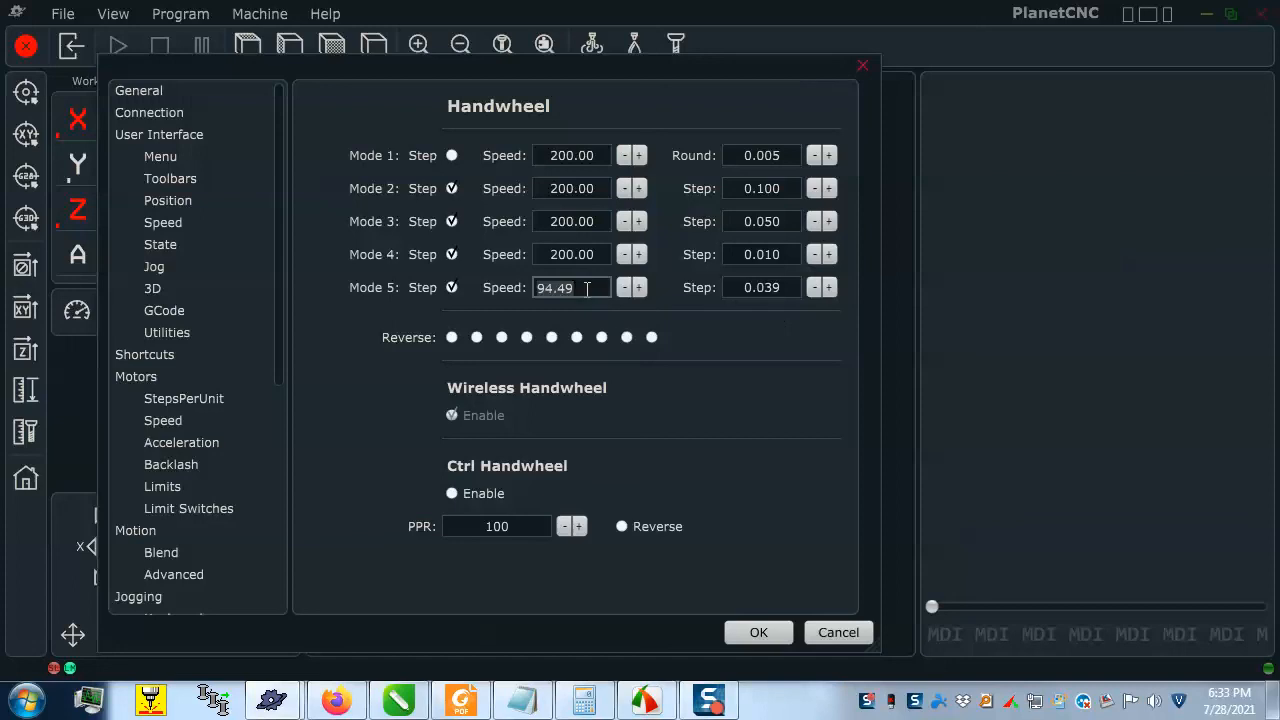
{"action": "key", "text": "BackSpace"}
{"action": "type", "text": "200"}
{"action": "key", "text": "Tab"}
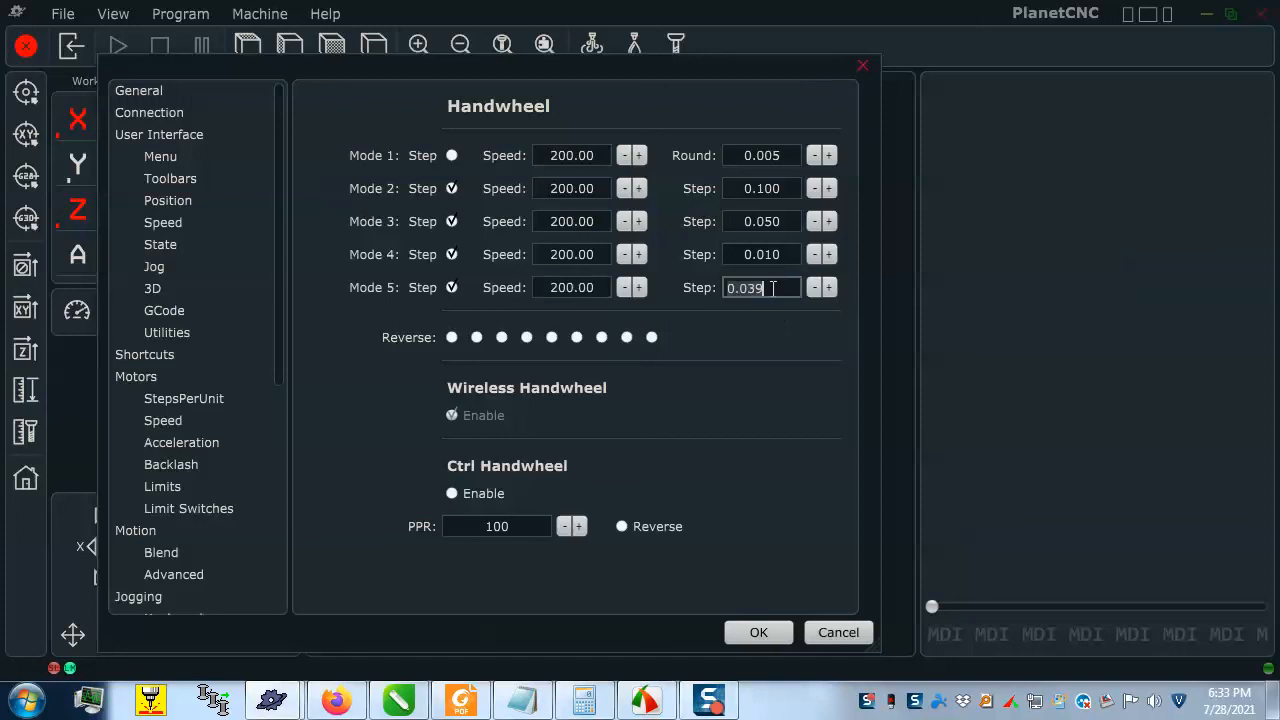
- Set the handwheel Mode 5 step to 0.005, and apply the settings
{"action": "left_click_drag", "start_coordinate": [773, 288], "coordinate": [680, 280]}
{"action": "type", "text": ".00"}
{"action": "key", "text": "Left"}
{"action": "key", "text": "Left"}
{"action": "key", "text": "BackSpace"}
{"action": "type", "text": "0."}
{"action": "key", "text": "Right"}
{"action": "key", "text": "Right"}
{"action": "type", "text": "5"}
{"action": "key", "text": "Return"}
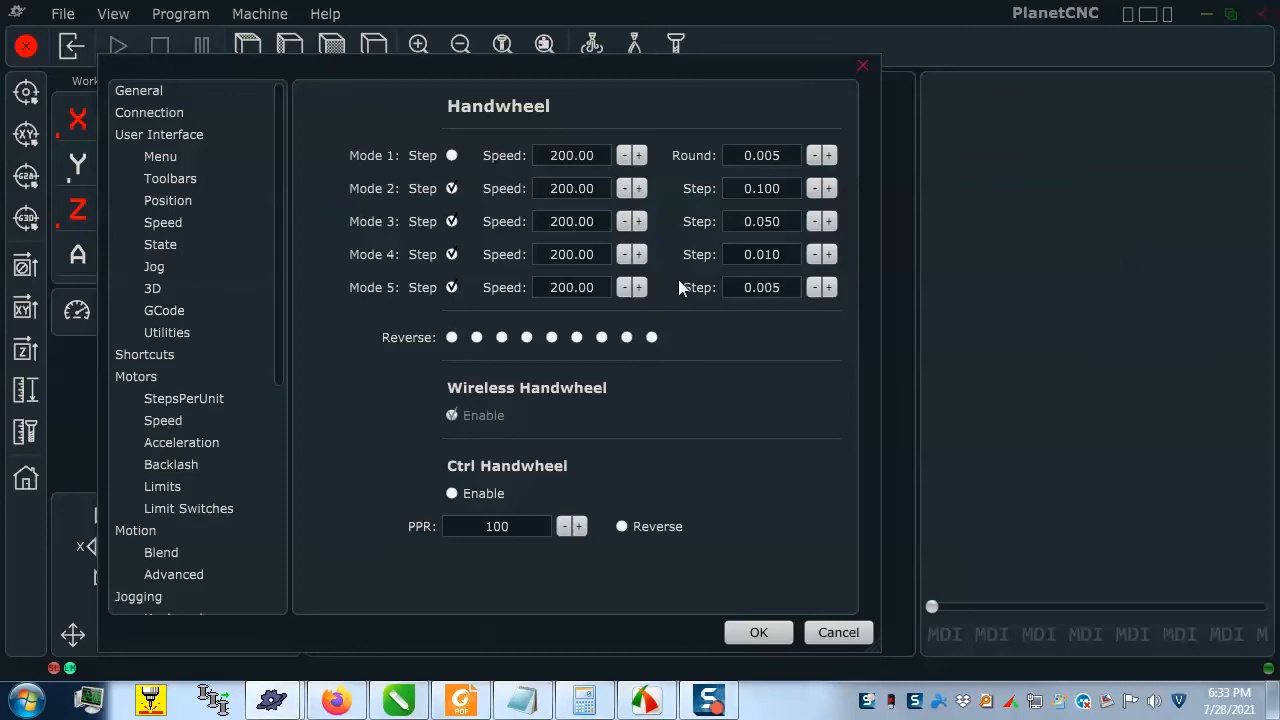
{"action": "left_click", "coordinate": [756, 631]}
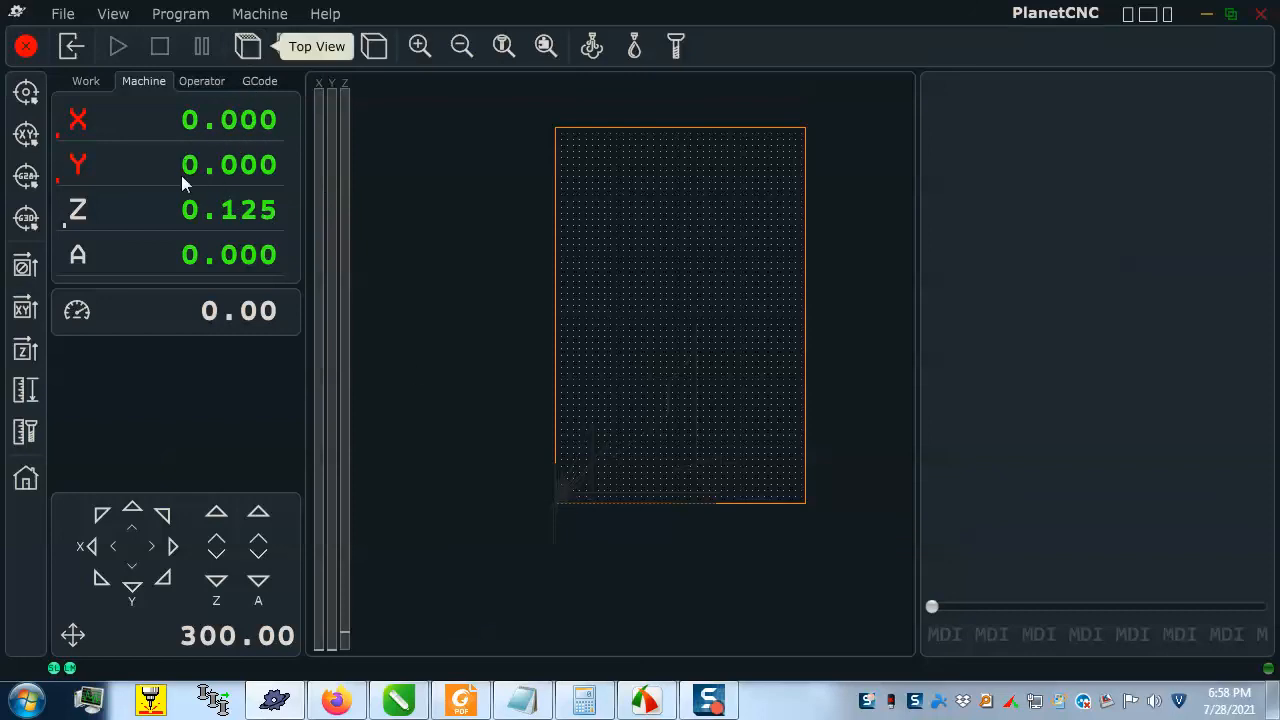
- Examine the machine's enable options for motors, soft limits and hard limits
{"action": "left_click", "coordinate": [263, 17]}
{"action": "mouse_move", "coordinate": [323, 319]}
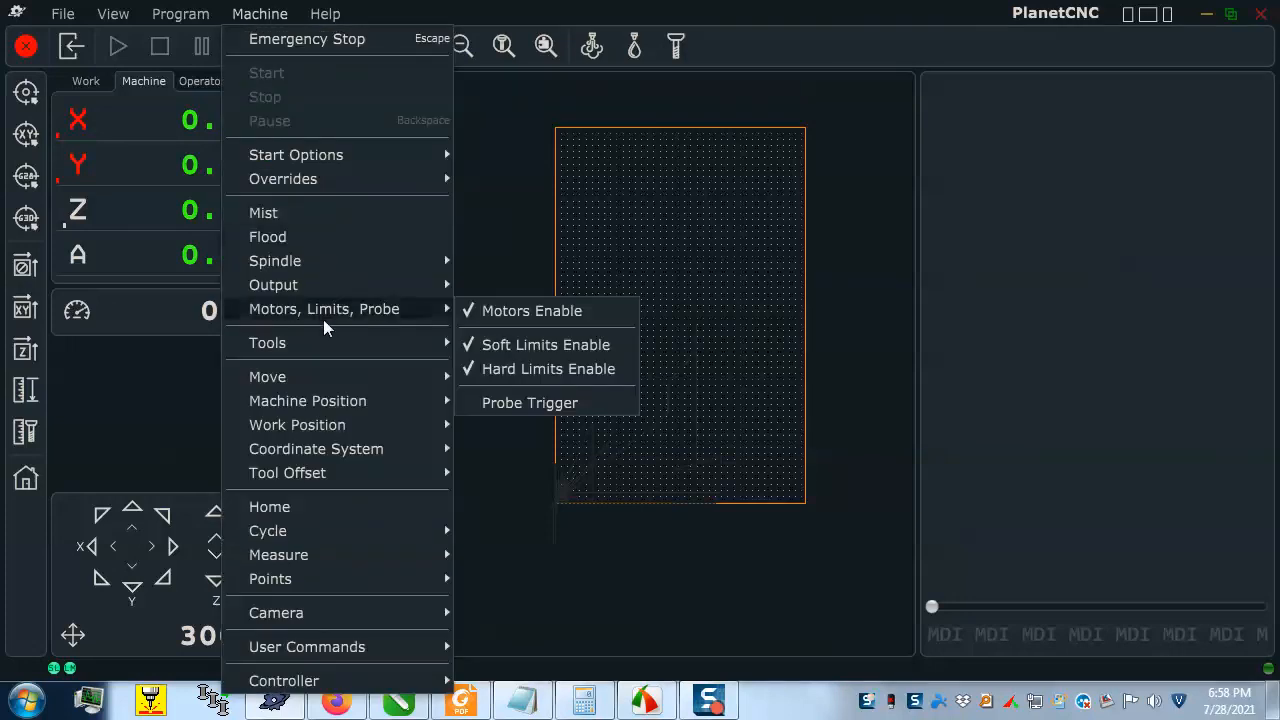
{"action": "left_click", "coordinate": [507, 345]}
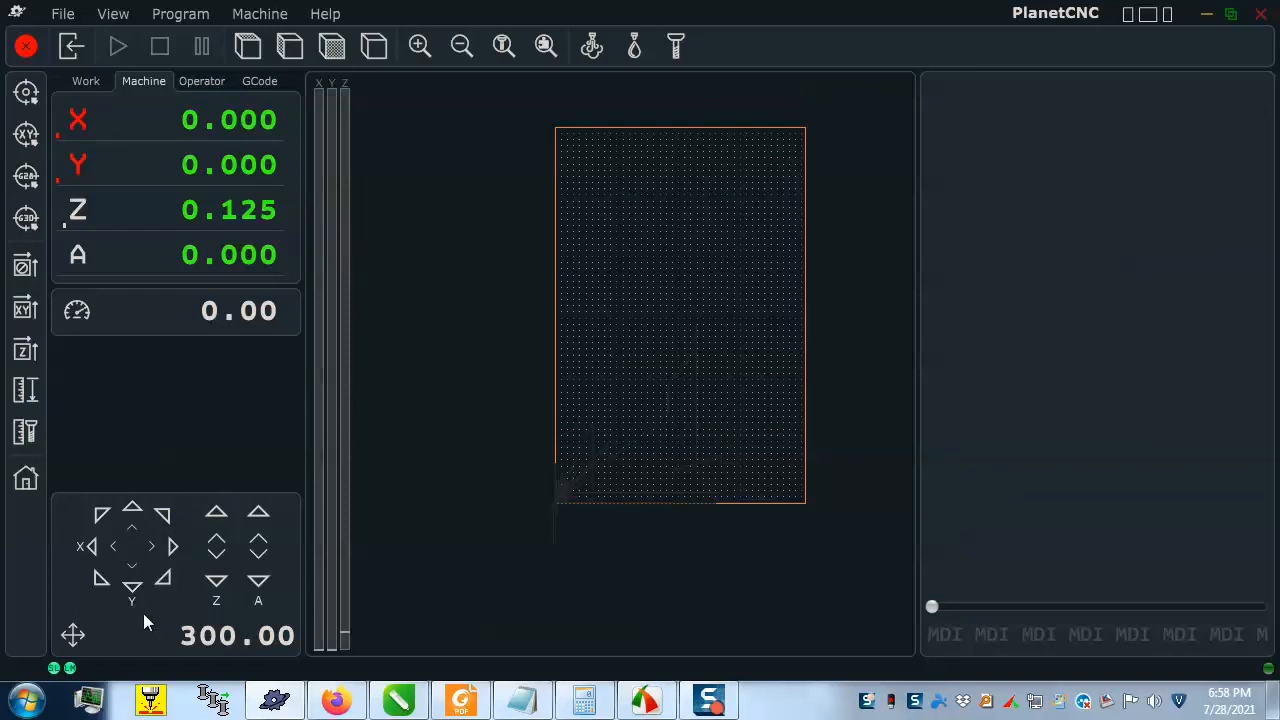
- Look through the General, User Interface and Menu settings, and examine the Jog display properties
{"action": "key", "text": "ctrl+p"}
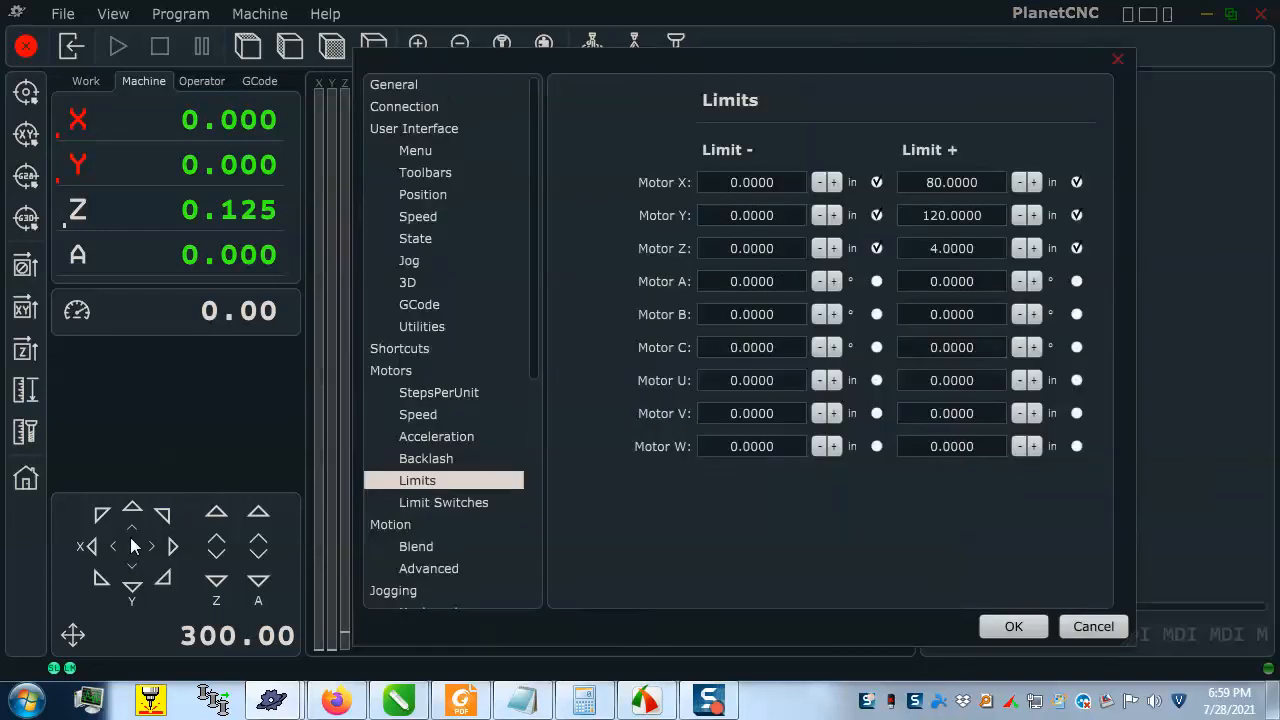
{"action": "left_click", "coordinate": [414, 134]}
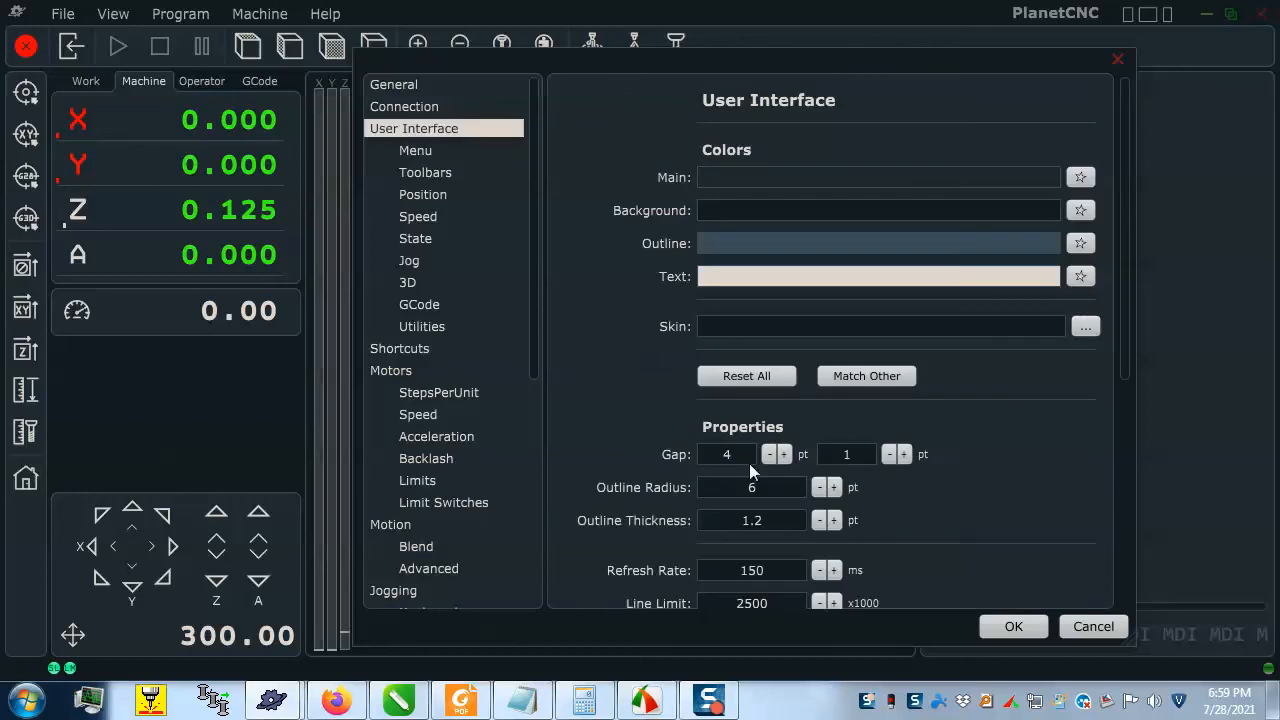
{"action": "left_click_drag", "start_coordinate": [1121, 330], "coordinate": [1117, 580]}
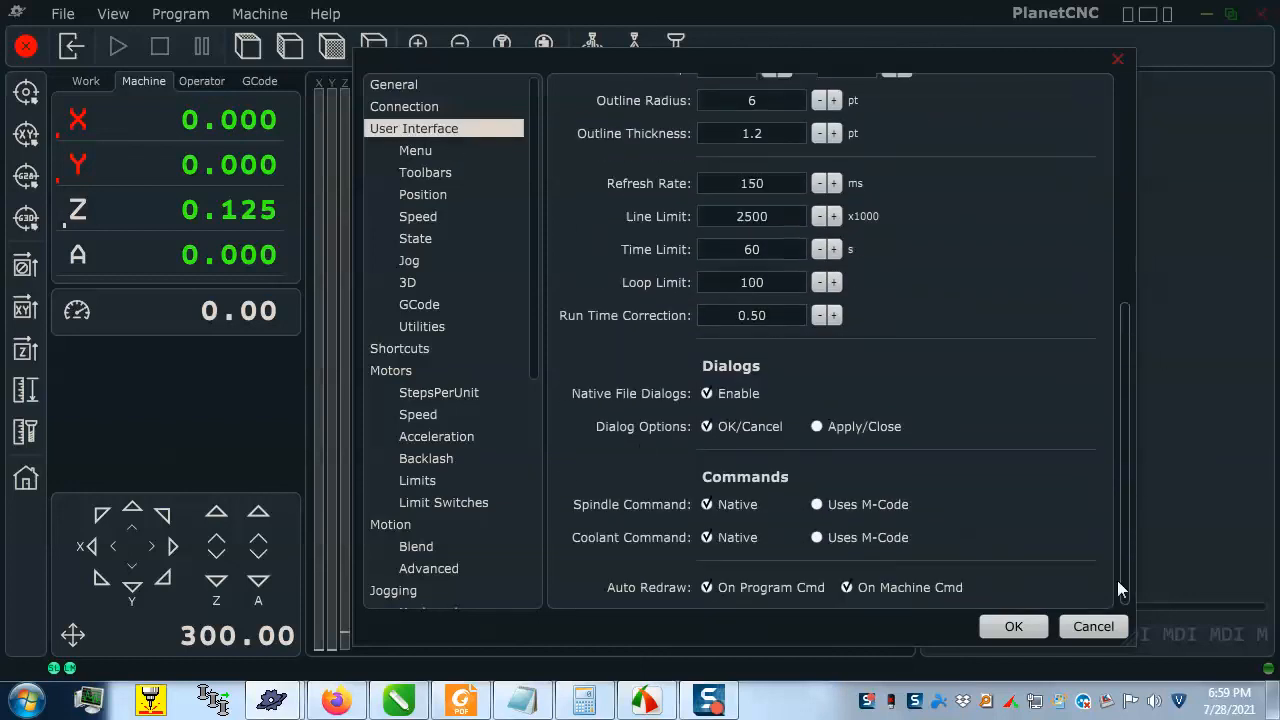
{"action": "left_click", "coordinate": [416, 152]}
{"action": "left_click", "coordinate": [418, 86]}
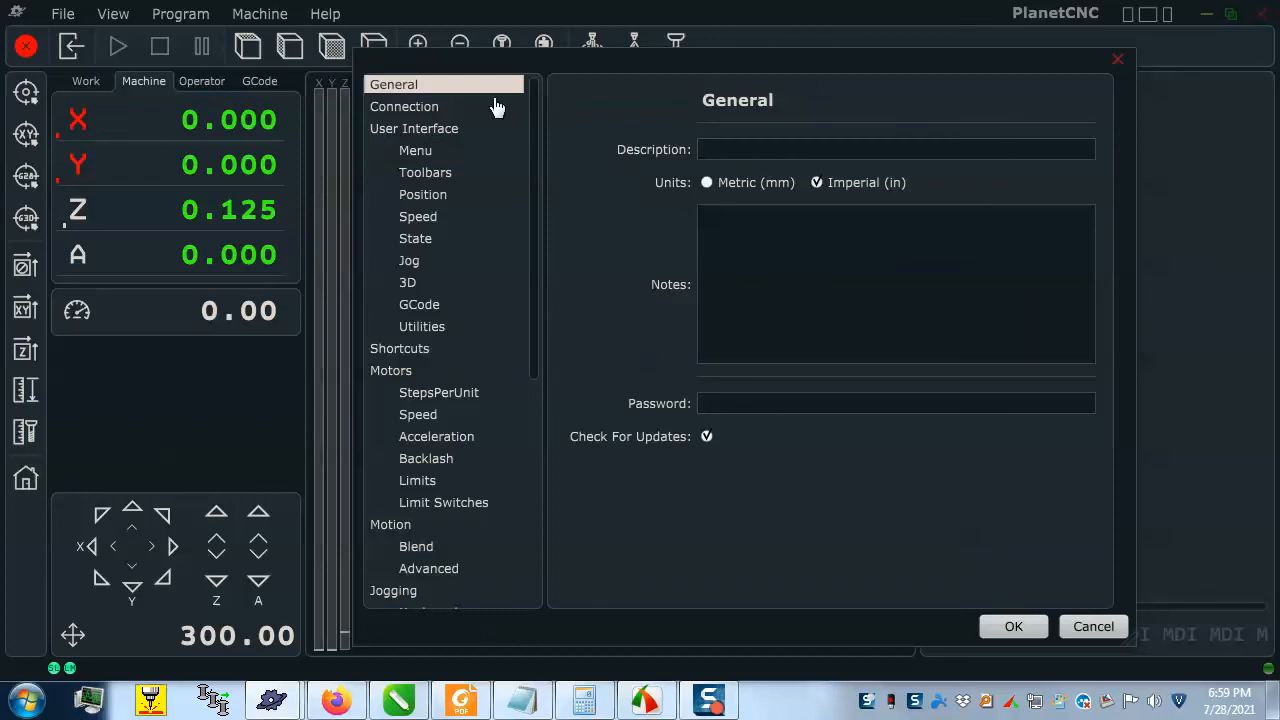
{"action": "left_click", "coordinate": [393, 110]}
{"action": "left_click", "coordinate": [410, 132]}
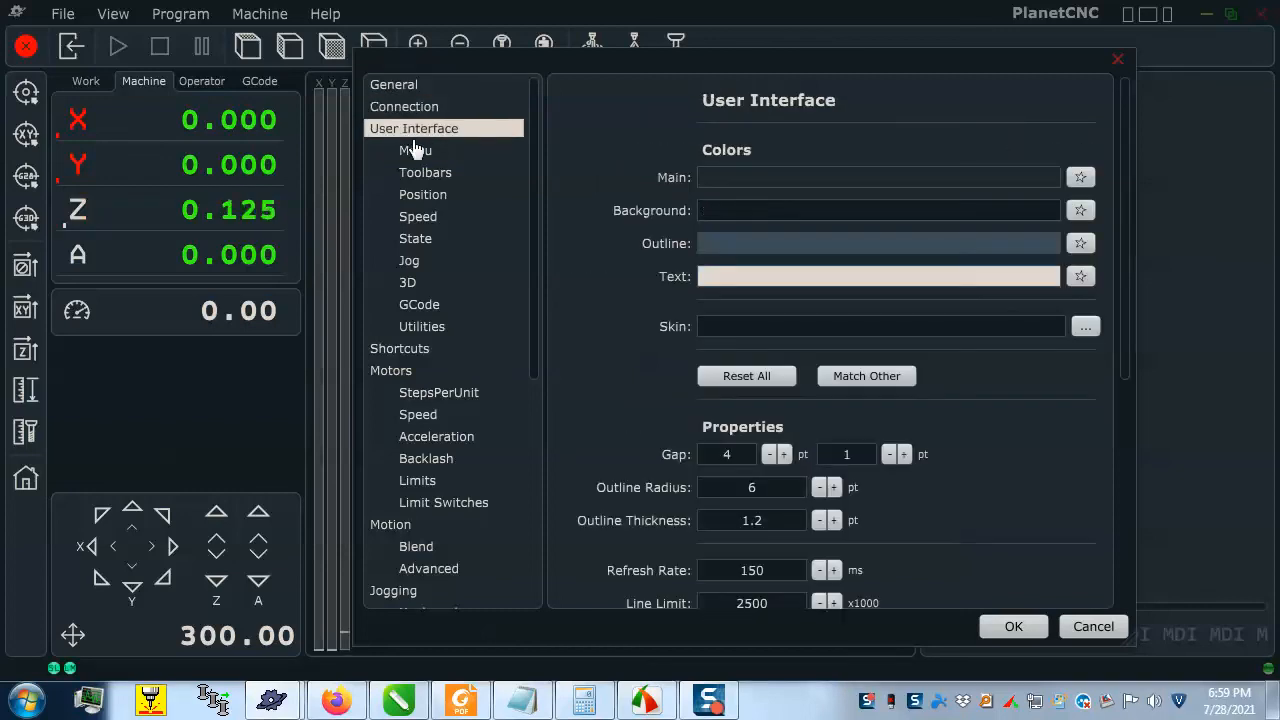
{"action": "left_click", "coordinate": [415, 150]}
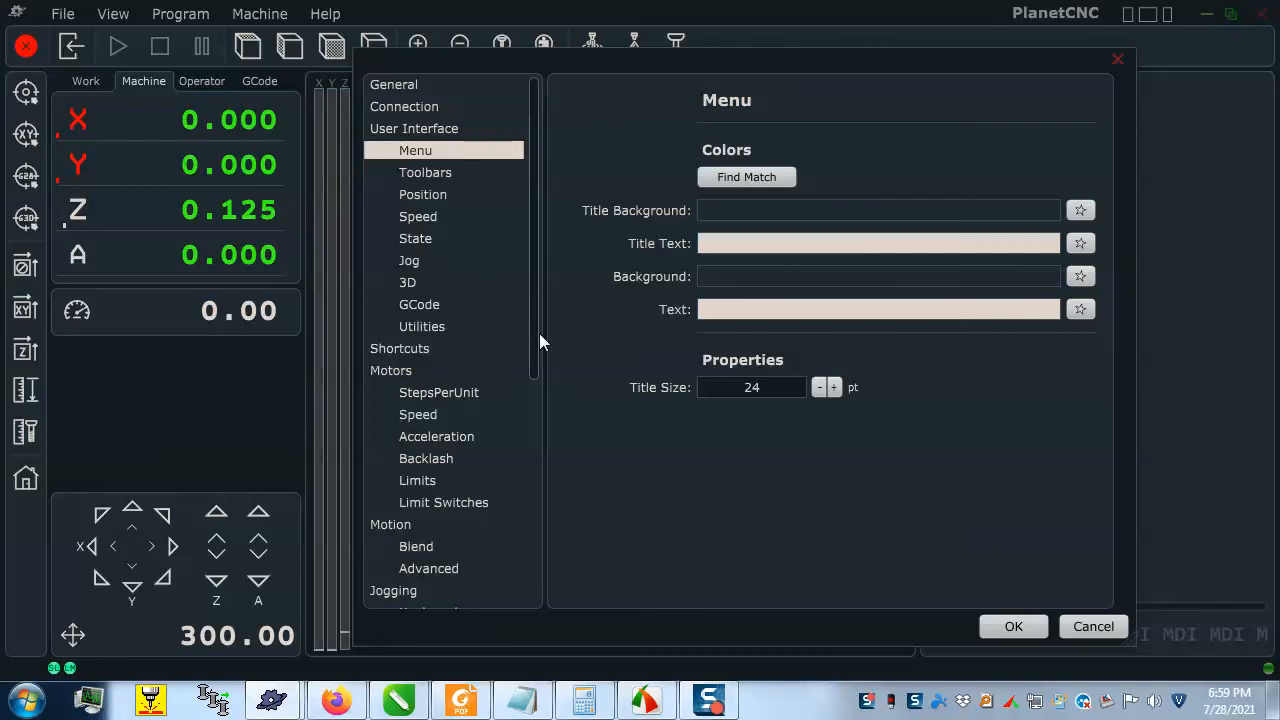
{"action": "left_click", "coordinate": [440, 260]}
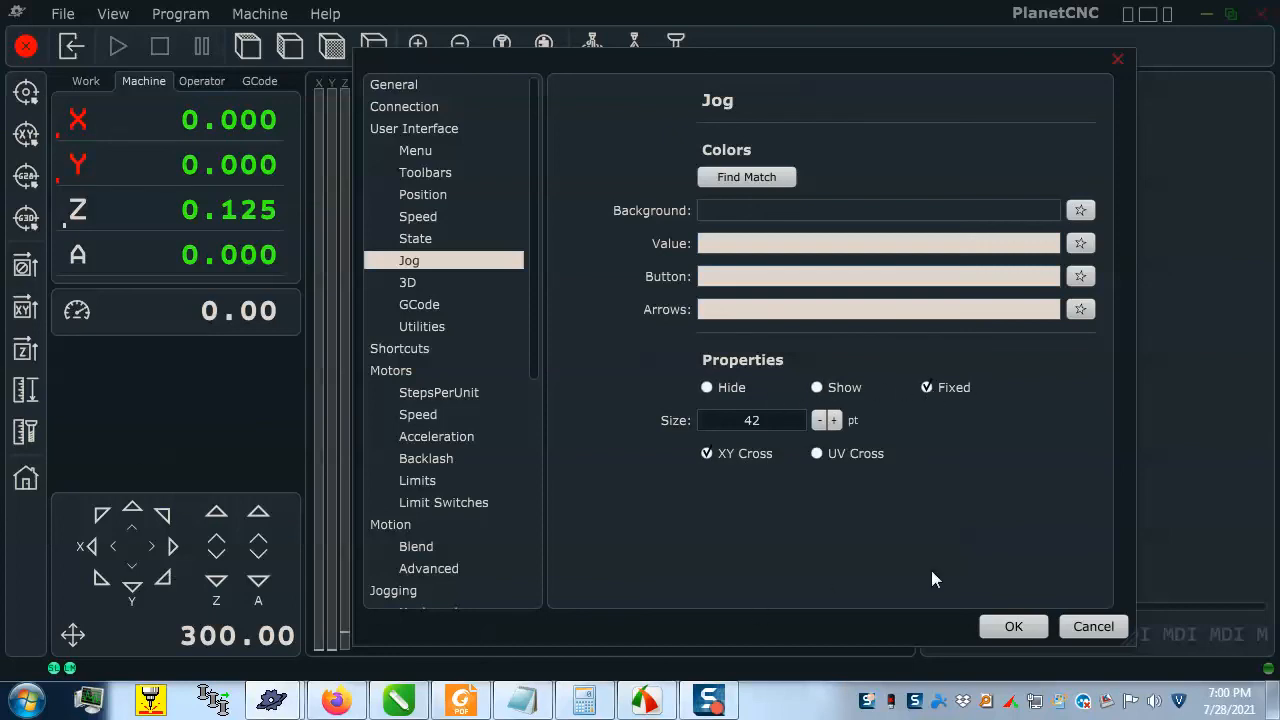
{"action": "left_click", "coordinate": [1010, 624]}
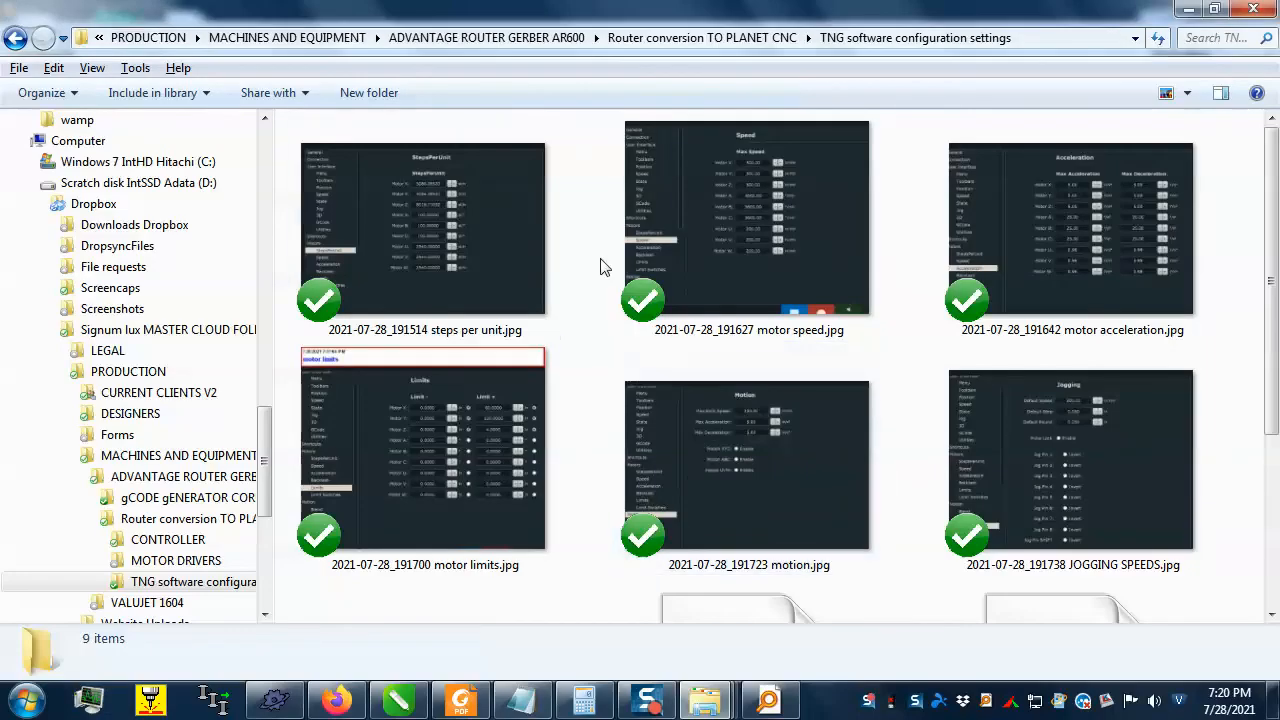
- Browse the saved settings screenshots in the TNG software configuration settings folder in Windows Explorer
{"action": "scroll", "coordinate": [613, 253], "scroll_direction": "down", "scroll_amount": 3}
{"action": "key", "text": "alt+Tab"}
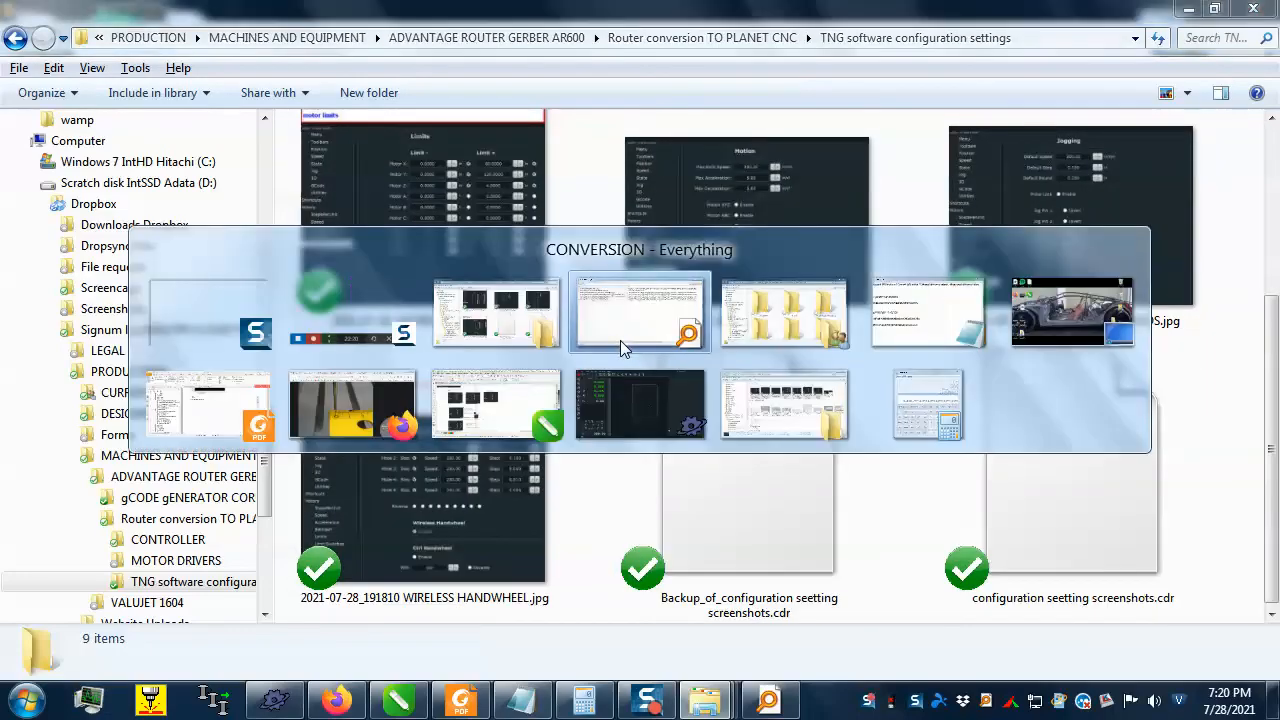
{"action": "left_click", "coordinate": [577, 620]}
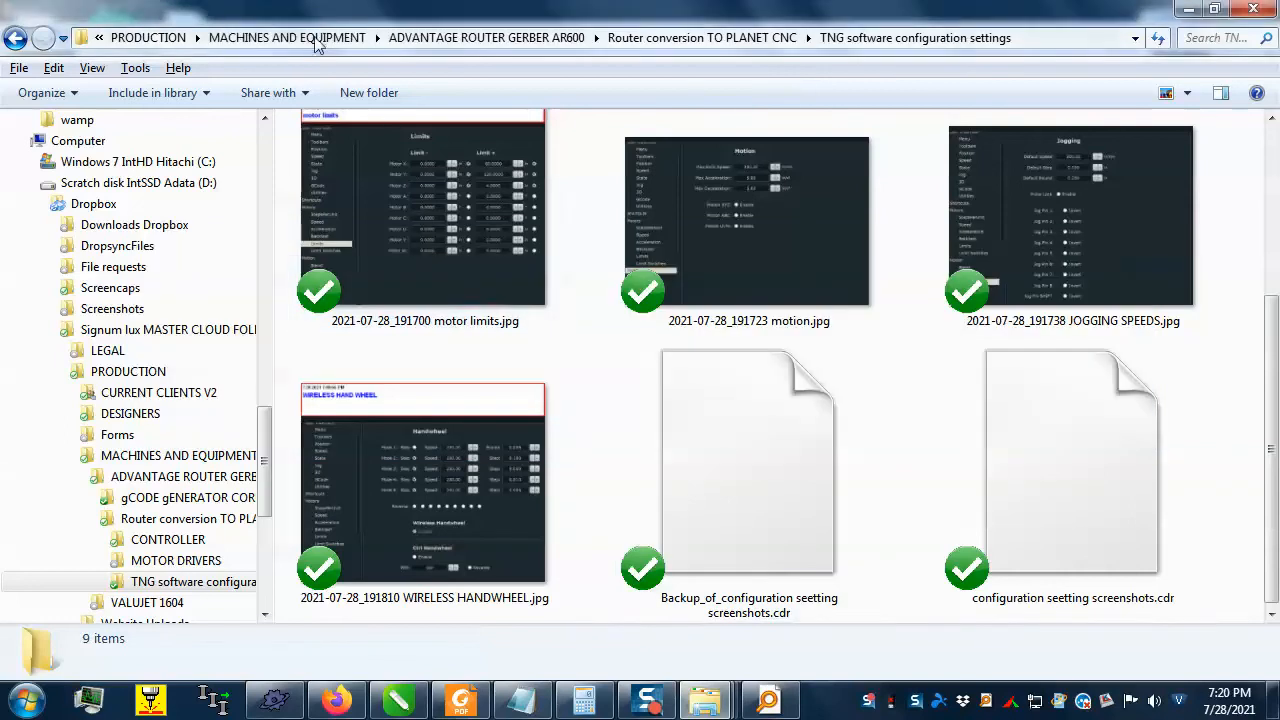